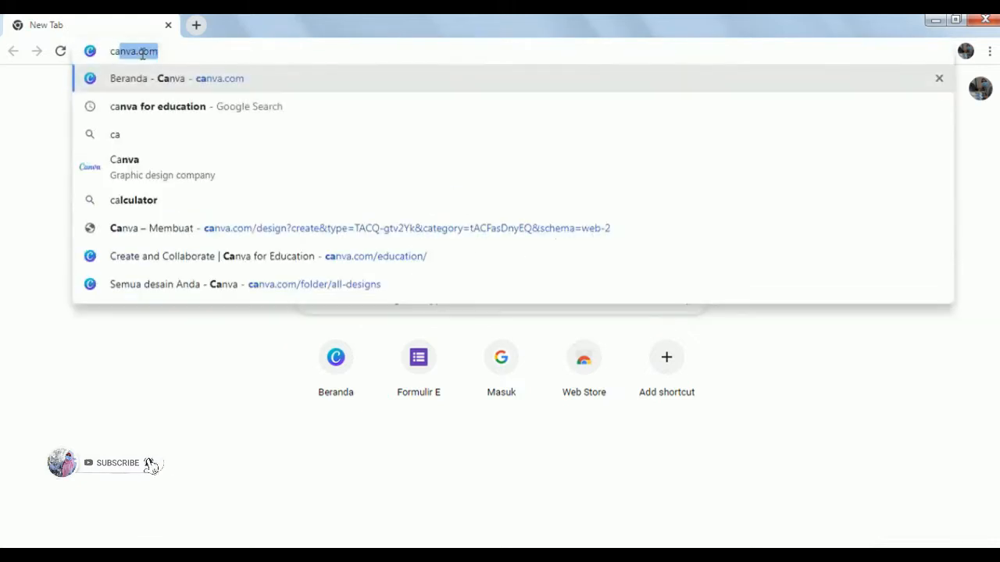
# Search the web for "canva for education", open the Canva for Education page and log in to Canva.
pyautogui.press('Down')
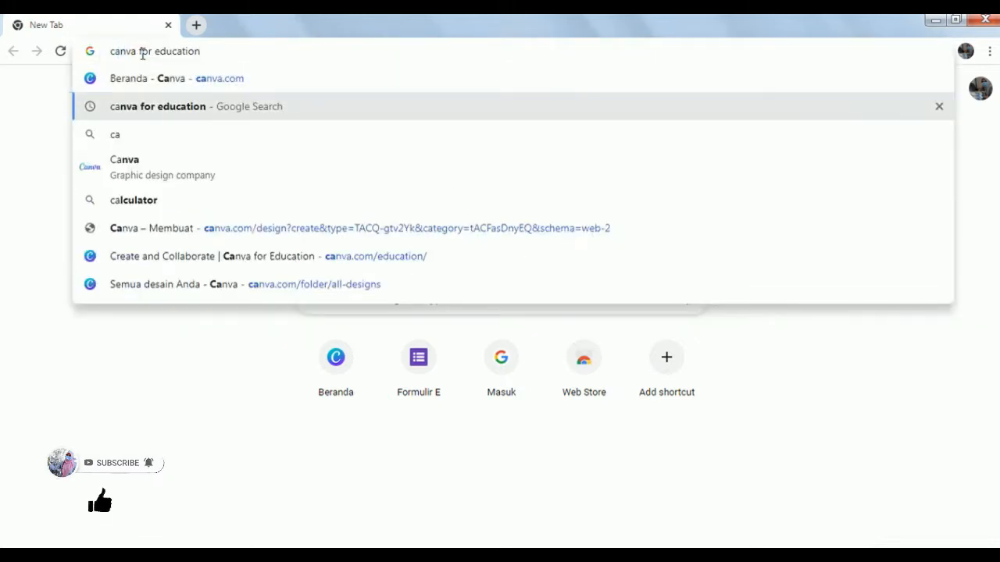
pyautogui.press('Return')
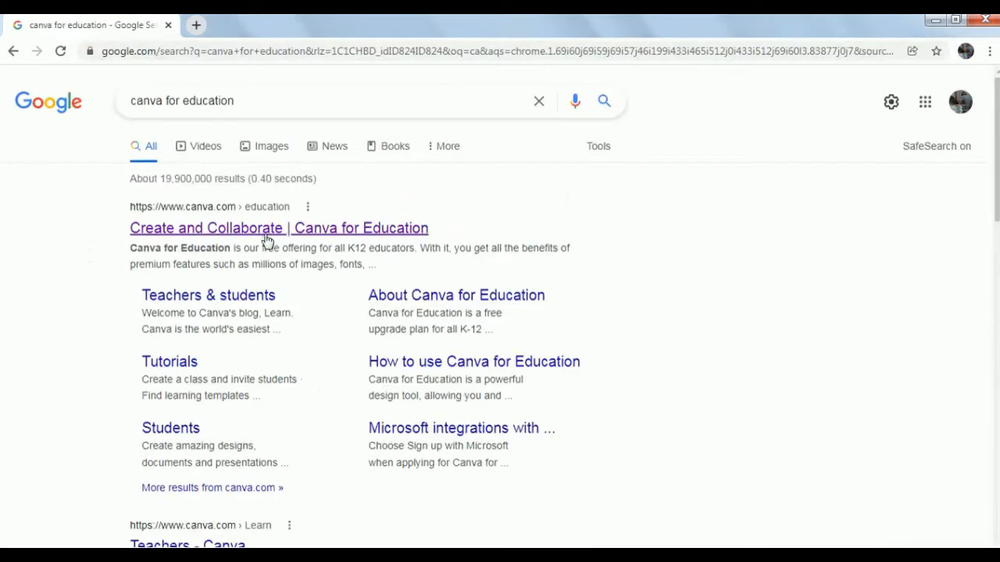
pyautogui.click(266, 229)
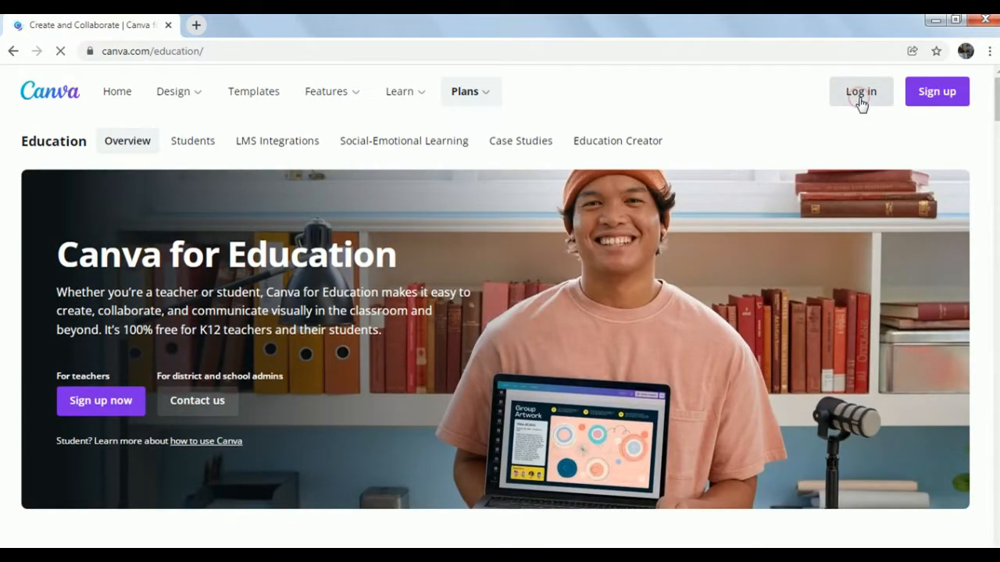
pyautogui.click(860, 100)
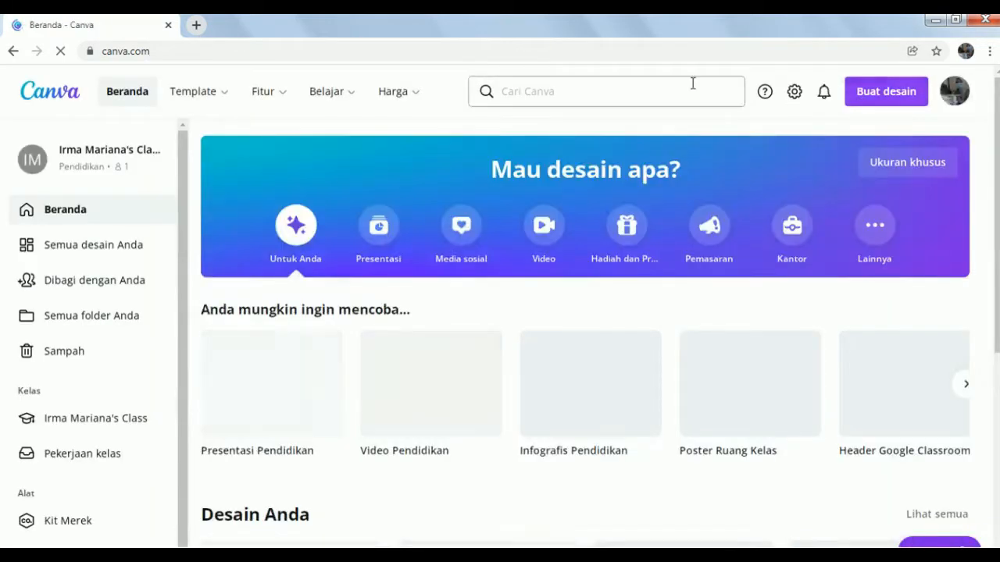
# Search the Canva templates for "presentasi" and create a blank presentation.
pyautogui.click(647, 93)
pyautogui.write('p')
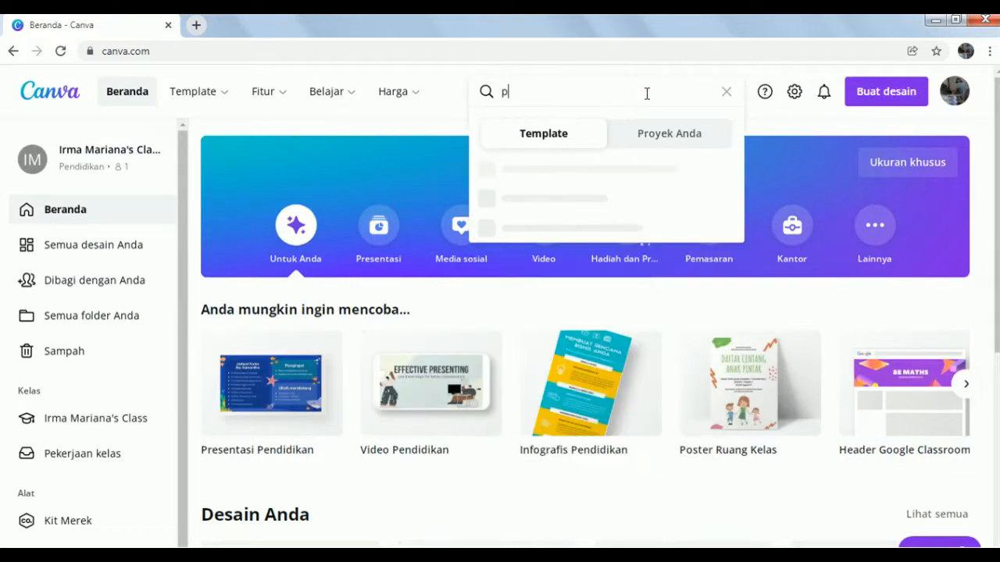
pyautogui.write('resentasi')
pyautogui.press('Return')
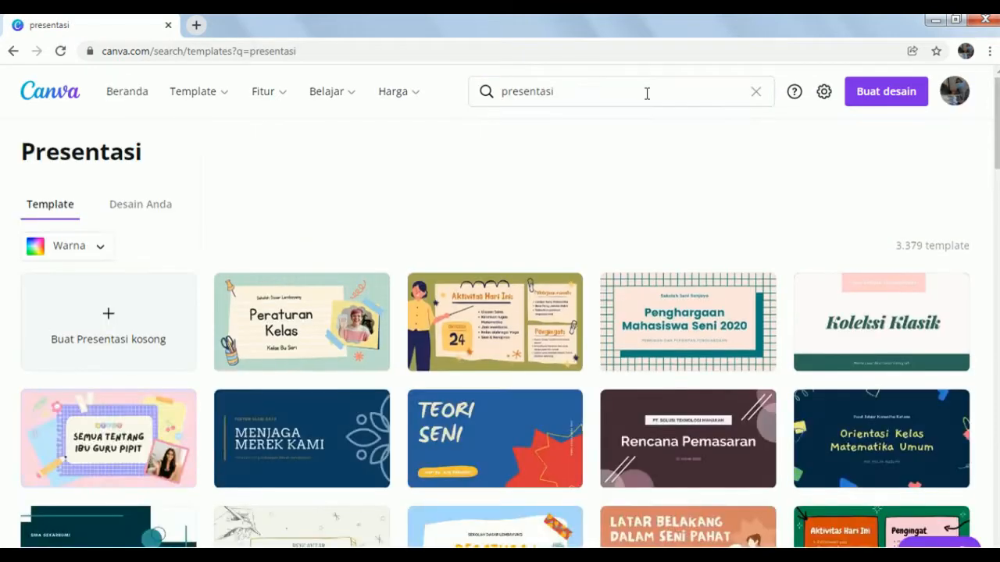
pyautogui.click(110, 316)
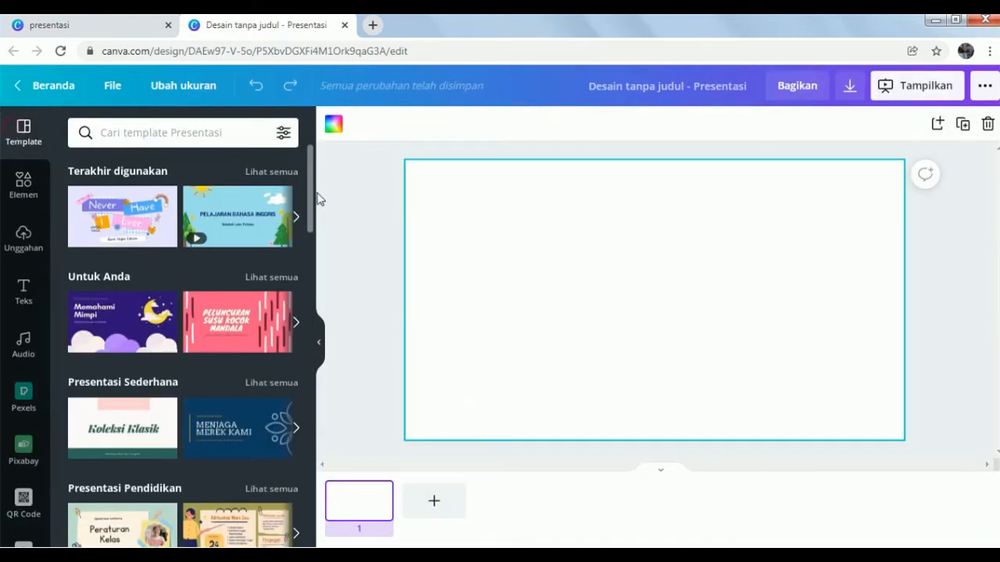
# Apply the cover page of the purple and pink "Never Have I Ever" template to the blank slide.
pyautogui.moveTo(310, 202)
pyautogui.mouseDown()
pyautogui.moveTo(305, 264)
pyautogui.moveTo(313, 195)
pyautogui.mouseUp()
pyautogui.click(92, 218)
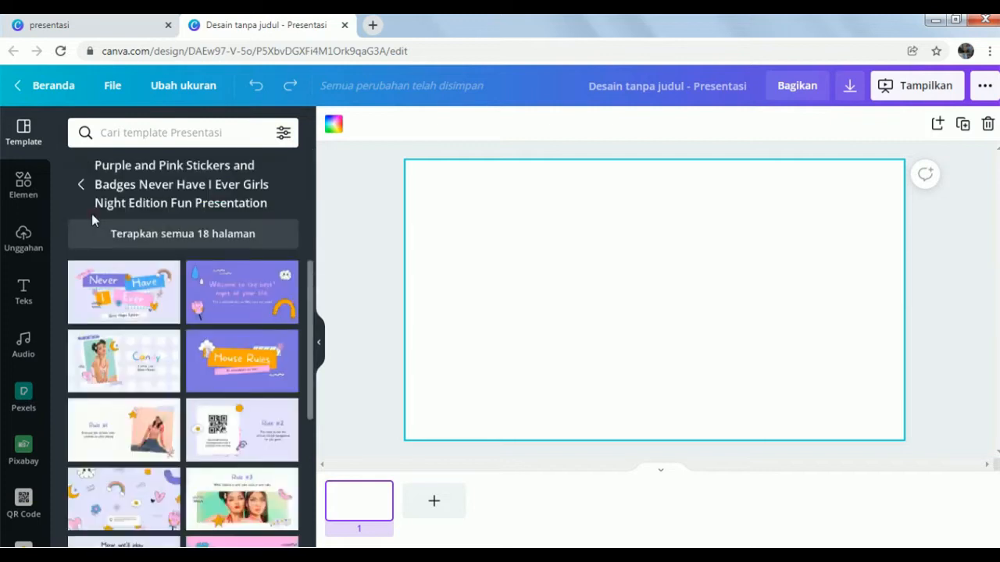
pyautogui.click(79, 303)
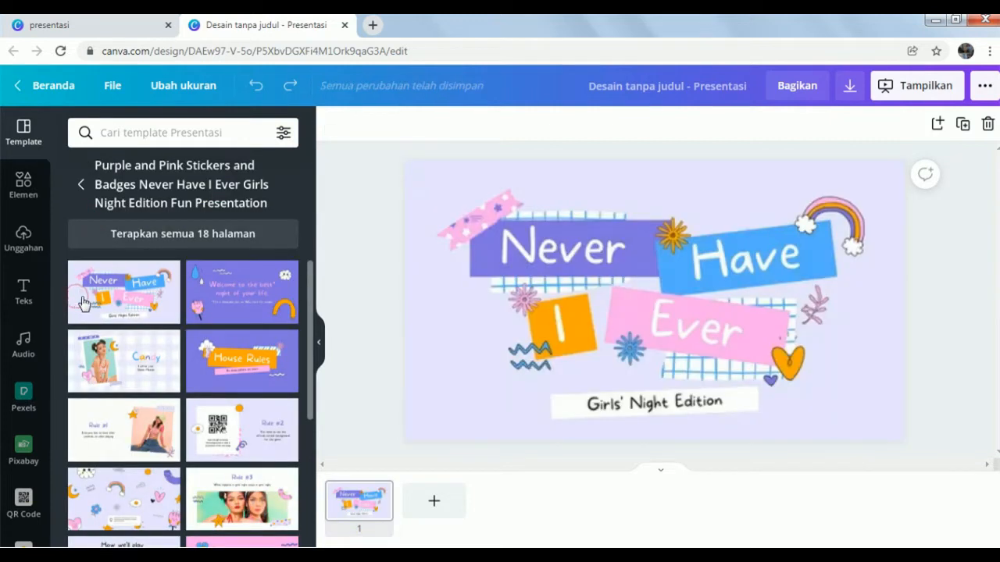
# Replace the word "Never" on the purple banner with "Bahasa".
pyautogui.doubleClick(549, 250)
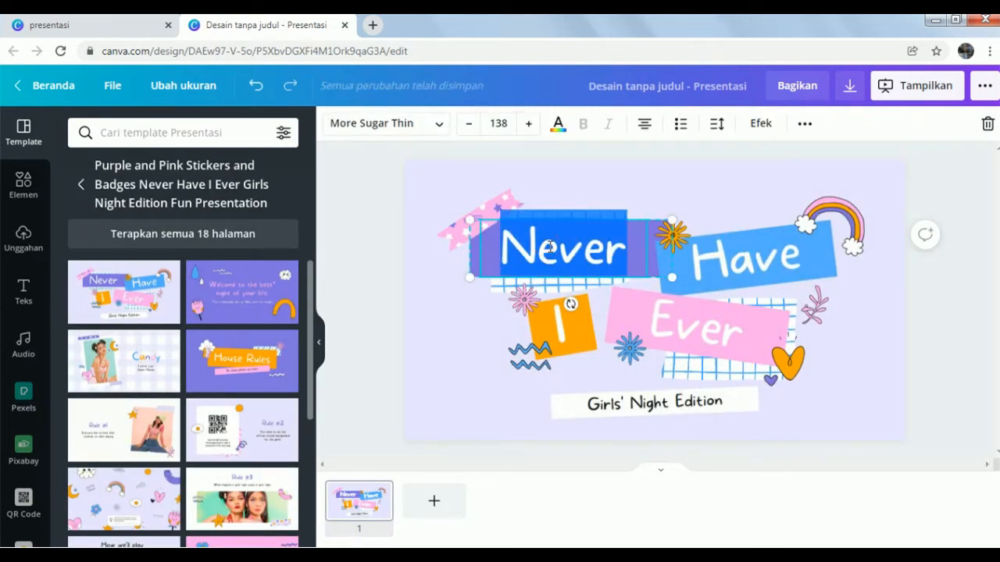
pyautogui.write('Bahas')
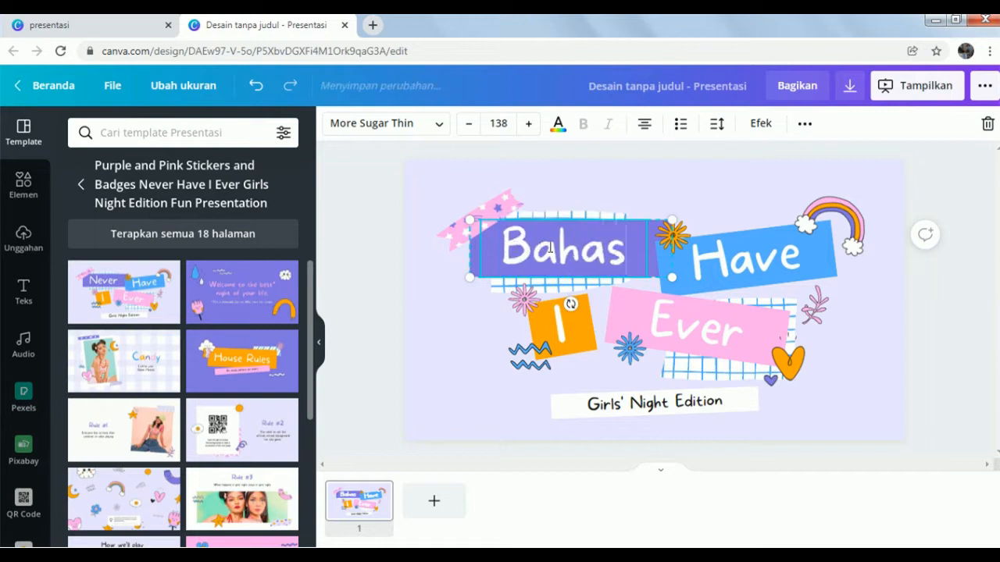
pyautogui.write('a Inggri')
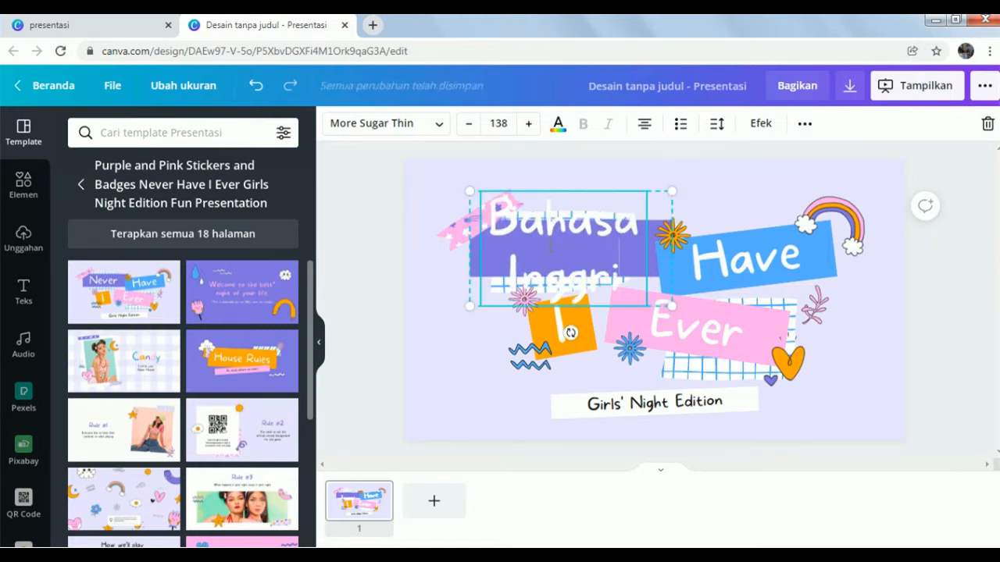
pyautogui.press('BackSpace')
pyautogui.press('BackSpace')
pyautogui.press('BackSpace')
pyautogui.press('BackSpace')
pyautogui.press('BackSpace')
pyautogui.press('BackSpace')
pyautogui.press('BackSpace')
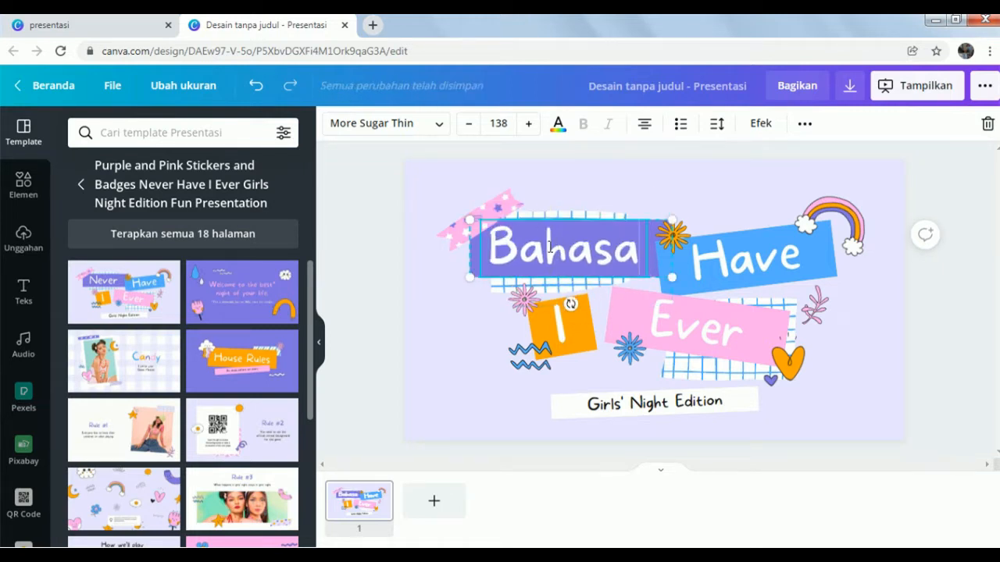
# Replace the word "Have" on the blue banner with "Inggris".
pyautogui.click(741, 269)
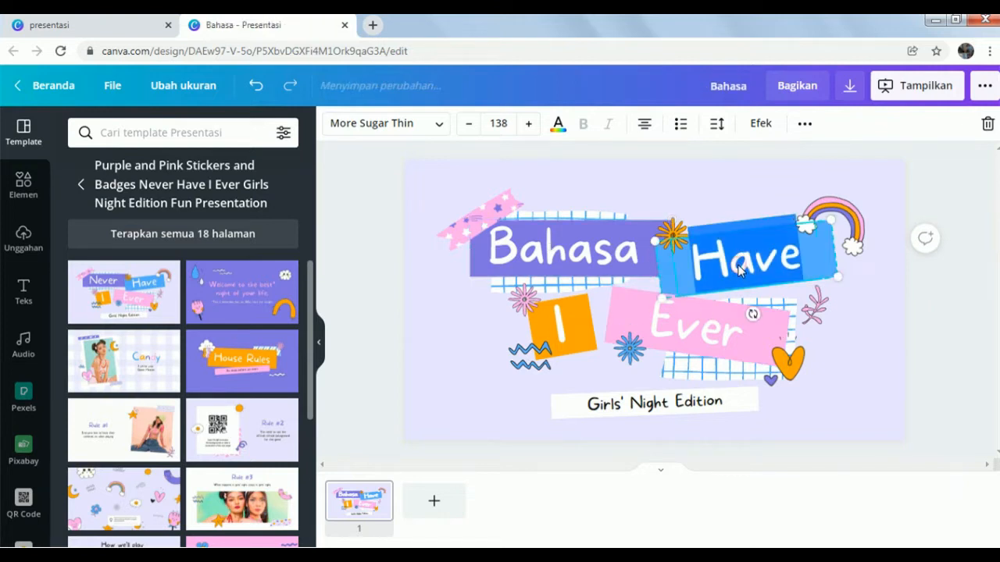
pyautogui.doubleClick(740, 269)
pyautogui.write('Inggris')
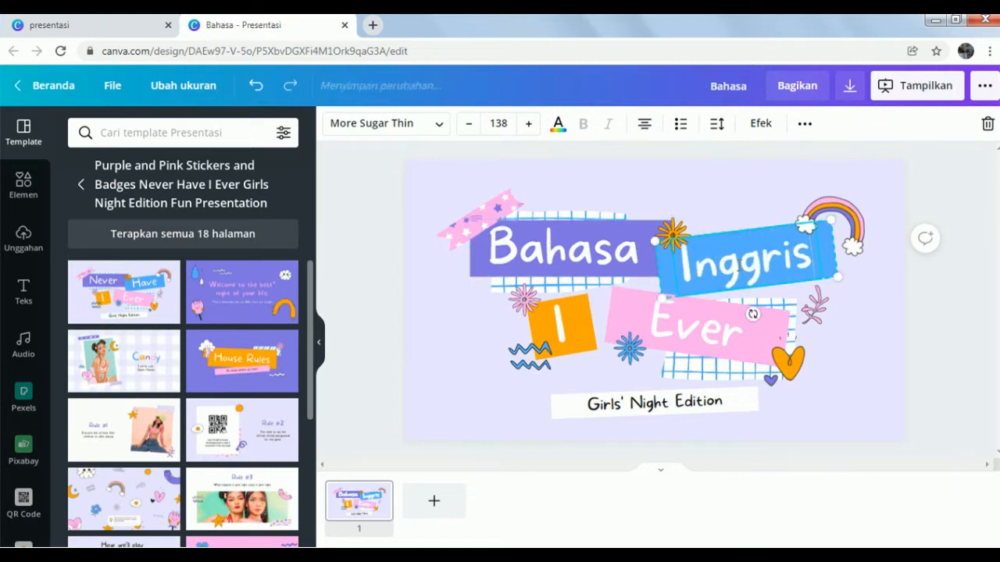
# Replace the word "Ever" on the pink banner with "Chapter" and set its font size to 50.
pyautogui.click(701, 336)
pyautogui.doubleClick(700, 336)
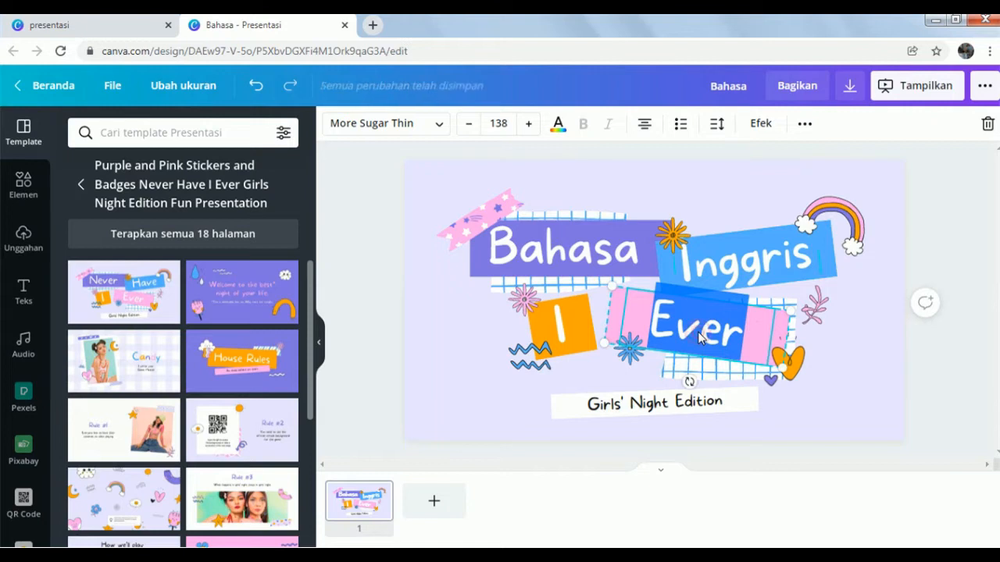
pyautogui.write('Chapter')
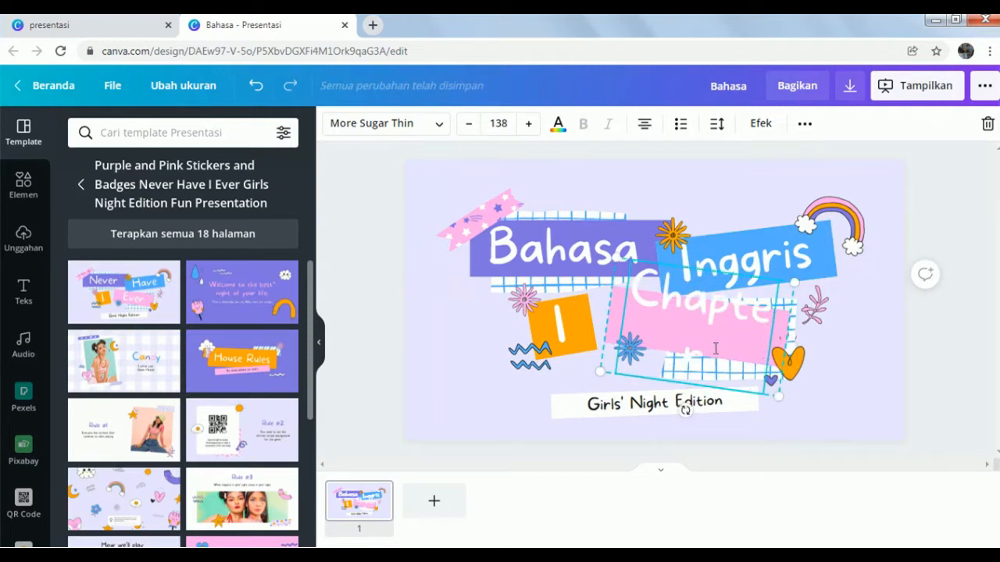
pyautogui.doubleClick(641, 296)
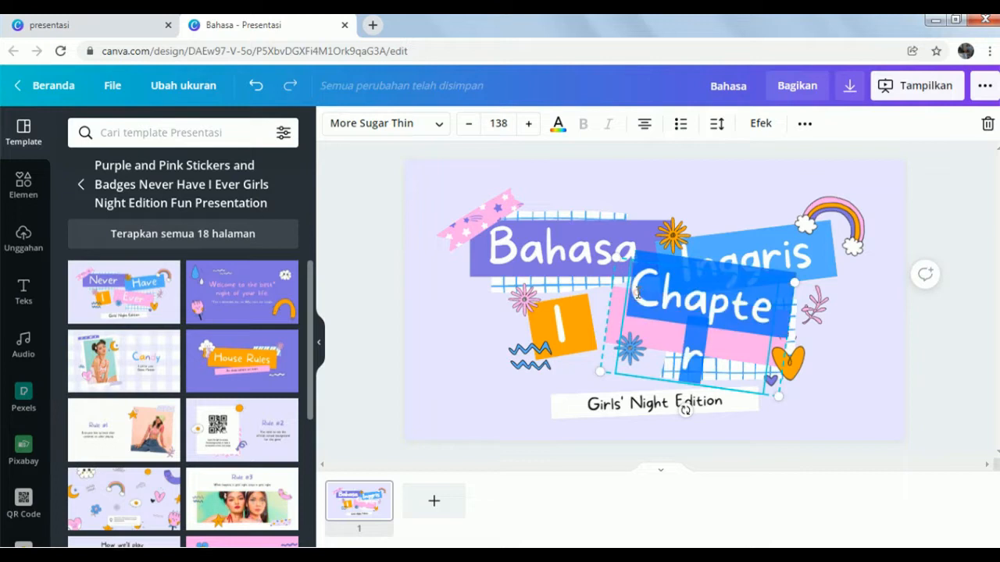
pyautogui.click(497, 125)
pyautogui.click(482, 125)
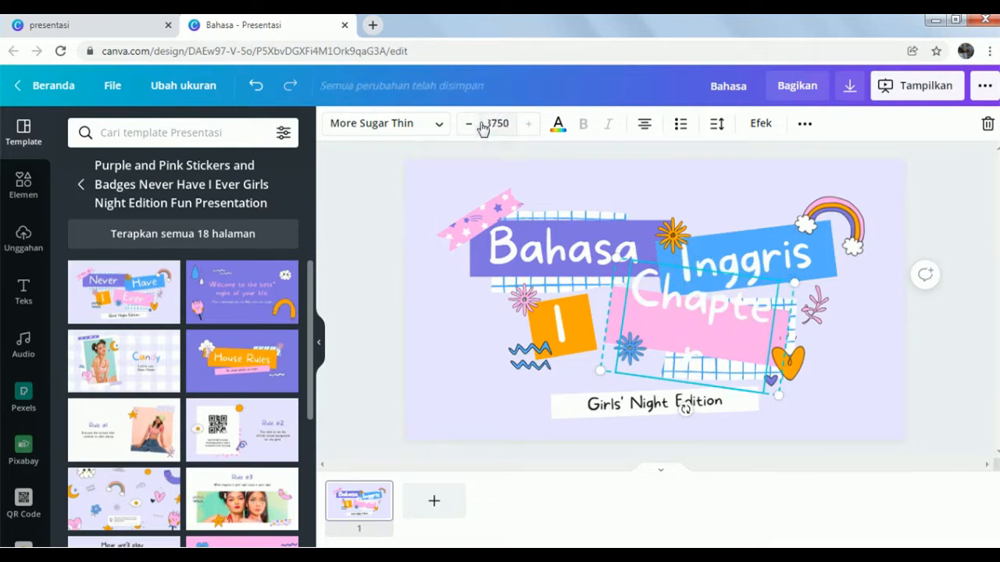
pyautogui.press('BackSpace')
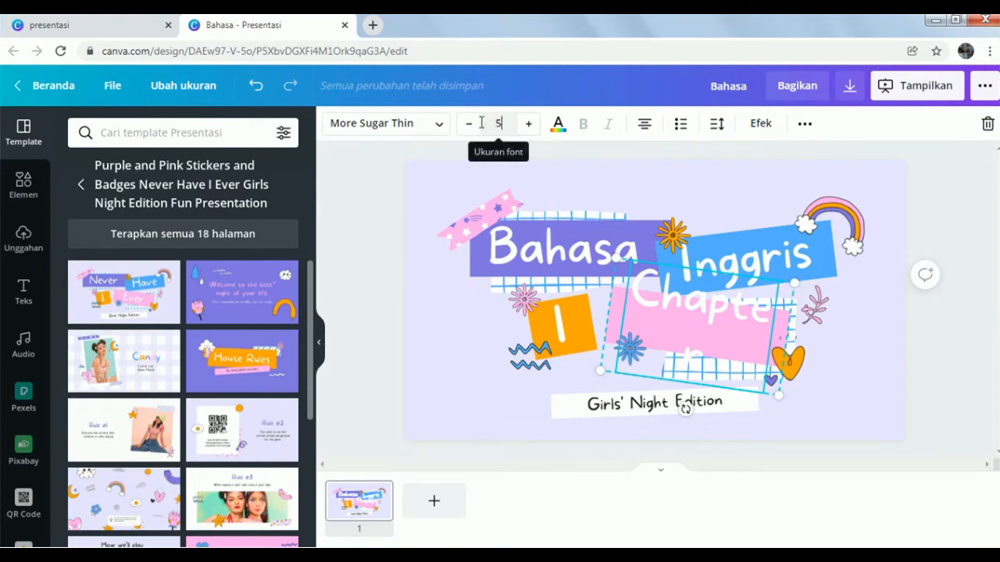
pyautogui.click(672, 330)
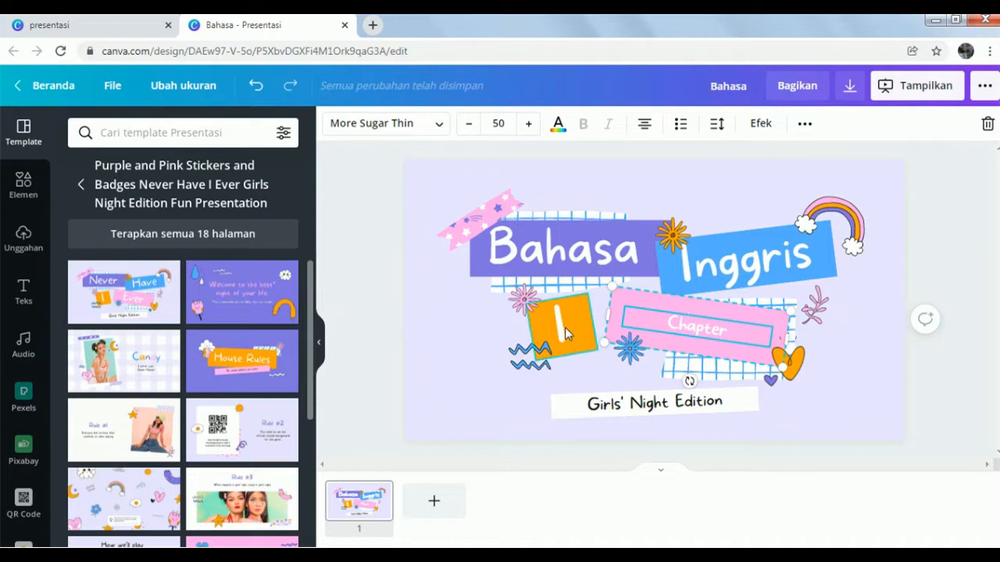
# Replace the "I" on the orange square with "IV" and set its font size to 50.
pyautogui.click(567, 334)
pyautogui.click(566, 334)
pyautogui.write('IV')
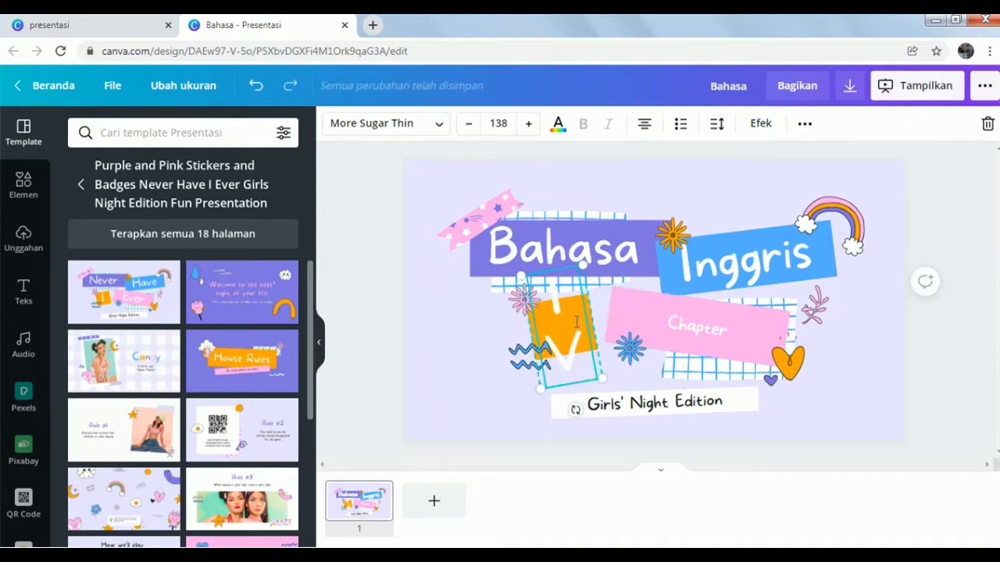
pyautogui.hotkey('ctrl', 'a')
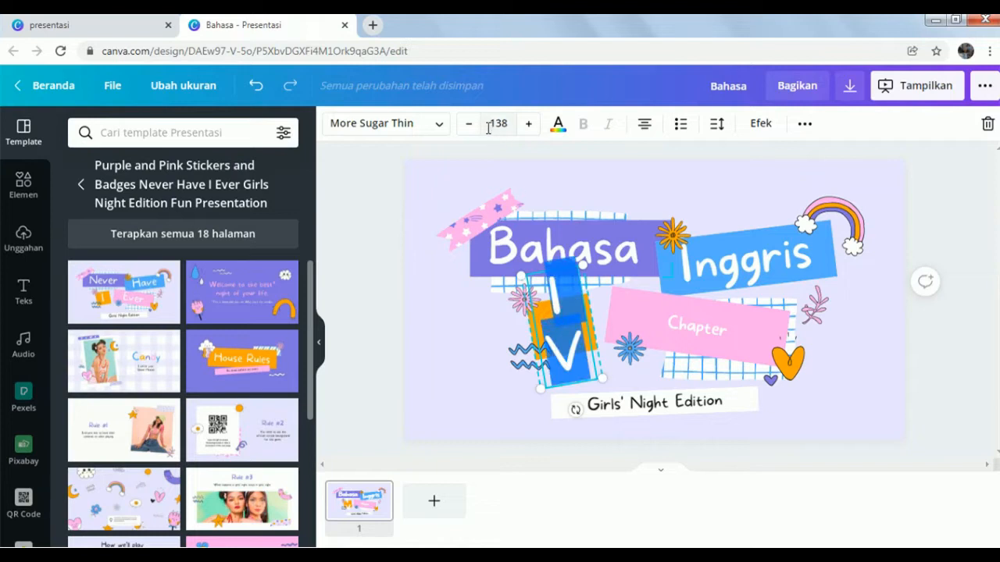
pyautogui.click(495, 123)
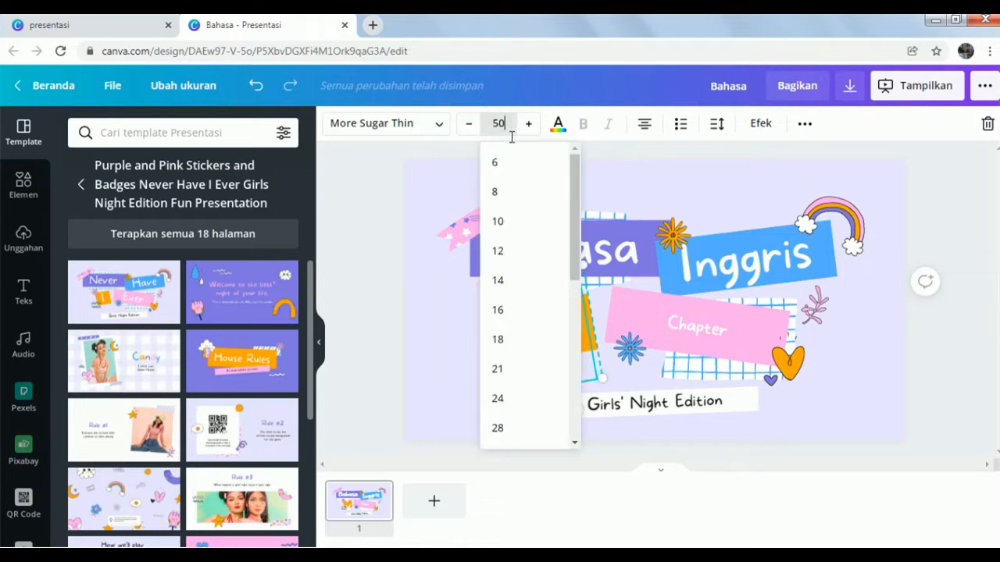
pyautogui.press('Return')
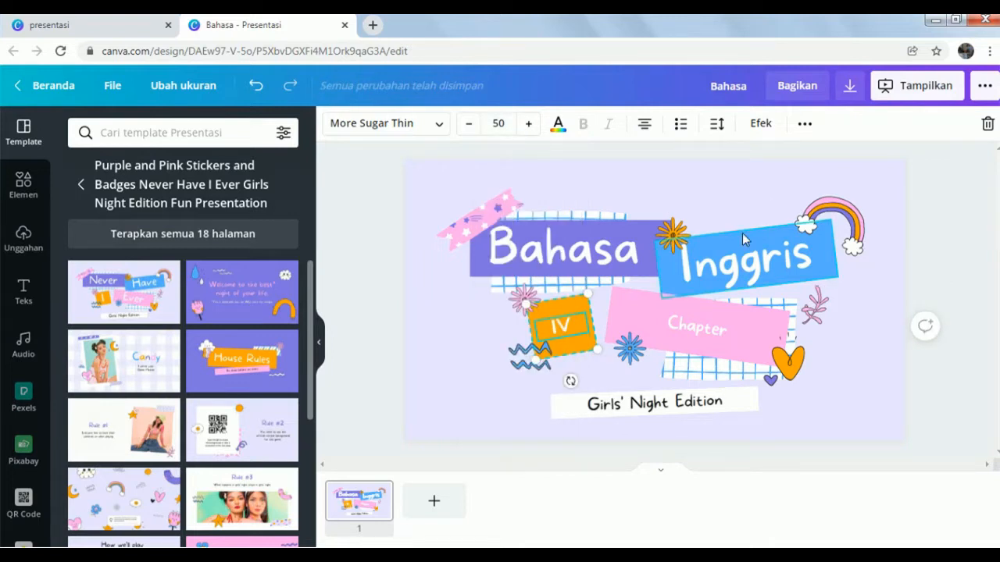
# Move the "Bahasa" banner with its tape and grid paper to the slide's upper-left corner and delete the rainbow.
pyautogui.click(633, 183)
pyautogui.moveTo(443, 196); pyautogui.dragTo(538, 212)
pyautogui.click(859, 216)
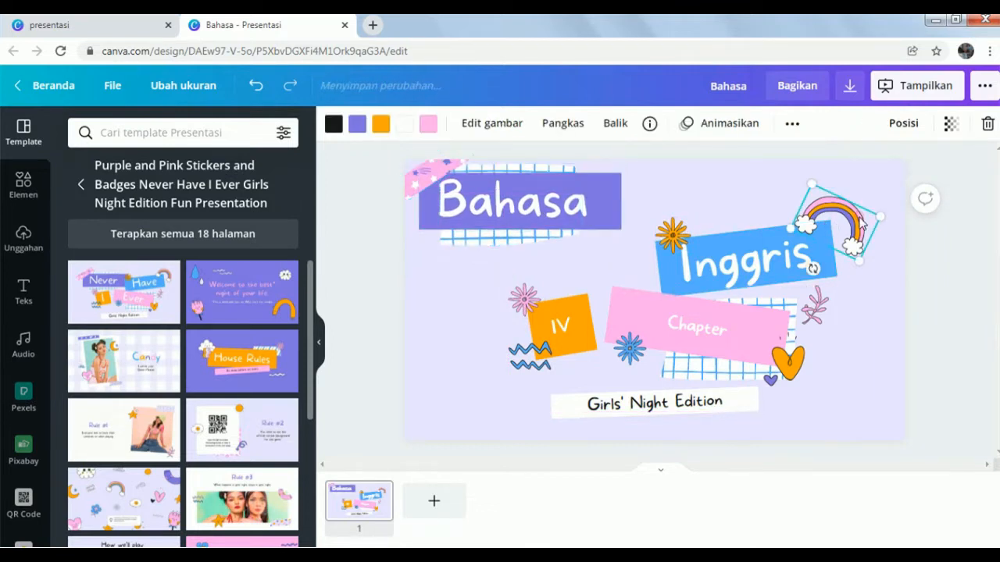
pyautogui.press('Delete')
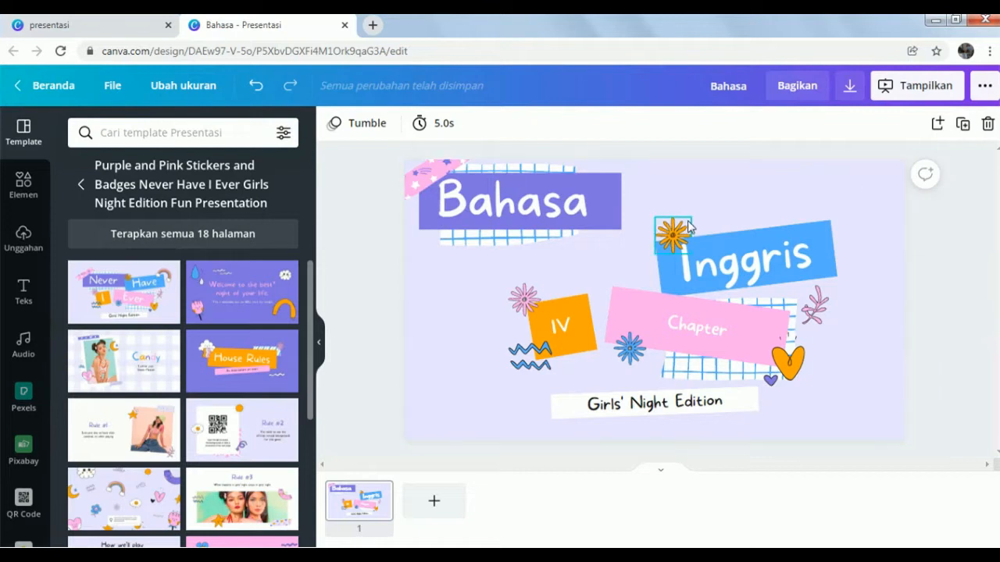
# Place the "Inggris" banner directly right of "Bahasa" and set the orange flower over the joint between them.
pyautogui.moveTo(688, 226); pyautogui.dragTo(631, 239)
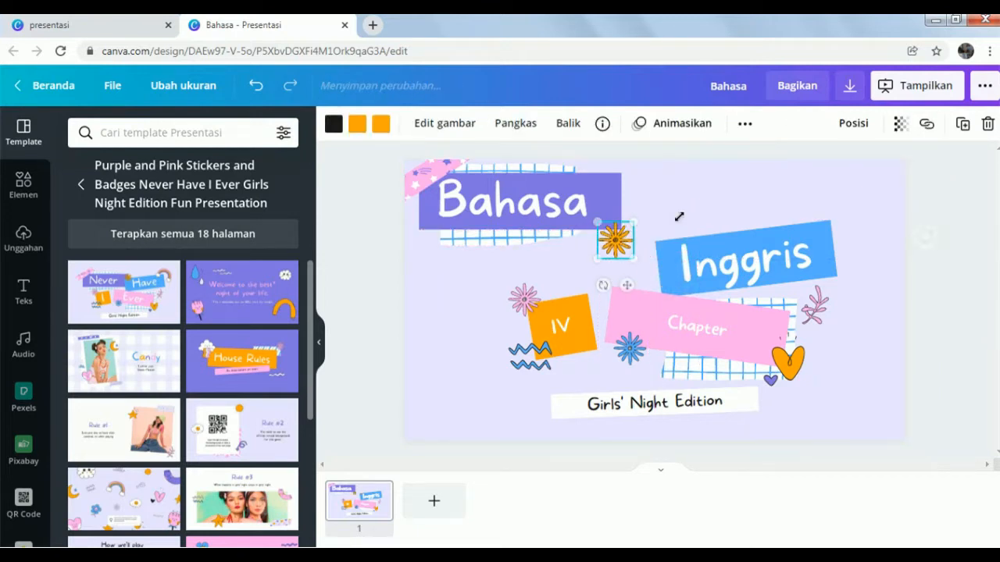
pyautogui.moveTo(746, 268); pyautogui.dragTo(720, 201)
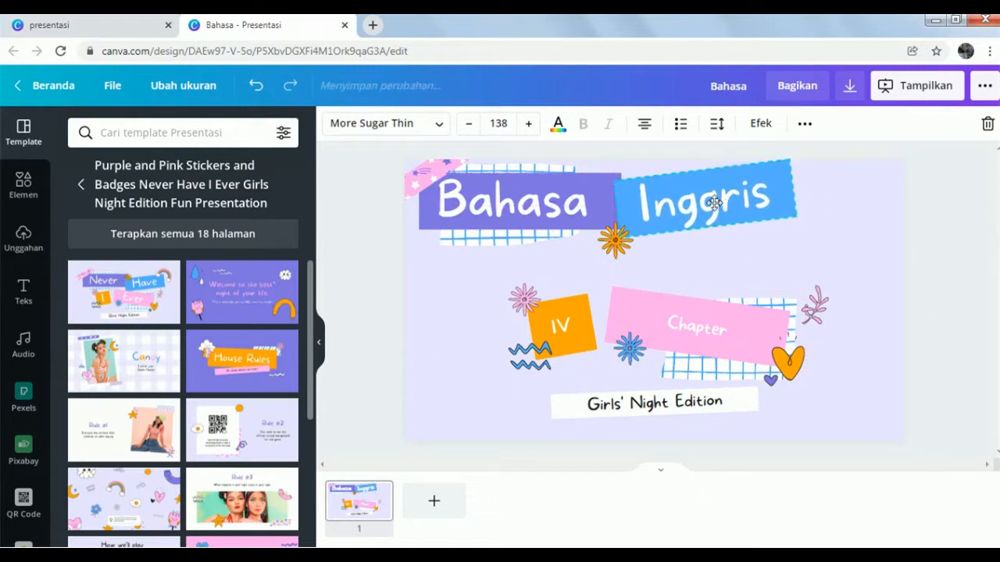
pyautogui.click(625, 265)
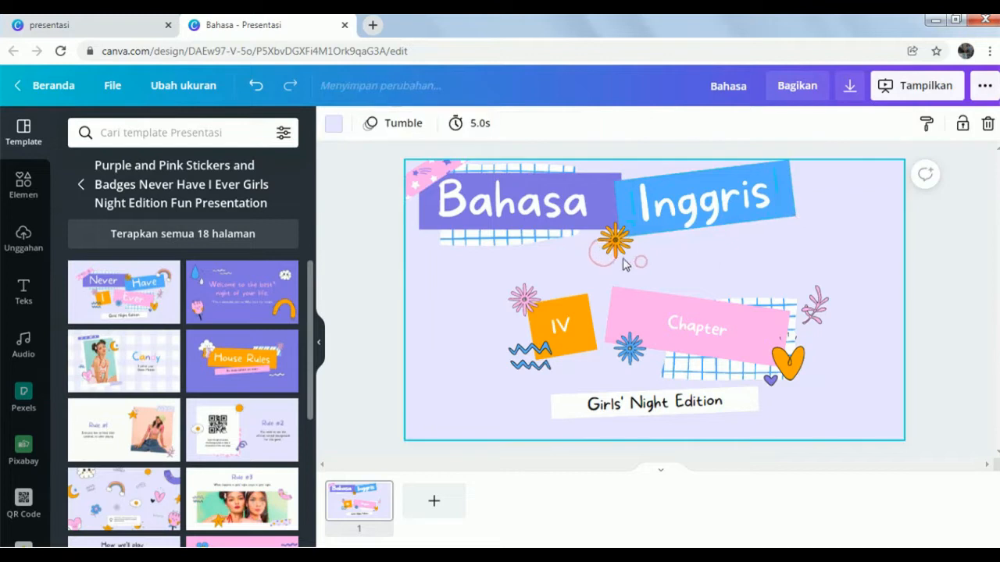
pyautogui.moveTo(610, 249); pyautogui.dragTo(607, 195)
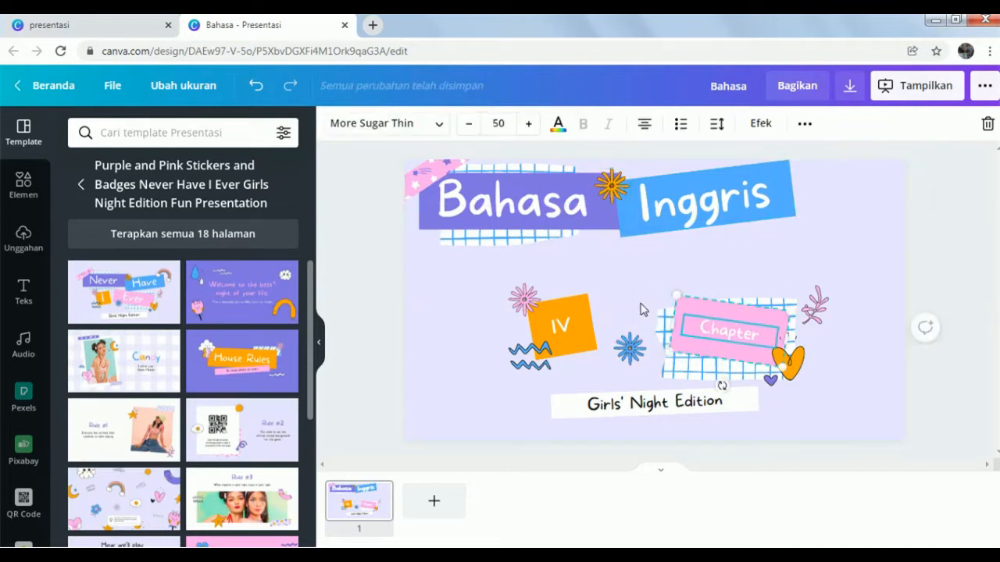
# Move the "Chapter" banner with its grid paper beside "Inggris" and place the hearts in the slide's lower-right area.
pyautogui.click(639, 295)
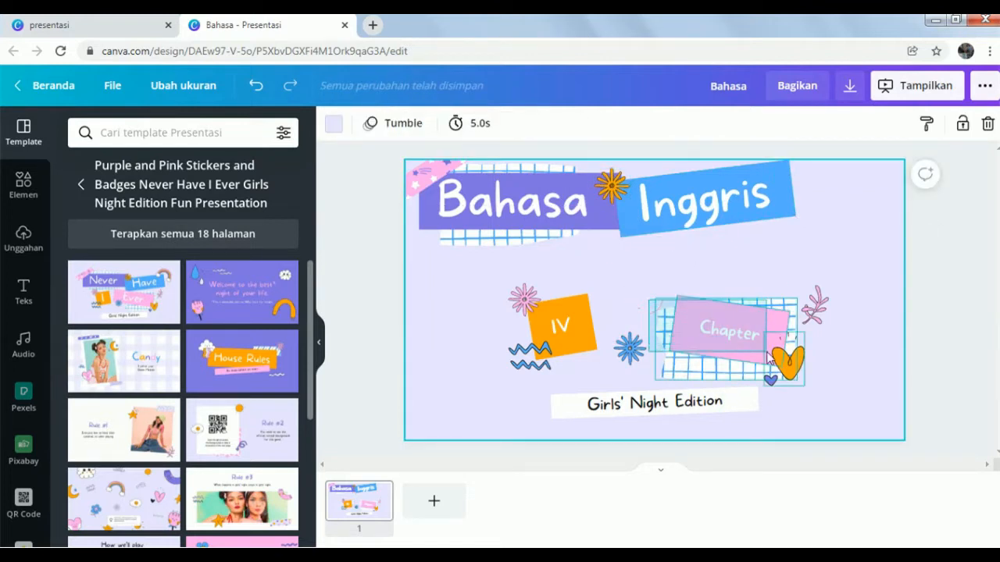
pyautogui.moveTo(730, 338); pyautogui.dragTo(838, 223)
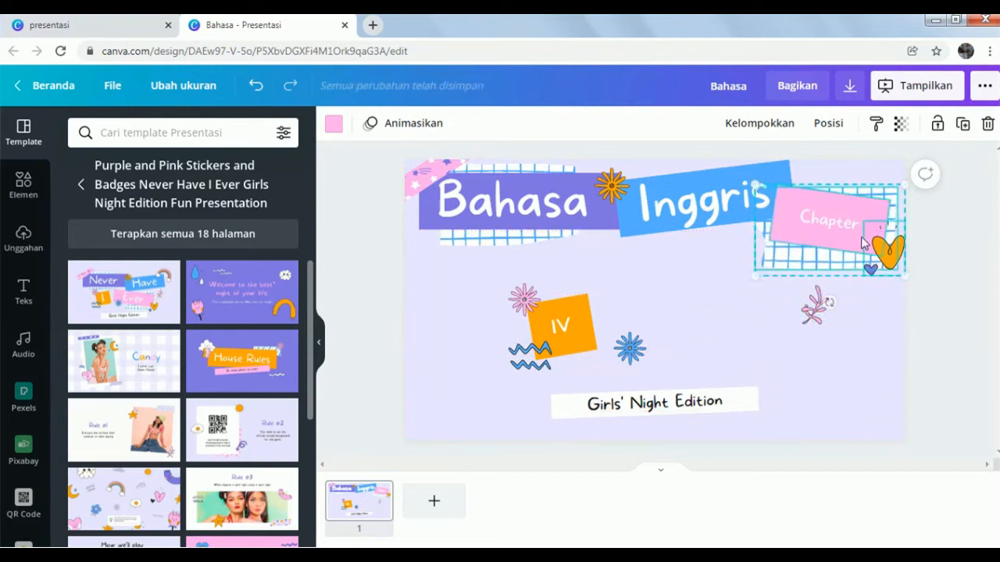
pyautogui.click(891, 308)
pyautogui.moveTo(886, 250); pyautogui.dragTo(826, 382)
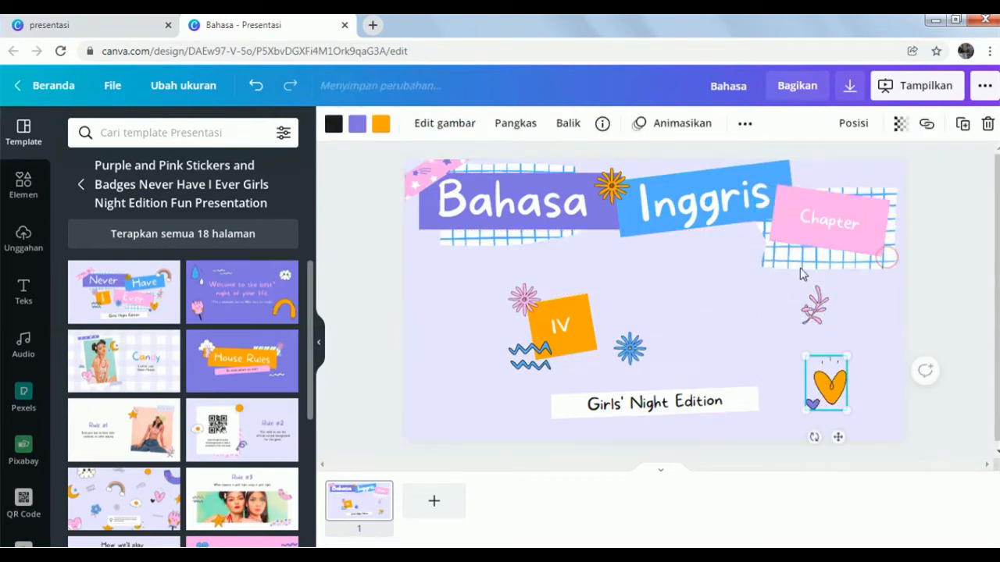
# Shift the "Inggris" banner and the orange flower slightly left so they overlap the end of the "Bahasa" banner.
pyautogui.click(640, 215)
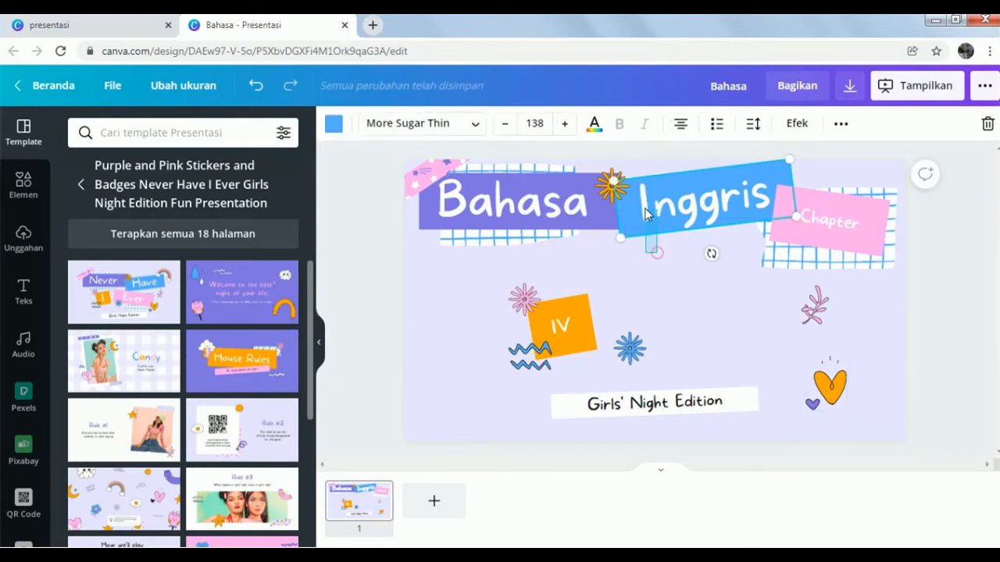
pyautogui.moveTo(645, 215); pyautogui.dragTo(605, 178)
pyautogui.click(681, 281)
# Scale down the "Chapter" banner together with its grid paper, keeping them directly right of "Inggris".
pyautogui.click(796, 260)
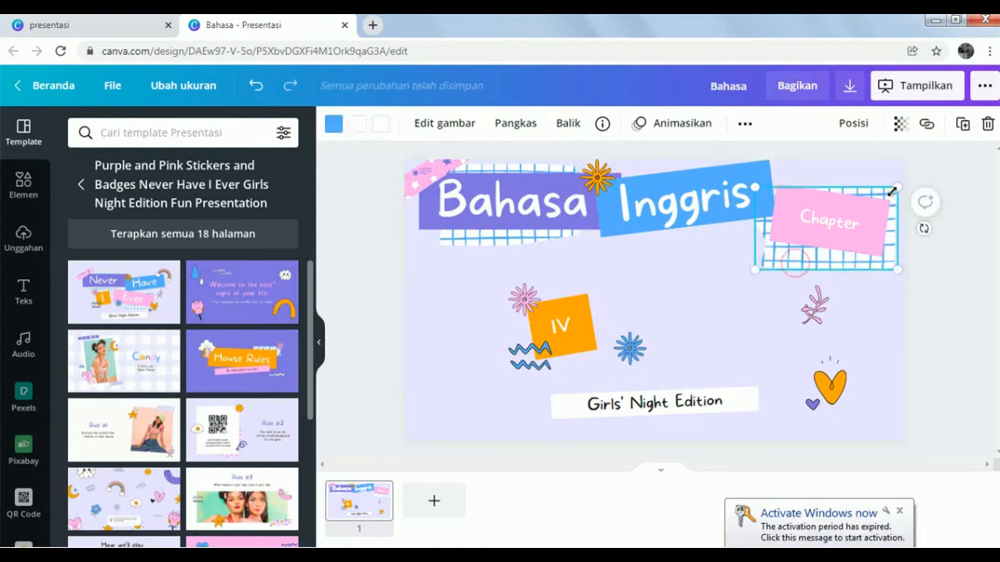
pyautogui.moveTo(848, 284); pyautogui.dragTo(842, 218)
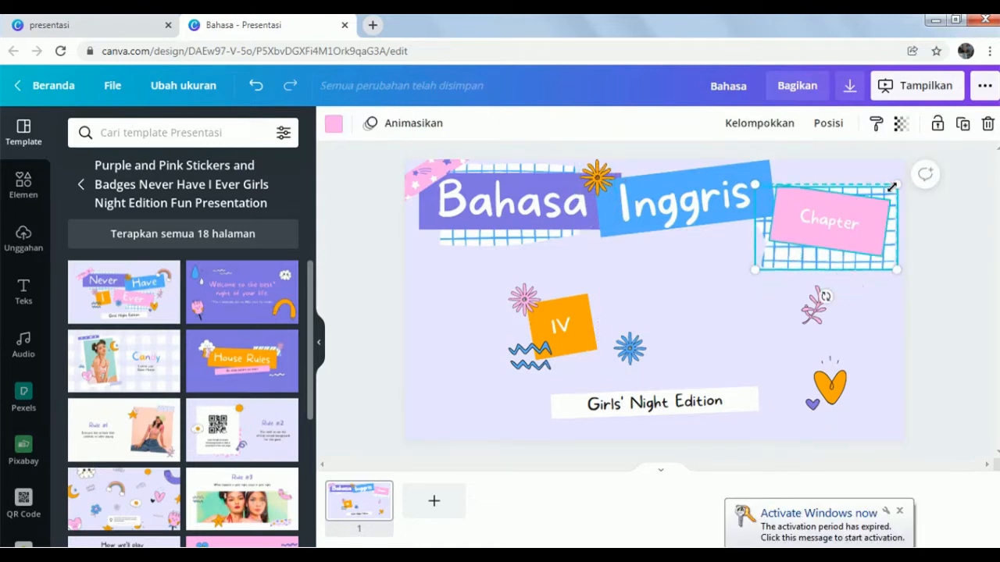
pyautogui.moveTo(896, 187); pyautogui.dragTo(843, 218)
pyautogui.moveTo(791, 265); pyautogui.dragTo(789, 237)
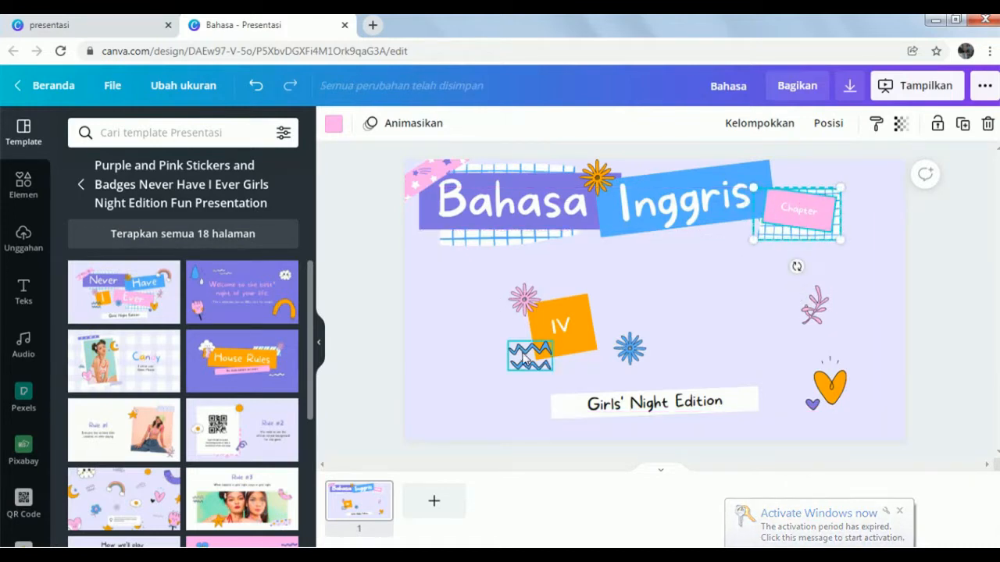
# Move the blue waves to the slide's lower-left corner and place a smaller orange "IV" square beside the "Chapter" banner.
pyautogui.moveTo(528, 358); pyautogui.dragTo(427, 412)
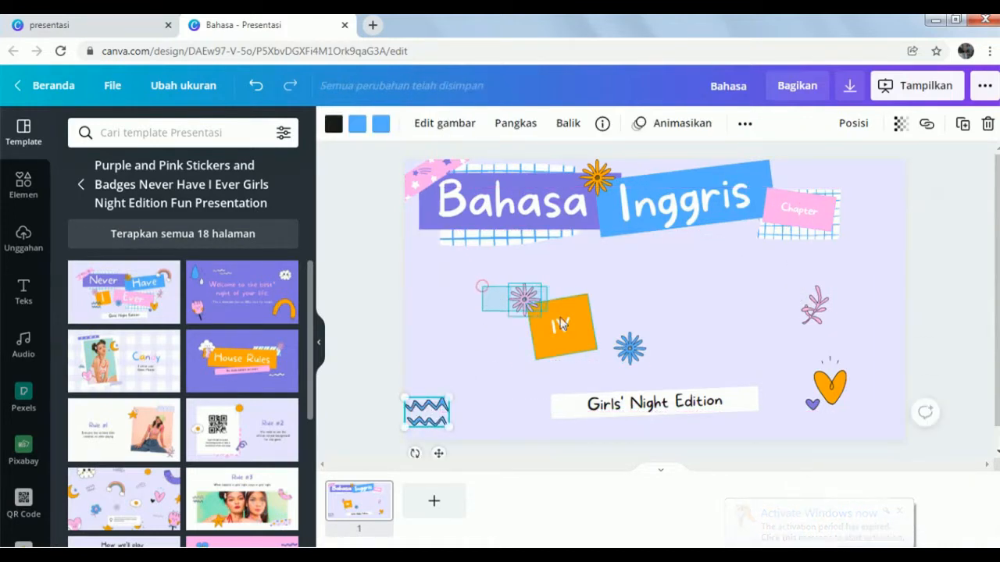
pyautogui.moveTo(560, 323); pyautogui.dragTo(864, 237)
pyautogui.moveTo(904, 280); pyautogui.dragTo(881, 262)
# Slightly enlarge the "Chapter" banner with its grid paper and place the pink flower just below it.
pyautogui.click(829, 200)
pyautogui.moveTo(841, 194); pyautogui.dragTo(853, 186)
pyautogui.click(768, 245)
pyautogui.moveTo(750, 245); pyautogui.dragTo(805, 271)
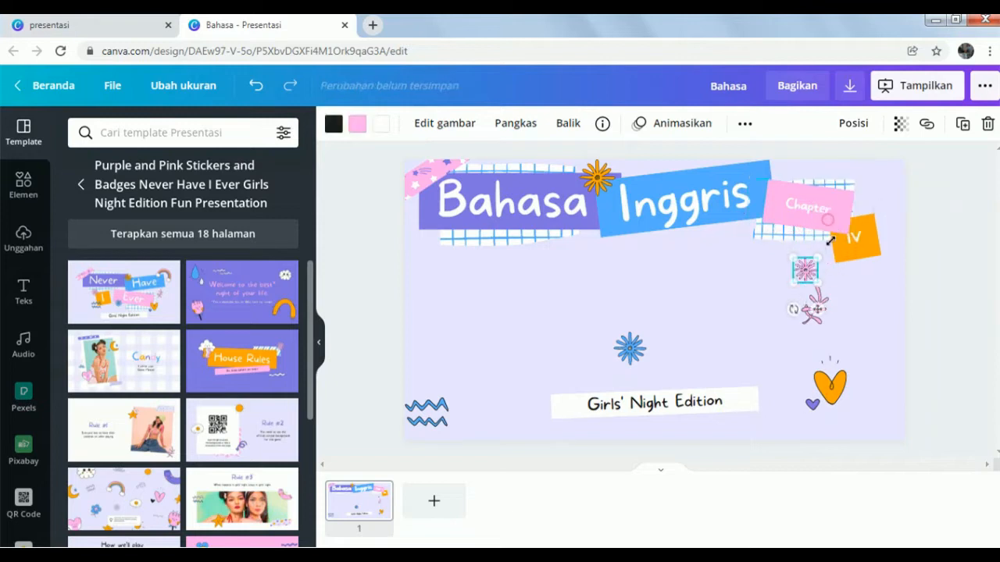
# Nudge the "Chapter" banner up against "Inggris" and set the "IV" square over its lower-right corner, brought to the front.
pyautogui.moveTo(855, 239); pyautogui.dragTo(864, 273)
pyautogui.click(807, 205)
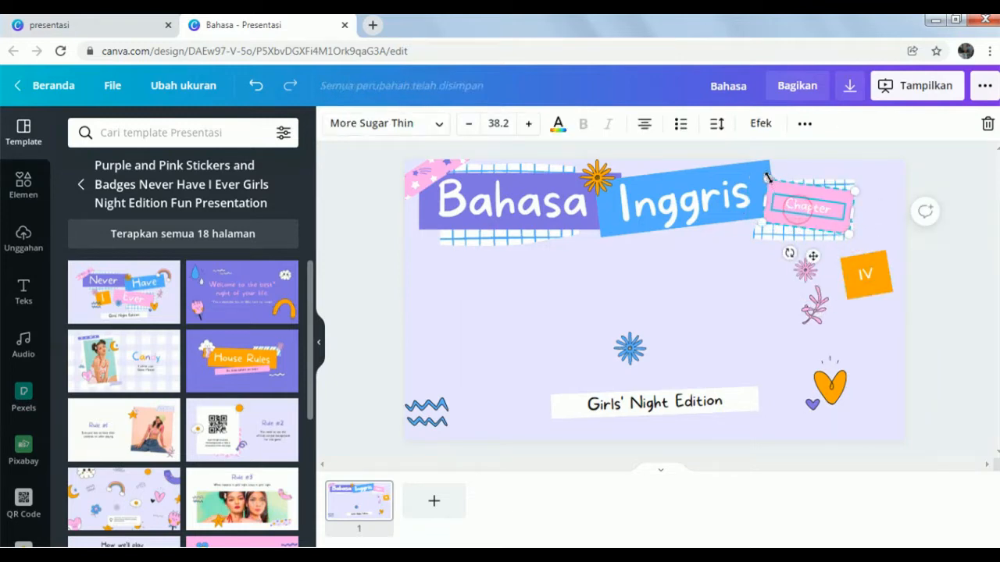
pyautogui.moveTo(780, 196)
pyautogui.mouseDown()
pyautogui.moveTo(764, 172)
pyautogui.moveTo(777, 188)
pyautogui.mouseUp()
pyautogui.moveTo(861, 275); pyautogui.dragTo(857, 240)
pyautogui.rightClick(860, 245)
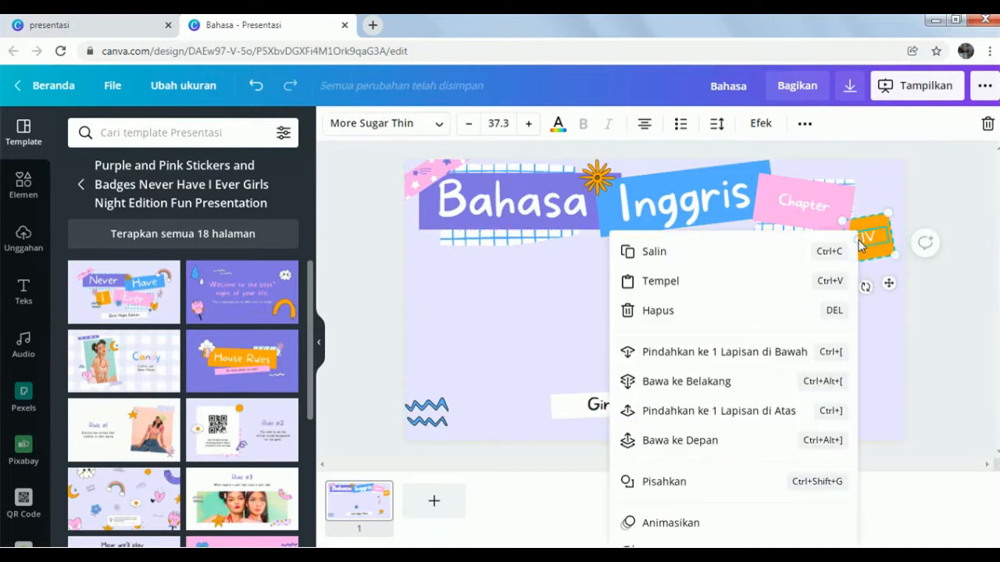
pyautogui.click(707, 441)
pyautogui.click(785, 329)
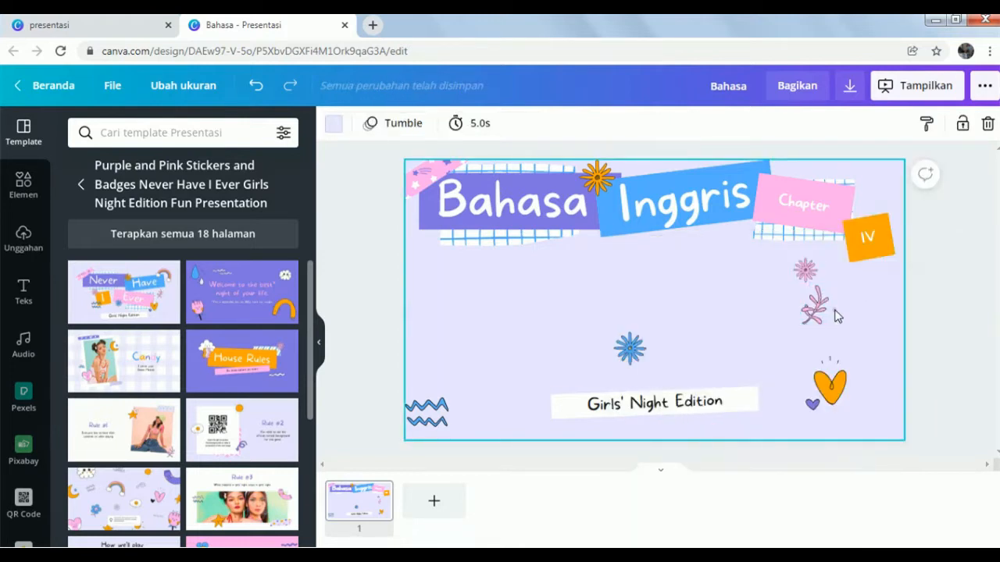
# Move the pink flower and branch up to the "Chapter" banner, and shift the "Girls' Night Edition" strip right with the hearts above it.
pyautogui.moveTo(833, 311); pyautogui.dragTo(824, 241)
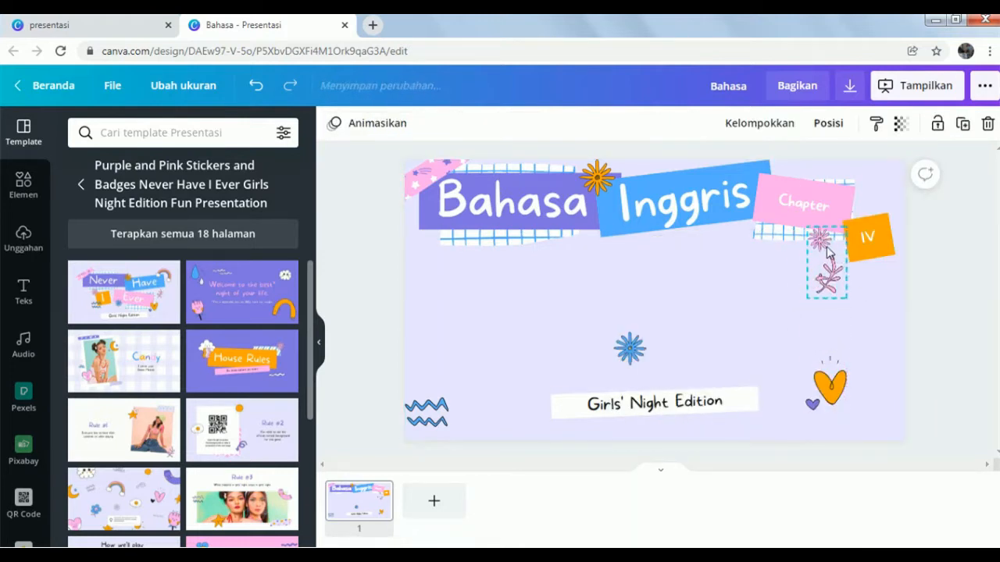
pyautogui.click(862, 299)
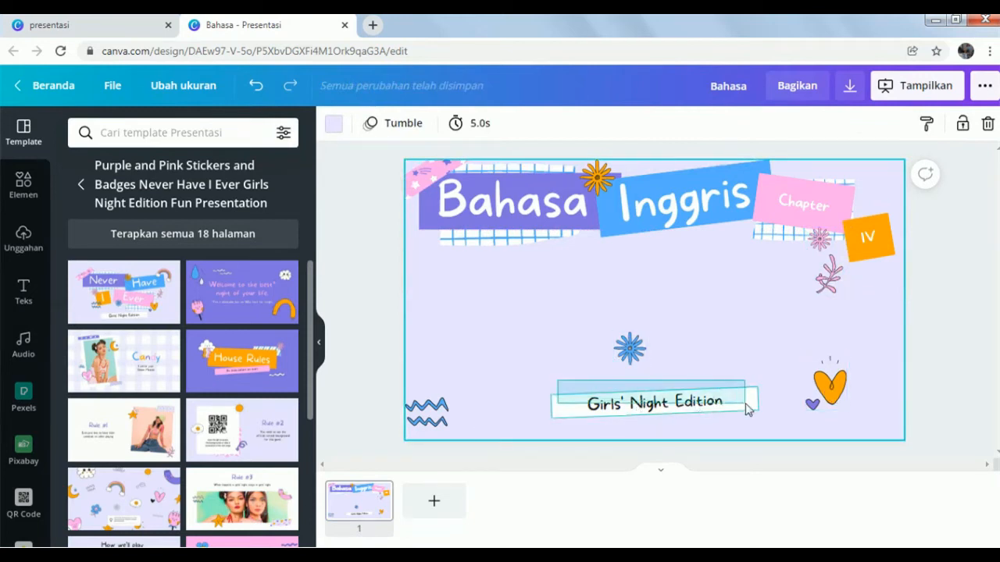
pyautogui.moveTo(695, 388); pyautogui.dragTo(806, 333)
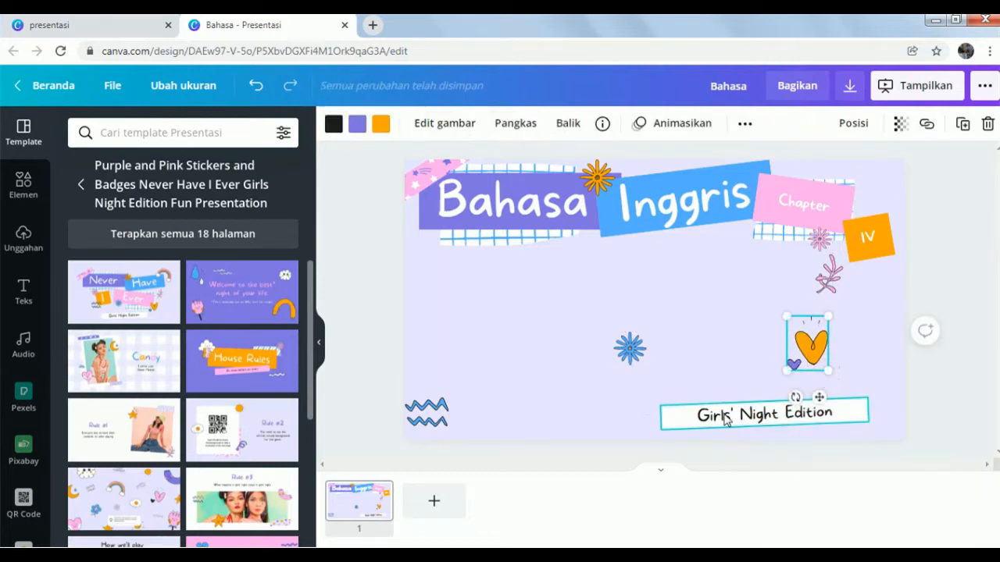
# Replace the "Girls' Night Edition" text with the presenter's full name and move the blue flower beside the blue waves.
pyautogui.doubleClick(730, 410)
pyautogui.press('BackSpace')
pyautogui.write('Irma M')
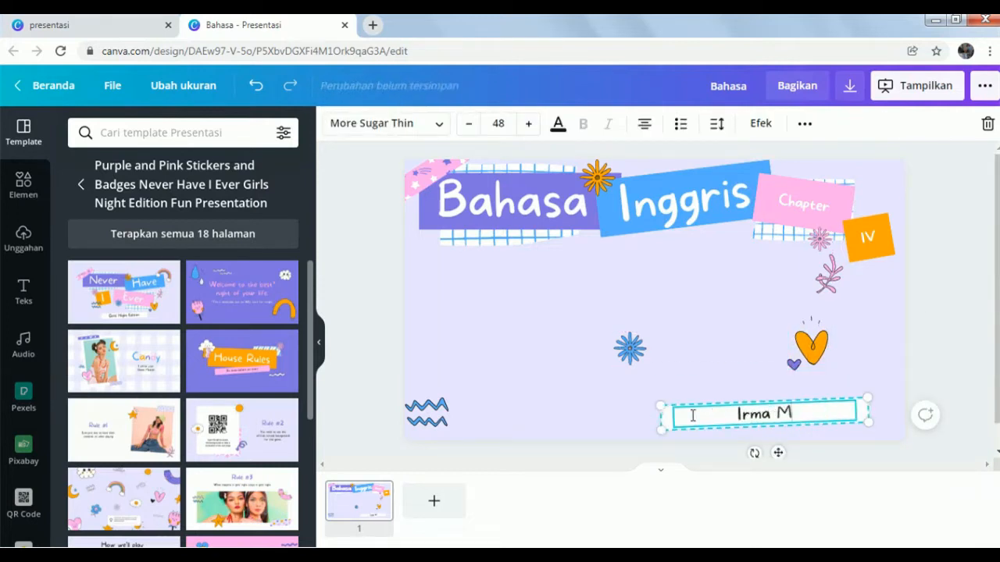
pyautogui.write('ariana')
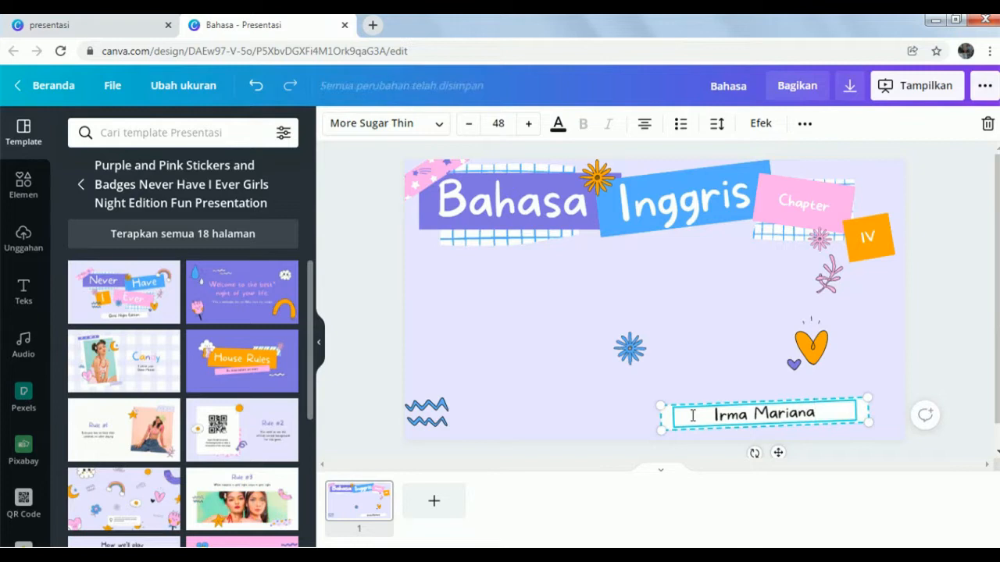
pyautogui.click(680, 442)
pyautogui.click(666, 424)
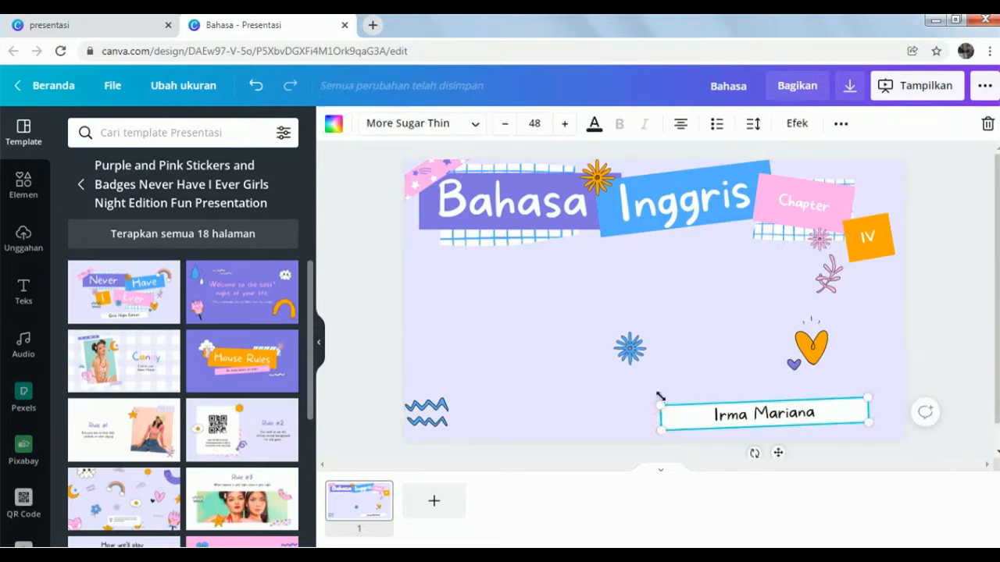
pyautogui.click(625, 416)
pyautogui.moveTo(637, 347); pyautogui.dragTo(476, 411)
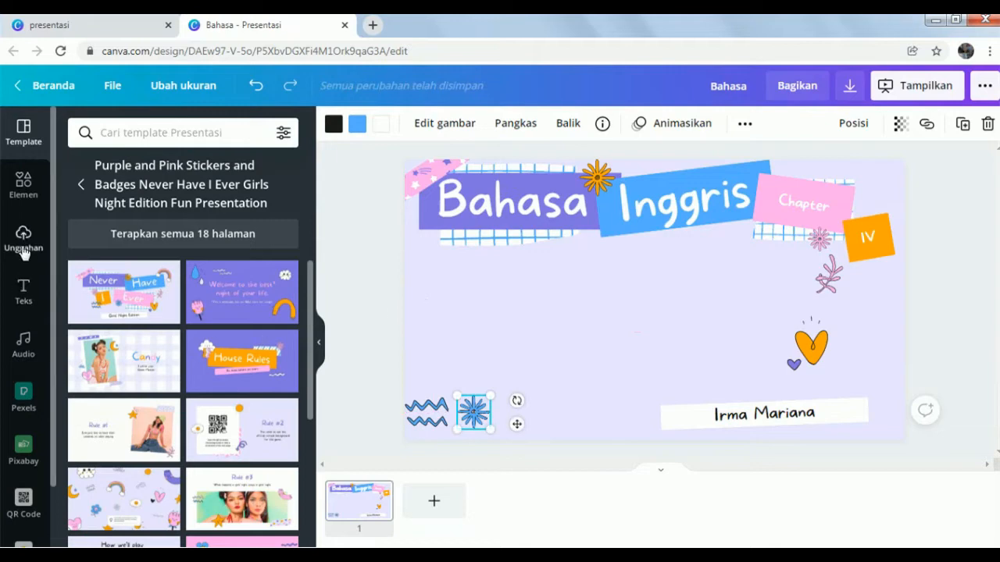
# Upload the image "cover buku kelas 7" from the IRMA folder and insert it on the slide.
pyautogui.click(24, 242)
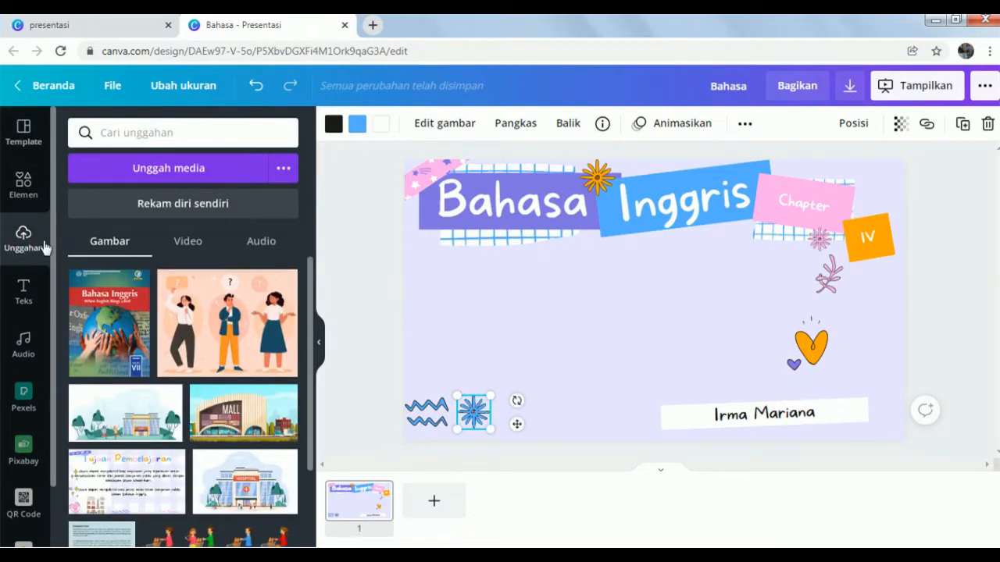
pyautogui.click(183, 169)
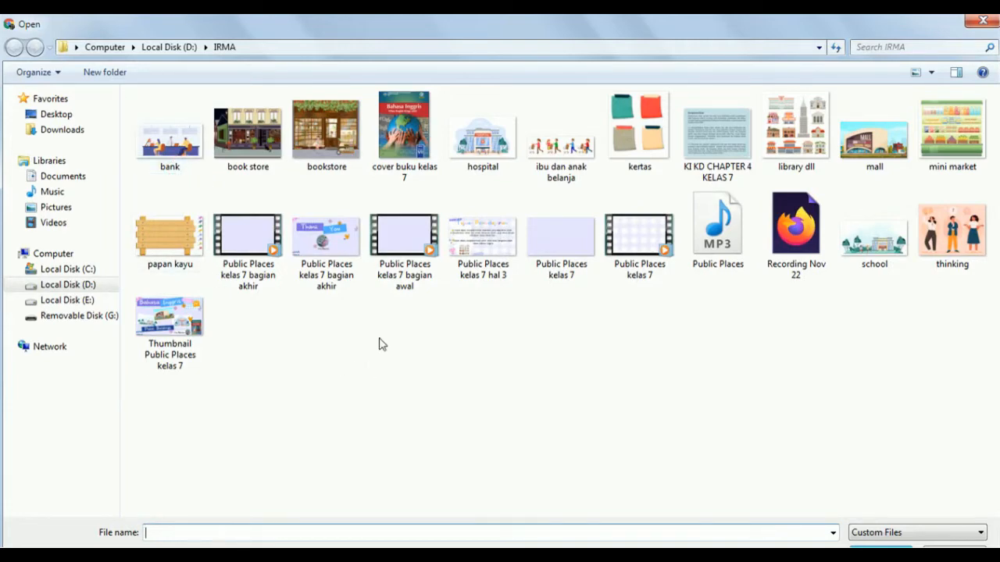
pyautogui.doubleClick(398, 161)
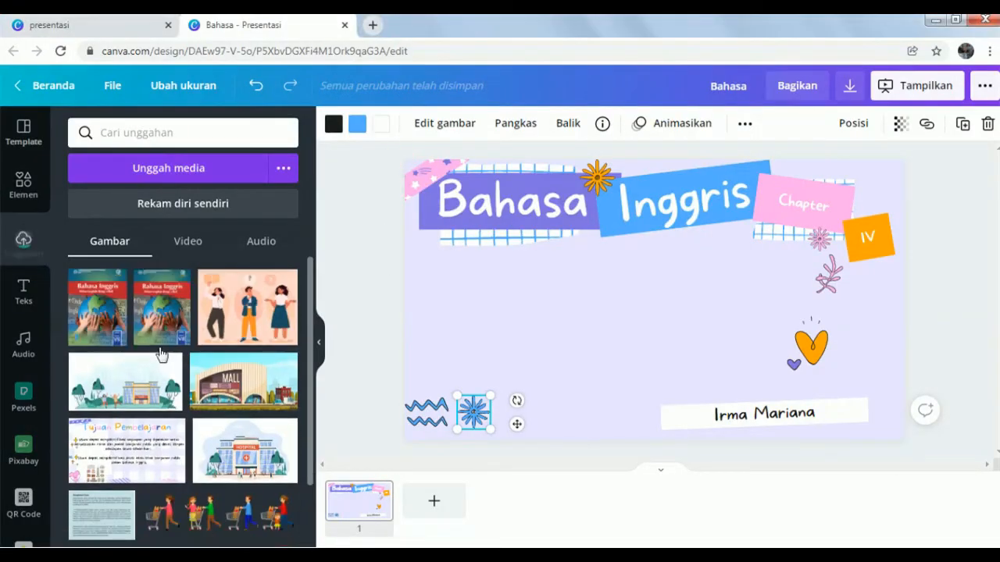
pyautogui.click(107, 307)
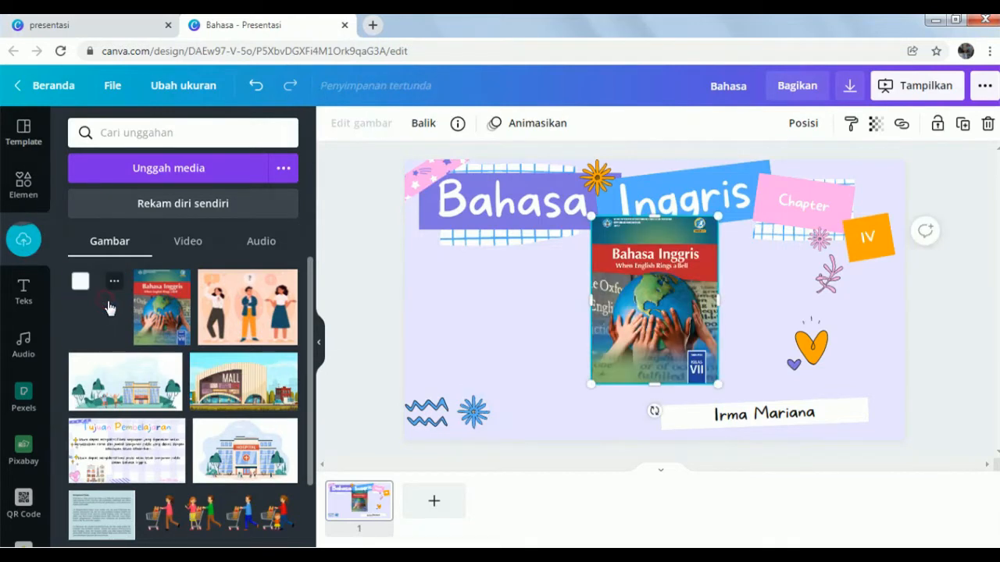
# Place the book cover in the slide's lower-right corner, scaled down and sent behind all other elements.
pyautogui.moveTo(659, 302); pyautogui.dragTo(868, 367)
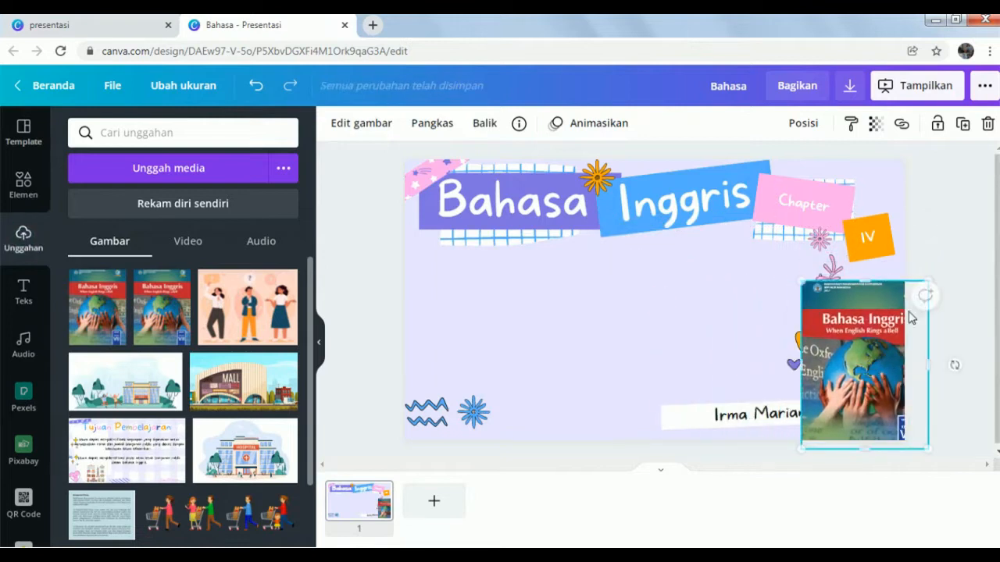
pyautogui.rightClick(842, 321)
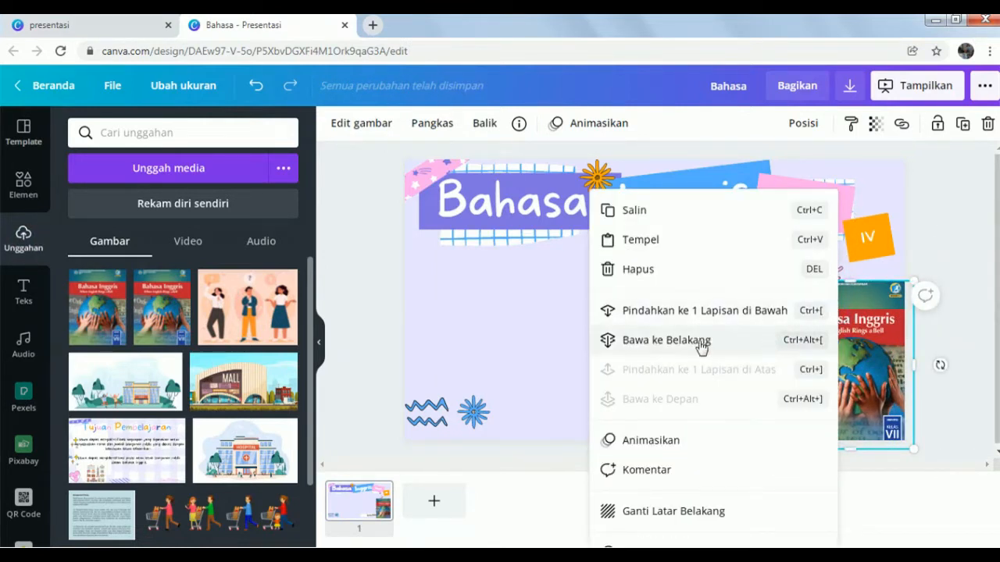
pyautogui.click(701, 341)
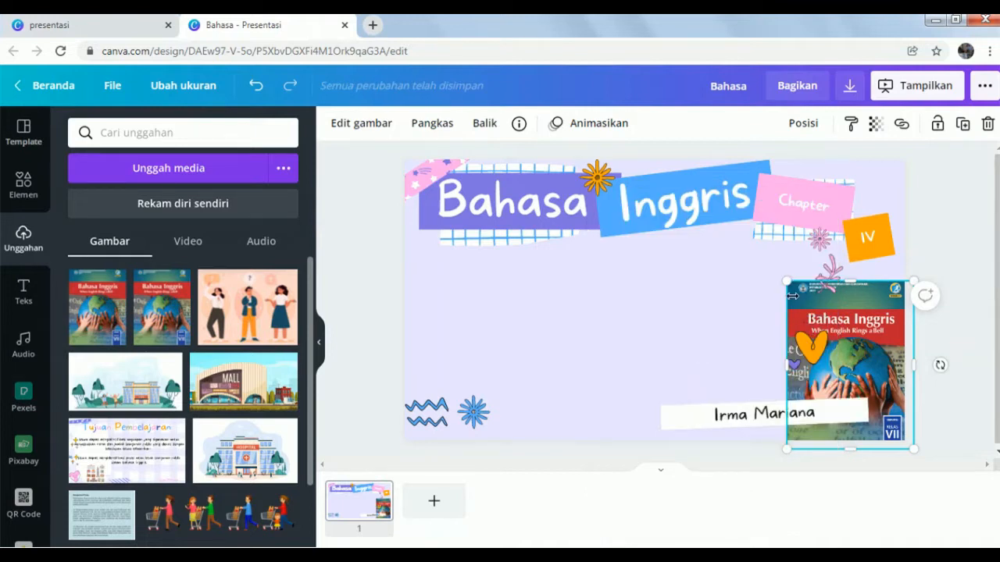
pyautogui.moveTo(787, 281); pyautogui.dragTo(819, 324)
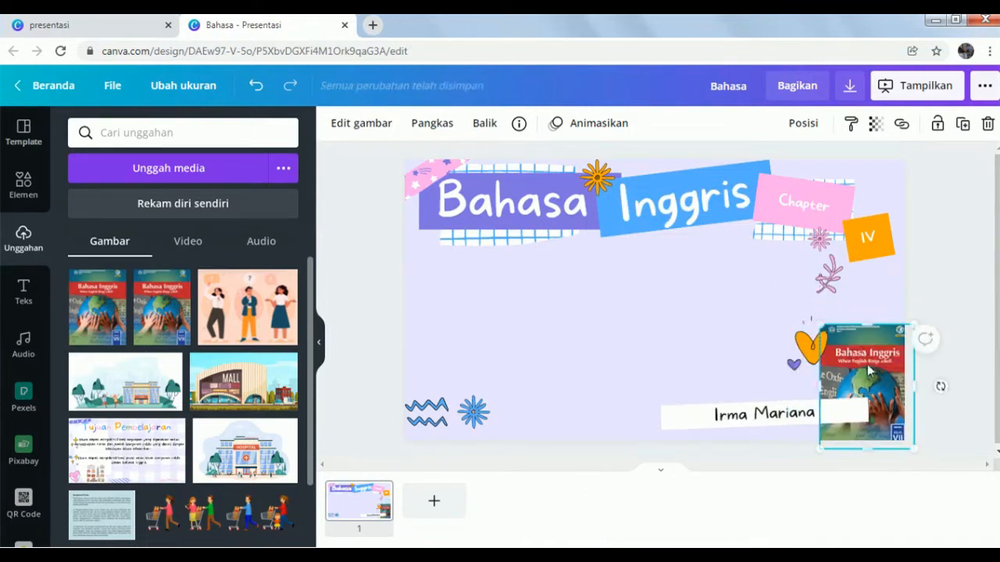
pyautogui.moveTo(870, 379)
pyautogui.mouseDown()
pyautogui.moveTo(879, 383)
pyautogui.moveTo(859, 371)
pyautogui.mouseUp()
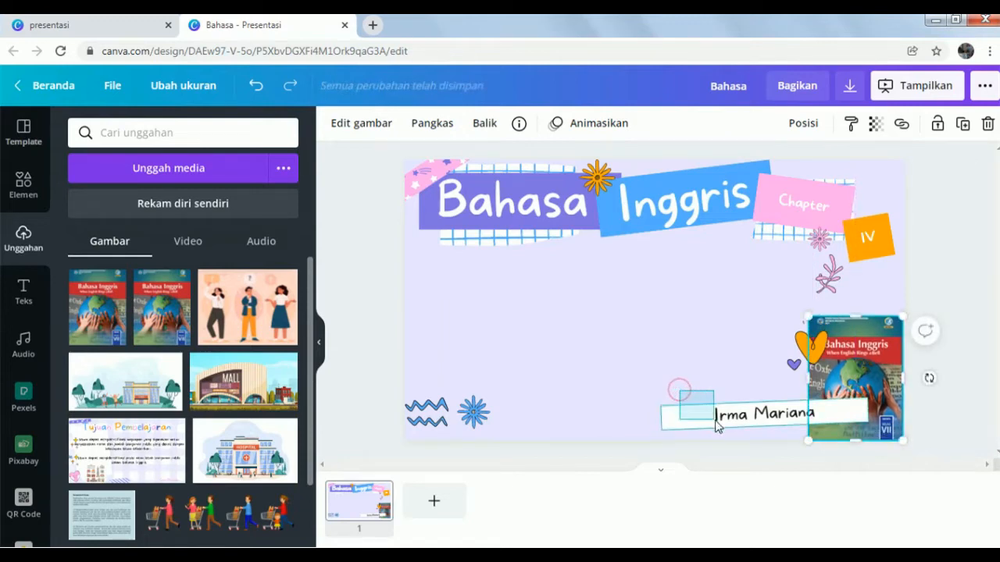
# Move the name strip directly left of the book cover and the hearts to the cover's upper-left corner.
pyautogui.moveTo(699, 415); pyautogui.dragTo(596, 415)
pyautogui.moveTo(796, 358); pyautogui.dragTo(792, 319)
pyautogui.click(737, 346)
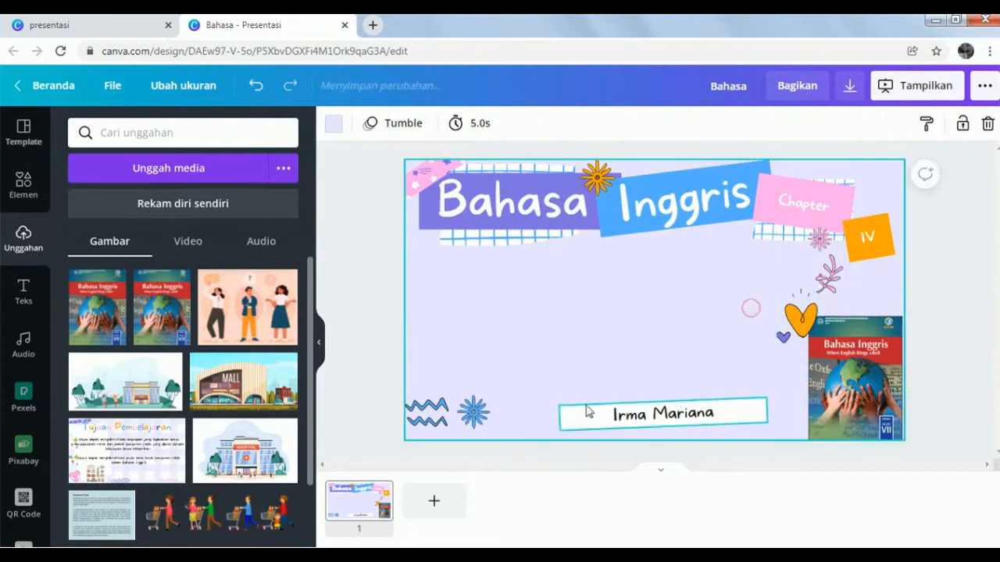
pyautogui.moveTo(570, 391); pyautogui.dragTo(625, 425)
pyautogui.moveTo(614, 420); pyautogui.dragTo(658, 425)
pyautogui.click(634, 371)
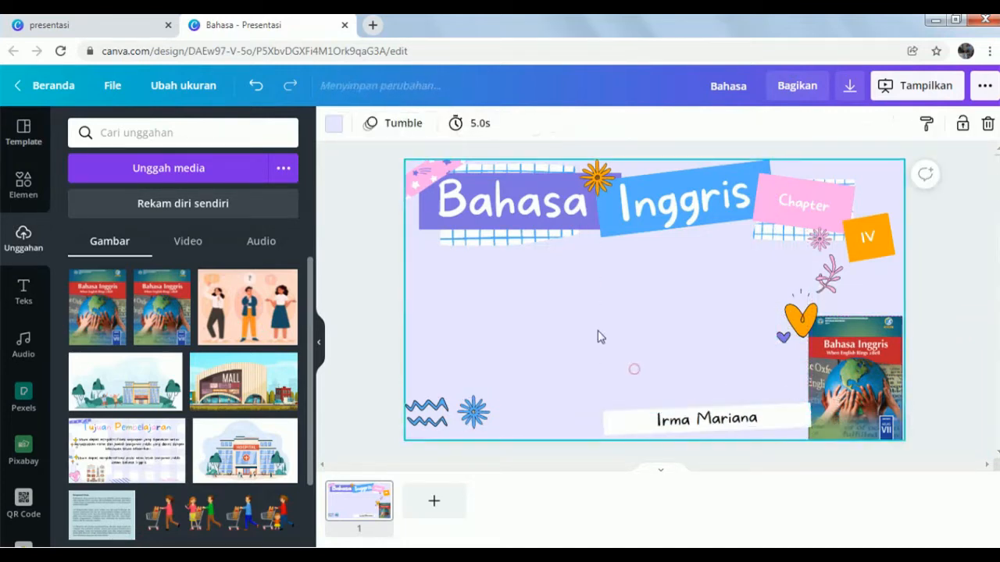
# Duplicate the "Bahasa" banner and place the copy in the empty lower-middle area of the slide.
pyautogui.click(432, 221)
pyautogui.hotkey('ctrl', 'c')
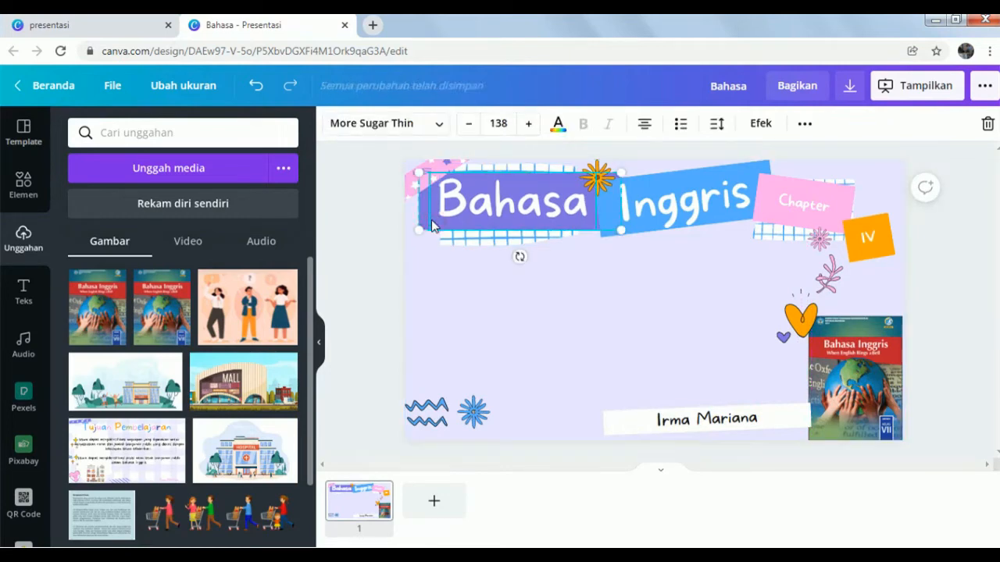
pyautogui.hotkey('ctrl', 'v')
pyautogui.moveTo(448, 228); pyautogui.dragTo(483, 372)
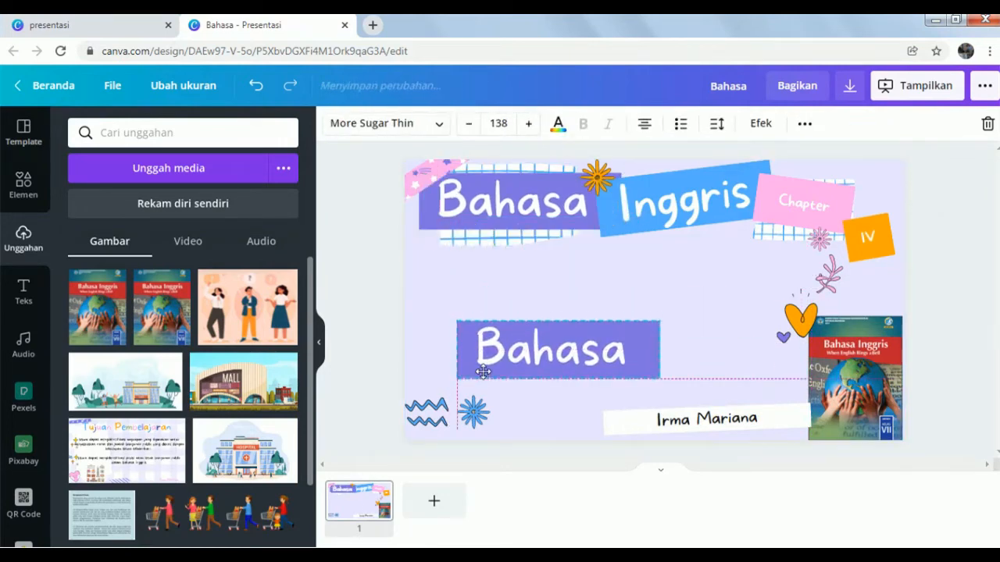
# Replace the text of the duplicated purple banner with "Public Buildings".
pyautogui.doubleClick(484, 371)
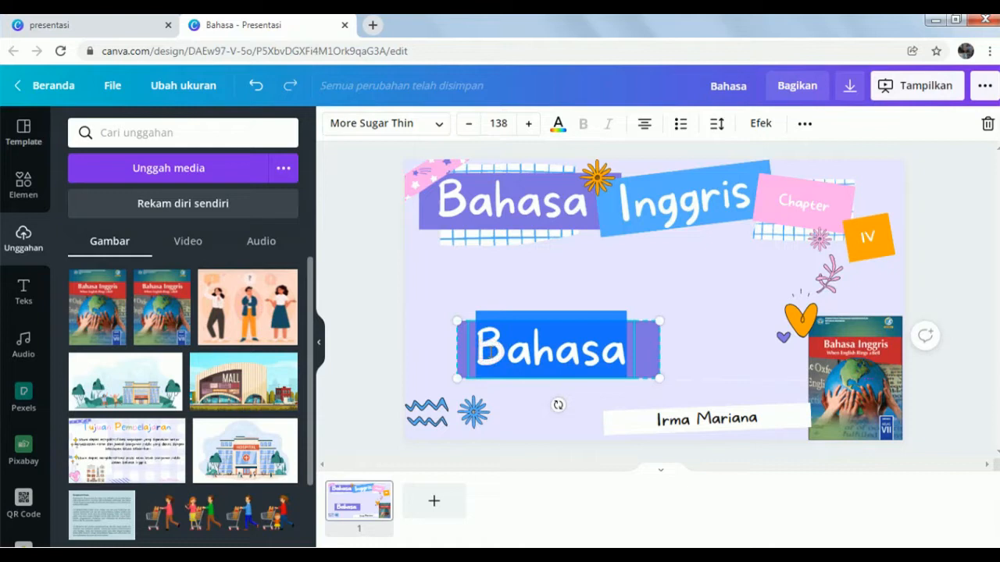
pyautogui.write('Public ')
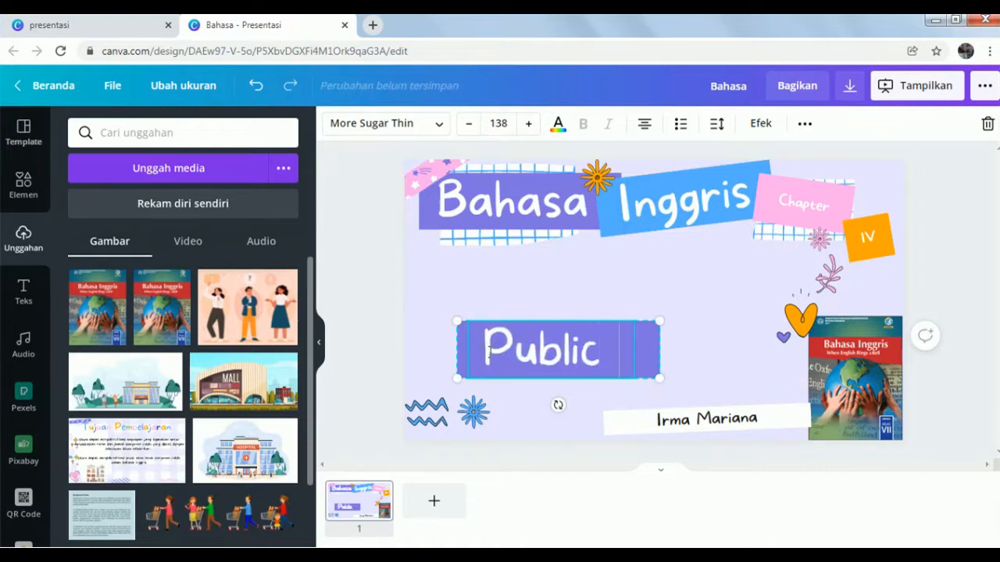
pyautogui.write('Building')
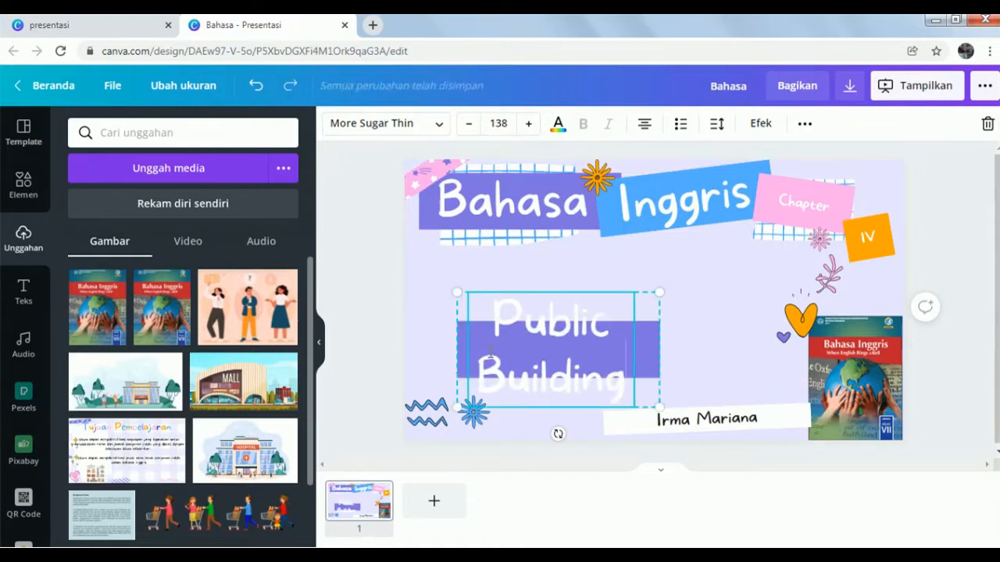
pyautogui.write('s')
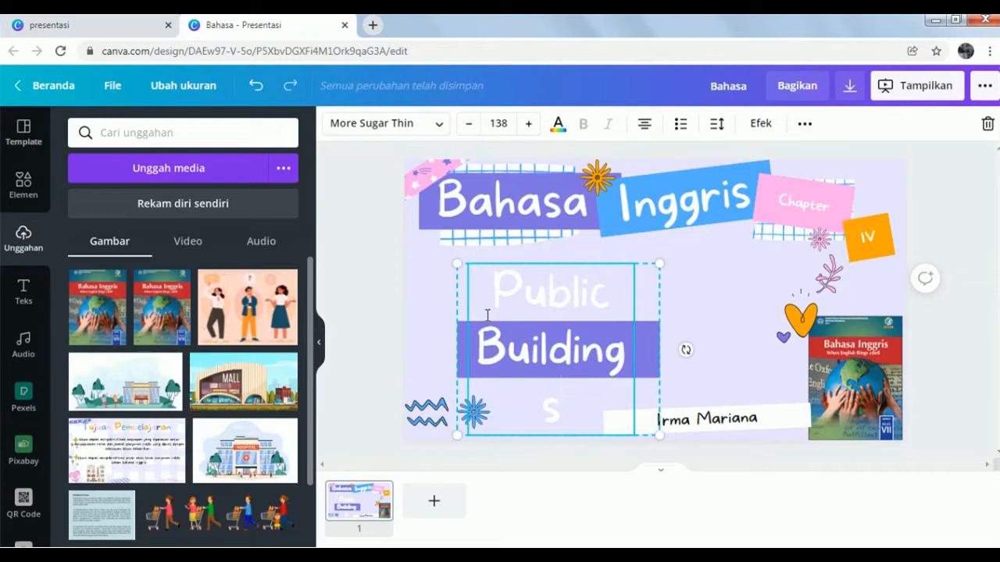
# Reduce the font size of the "Public Buildings" text to 50 so it fits on one line.
pyautogui.hotkey('ctrl', 'a')
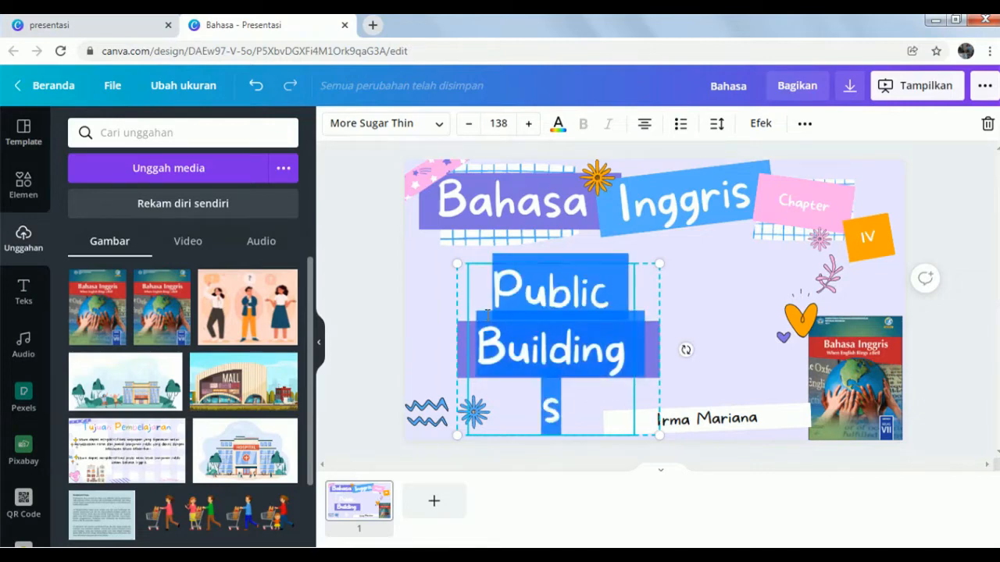
pyautogui.click(498, 124)
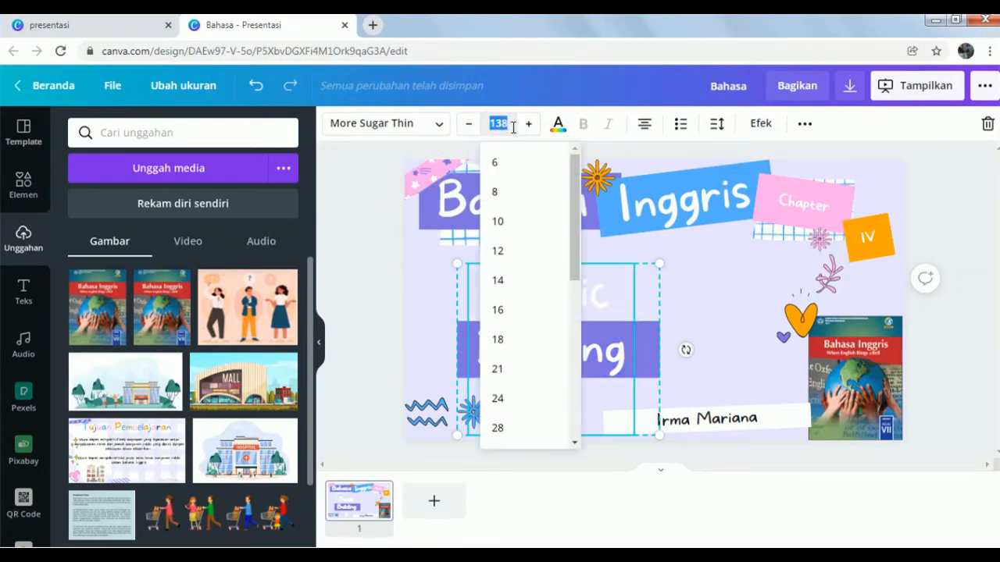
pyautogui.press('Return')
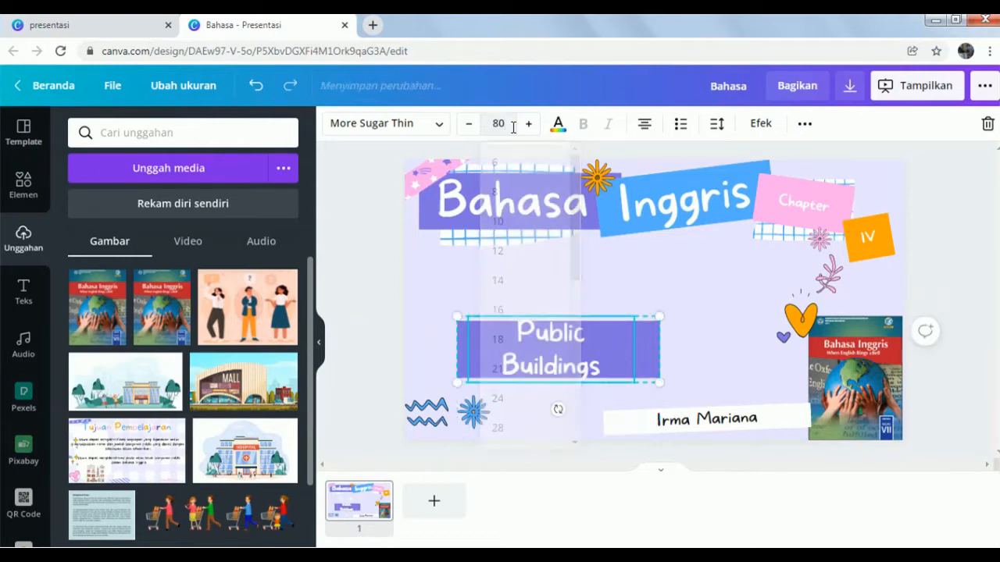
pyautogui.click(675, 356)
pyautogui.click(600, 358)
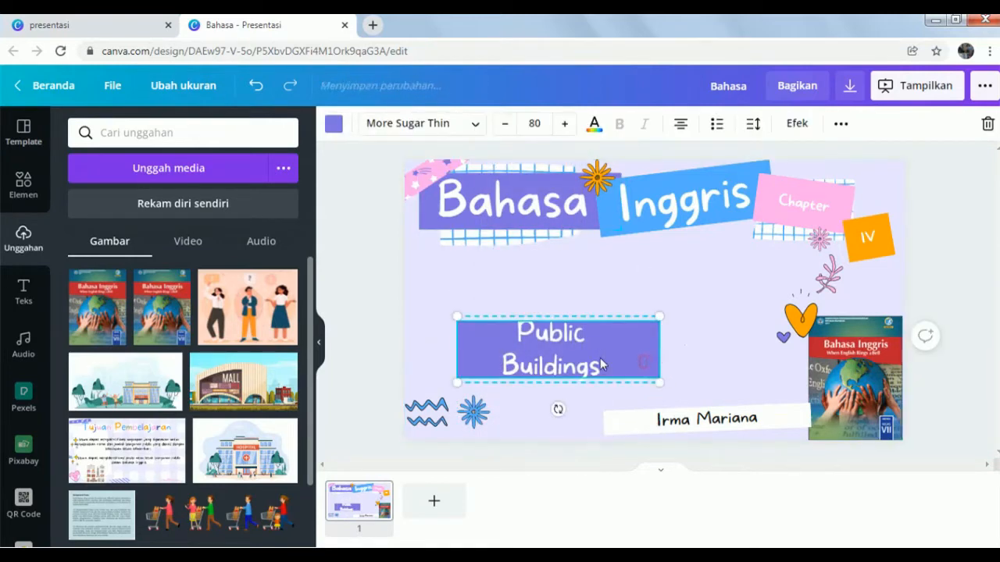
pyautogui.click(528, 341)
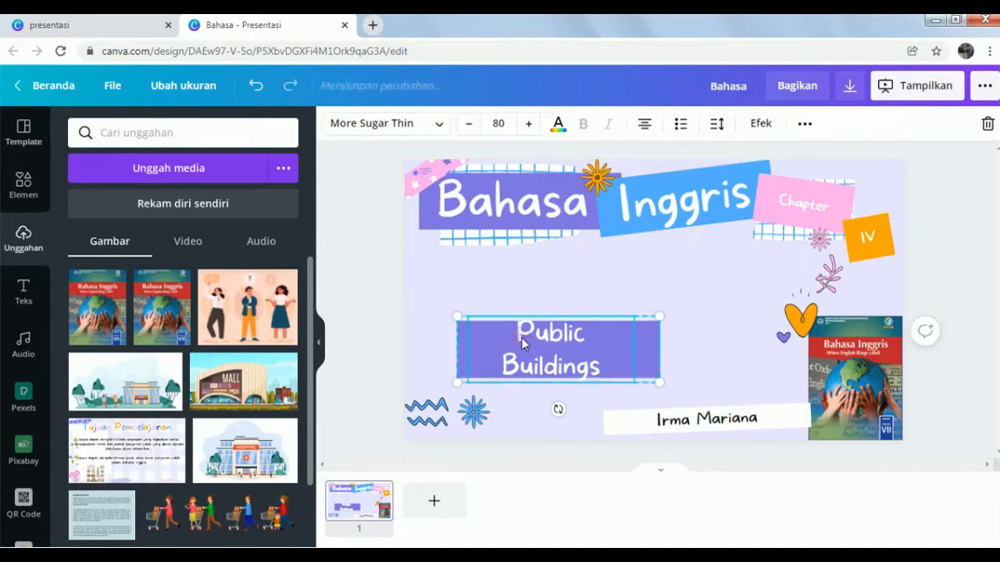
pyautogui.click(493, 124)
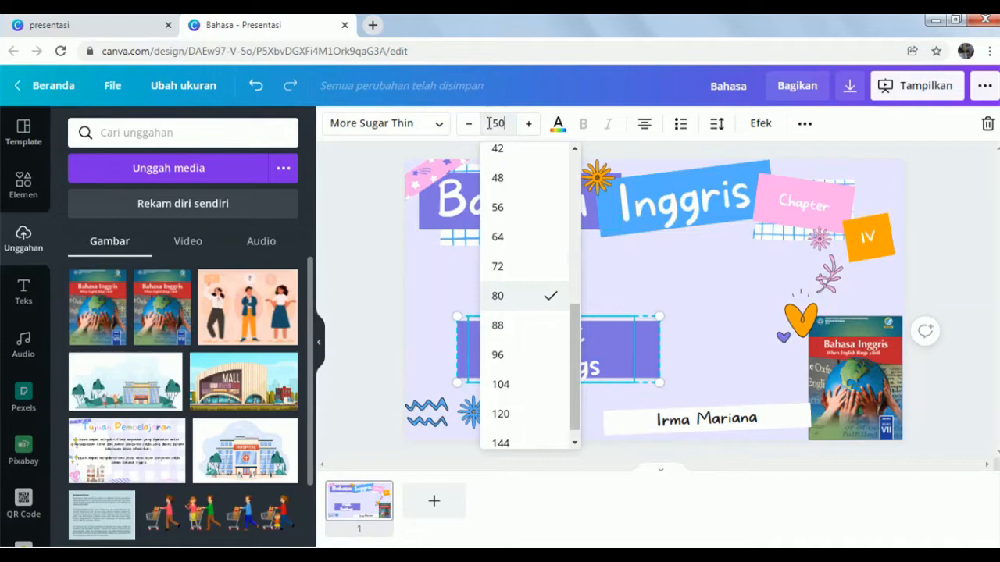
pyautogui.press('Return')
# Place the "Public Buildings" banner in the slide's lower-left area behind all other elements, with the blue flower at its upper-left corner.
pyautogui.moveTo(555, 331); pyautogui.dragTo(542, 384)
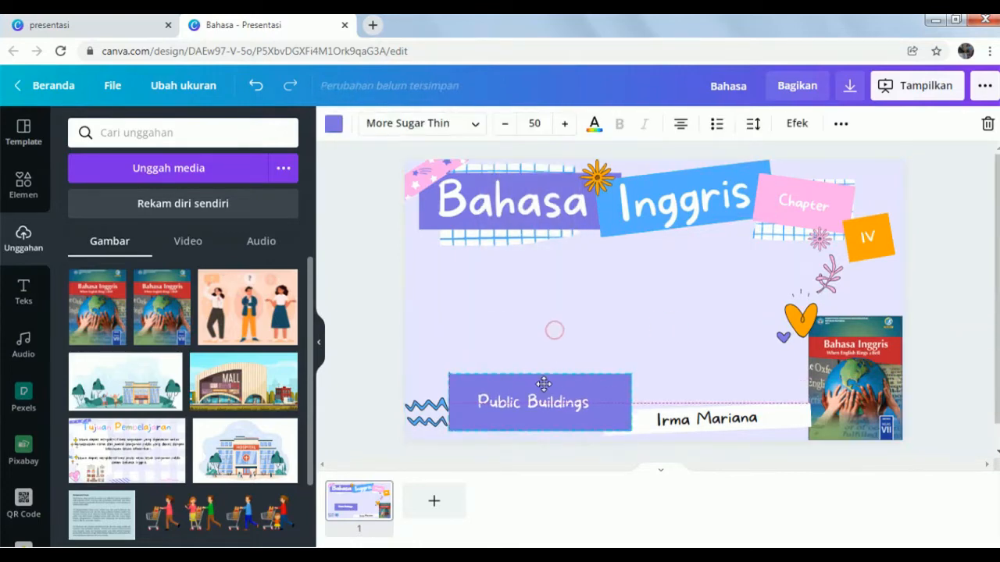
pyautogui.rightClick(539, 391)
pyautogui.click(599, 382)
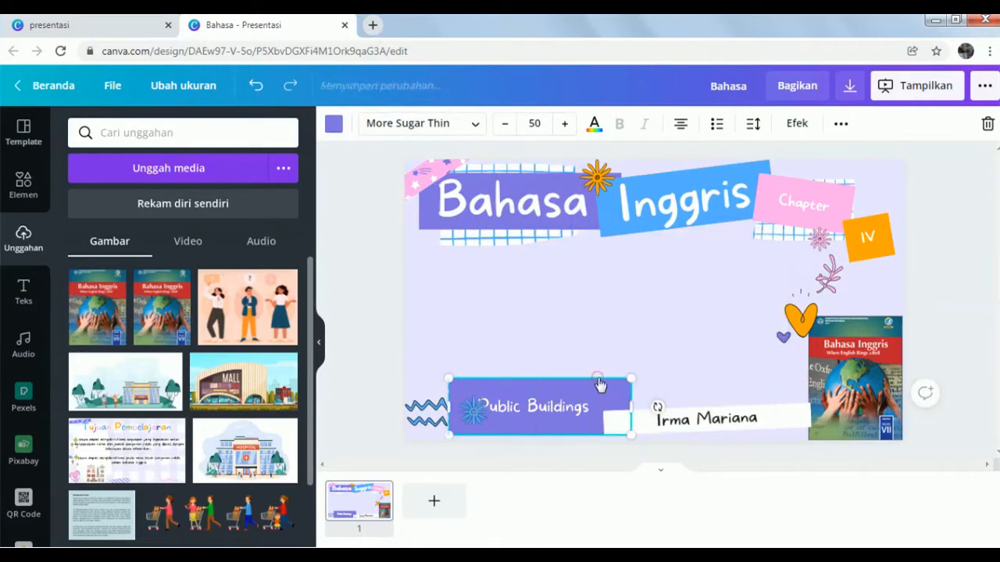
pyautogui.moveTo(461, 412); pyautogui.dragTo(458, 375)
# Tilt the "Public Buildings" banner slightly counterclockwise and enlarge it until its text size is 55.5.
pyautogui.click(577, 404)
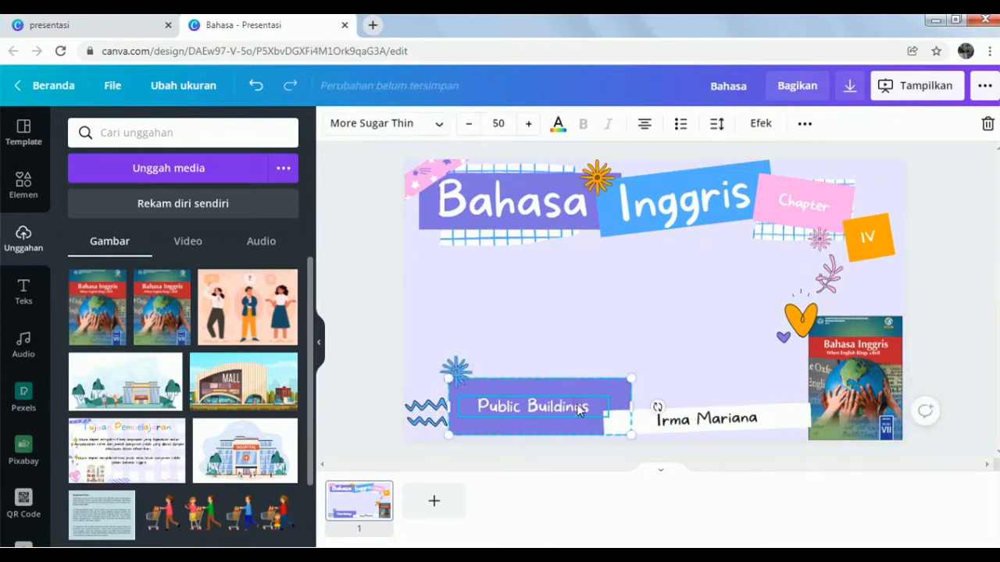
pyautogui.moveTo(657, 408); pyautogui.dragTo(656, 362)
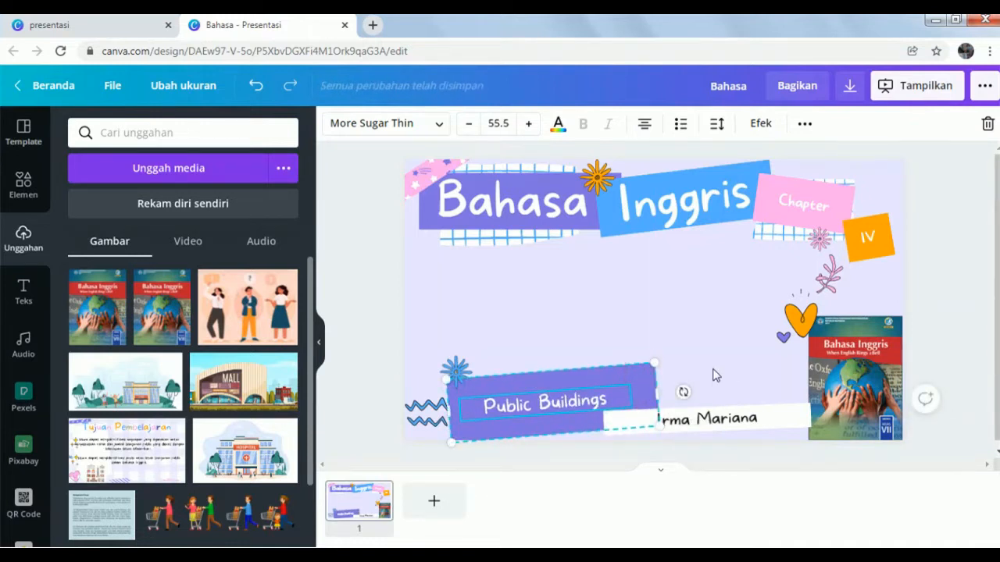
pyautogui.click(714, 356)
# Shift the name strip slightly down toward the book cover and send it one layer backward.
pyautogui.click(623, 424)
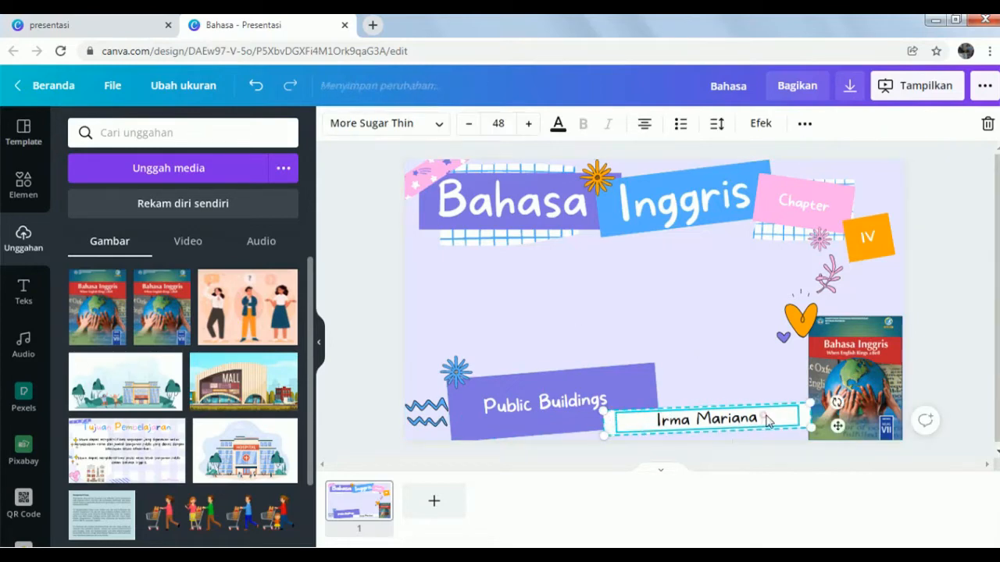
pyautogui.moveTo(768, 421); pyautogui.dragTo(773, 422)
pyautogui.rightClick(774, 422)
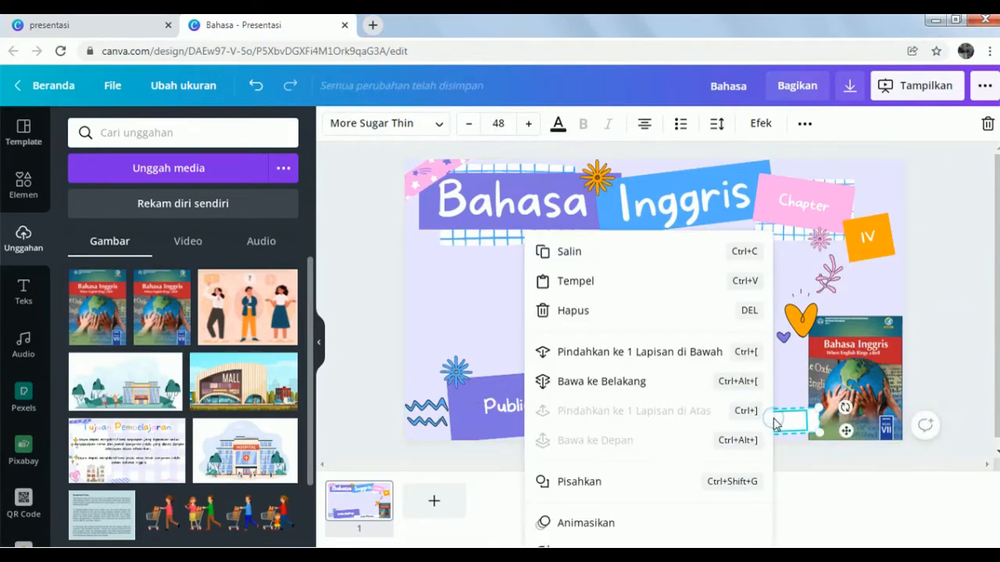
pyautogui.click(647, 352)
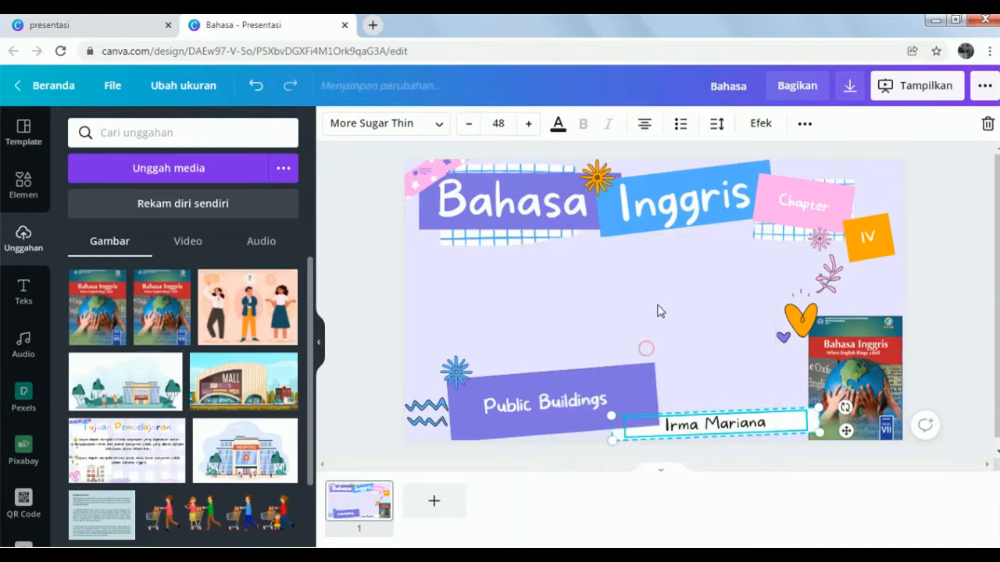
pyautogui.click(664, 303)
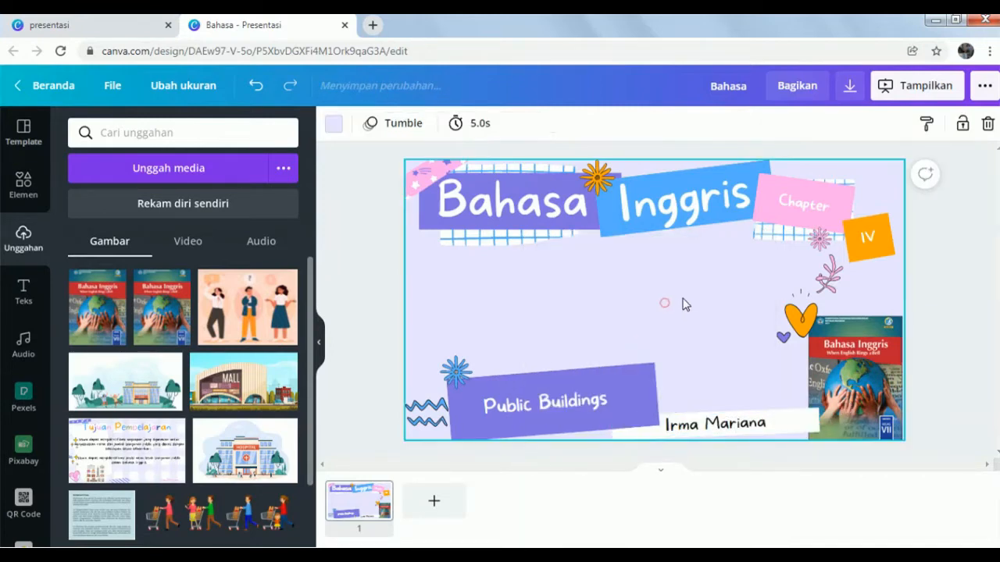
# Bring the book cover in front of all other elements.
pyautogui.click(828, 398)
pyautogui.rightClick(828, 398)
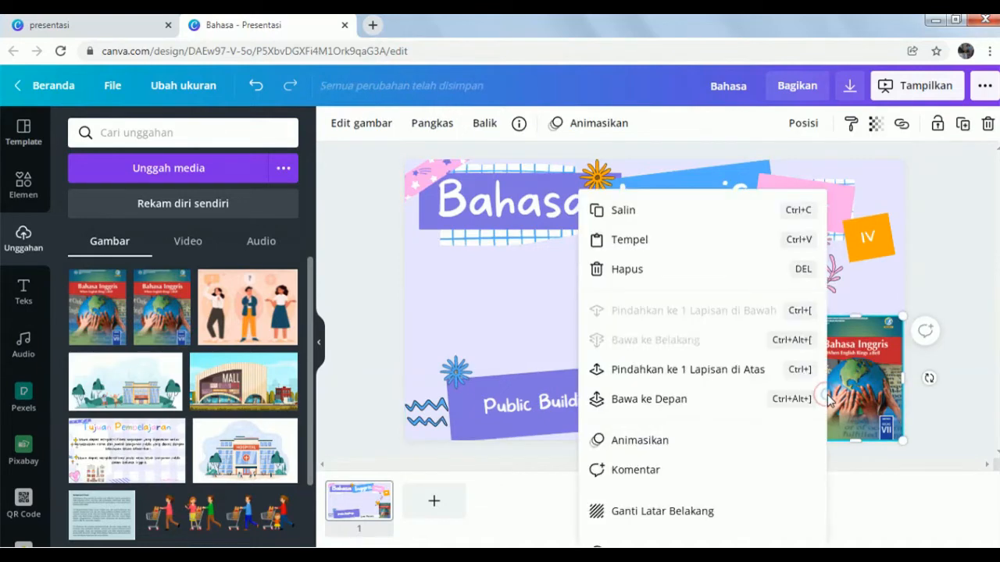
pyautogui.click(697, 400)
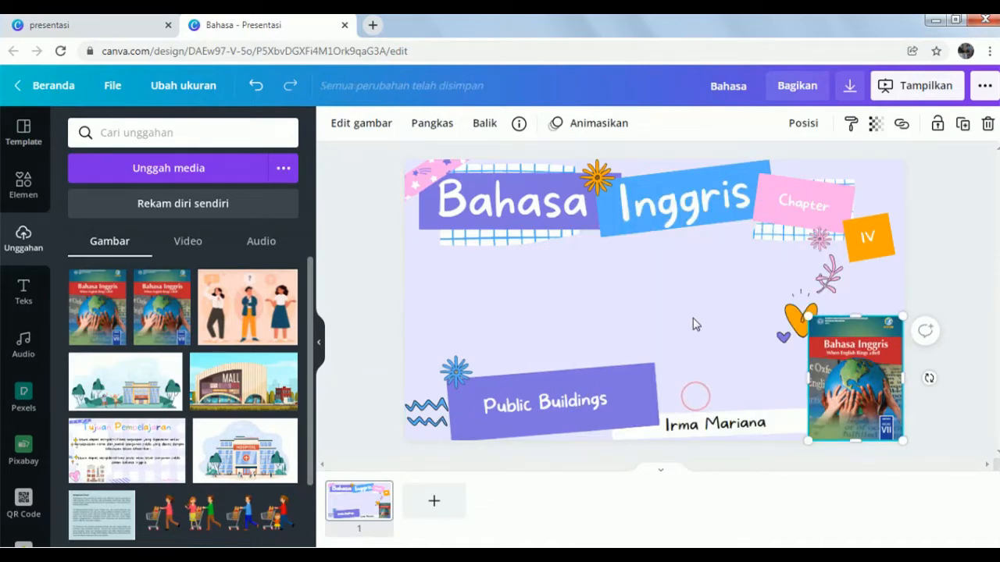
pyautogui.click(676, 262)
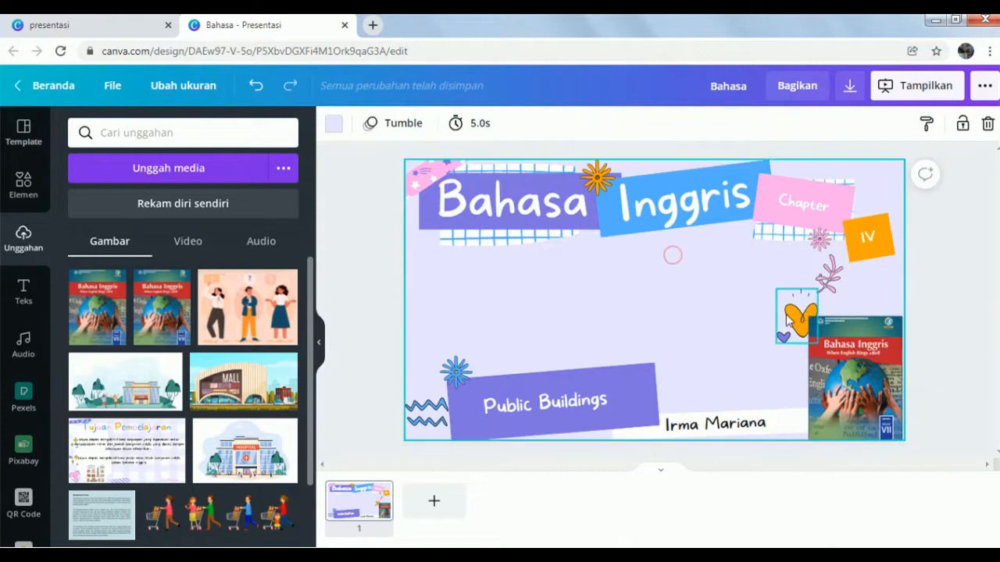
# Bring the hearts graphic one layer forward.
pyautogui.click(791, 317)
pyautogui.rightClick(791, 316)
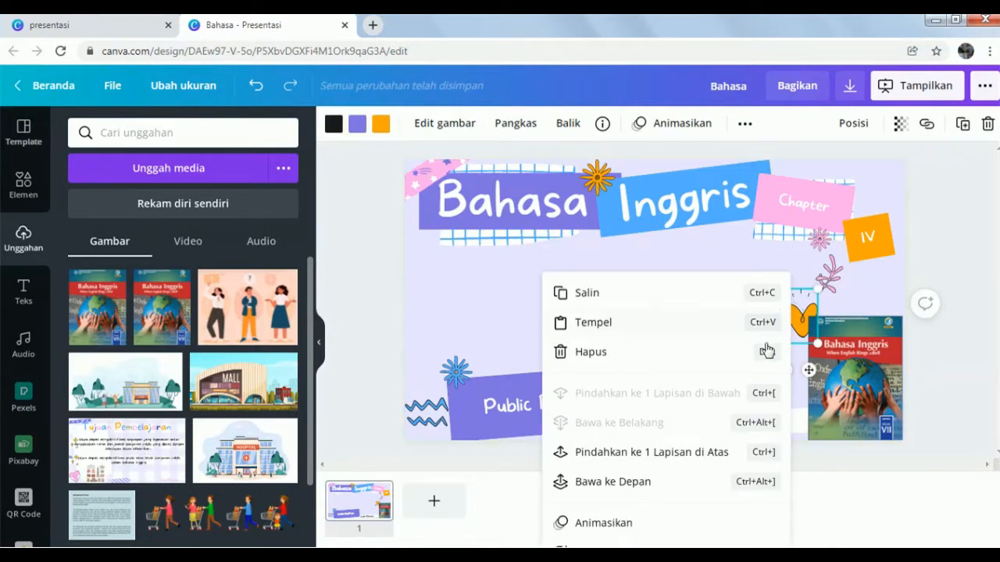
pyautogui.click(695, 453)
pyautogui.click(693, 300)
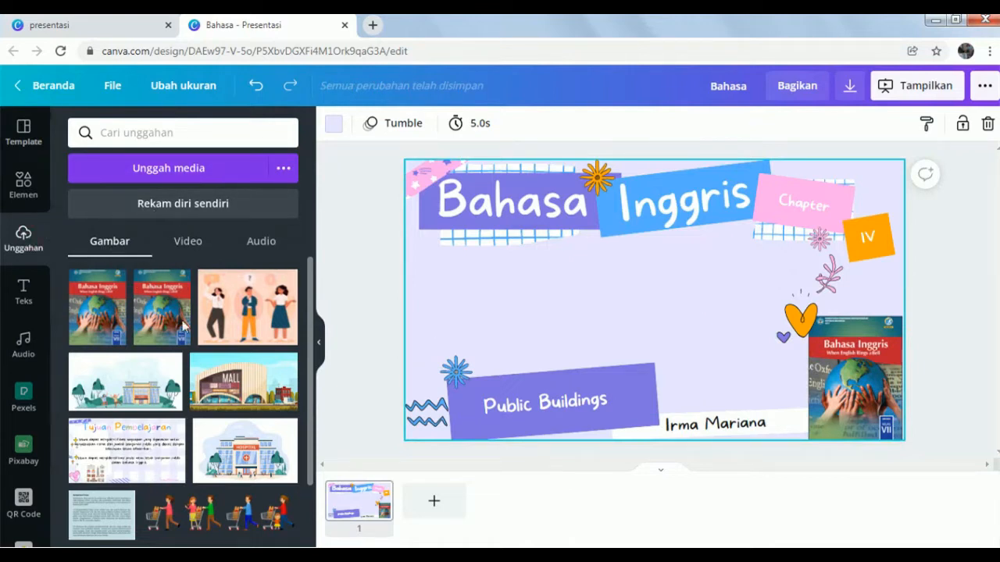
# Insert the uploaded mall picture, scale it down and place it in the middle of the slide.
pyautogui.moveTo(310, 306); pyautogui.dragTo(307, 345)
pyautogui.scroll(1, 252, 350)
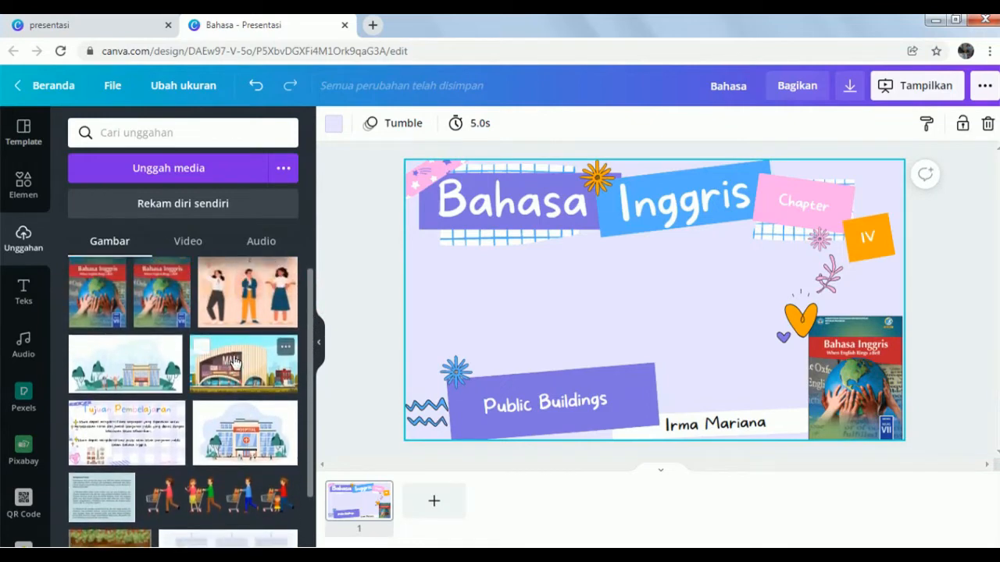
pyautogui.click(234, 363)
pyautogui.moveTo(842, 200); pyautogui.dragTo(610, 328)
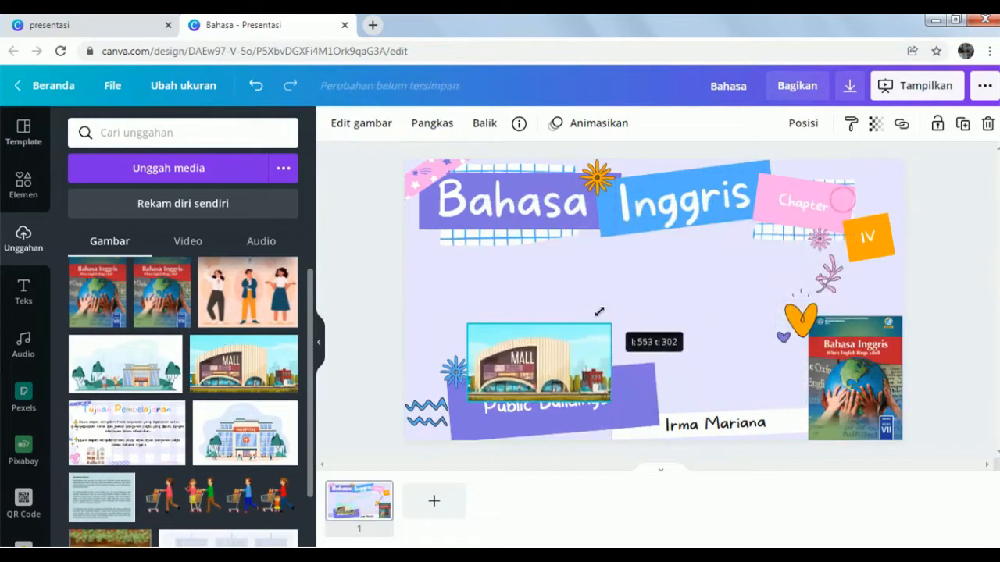
pyautogui.moveTo(556, 350); pyautogui.dragTo(635, 291)
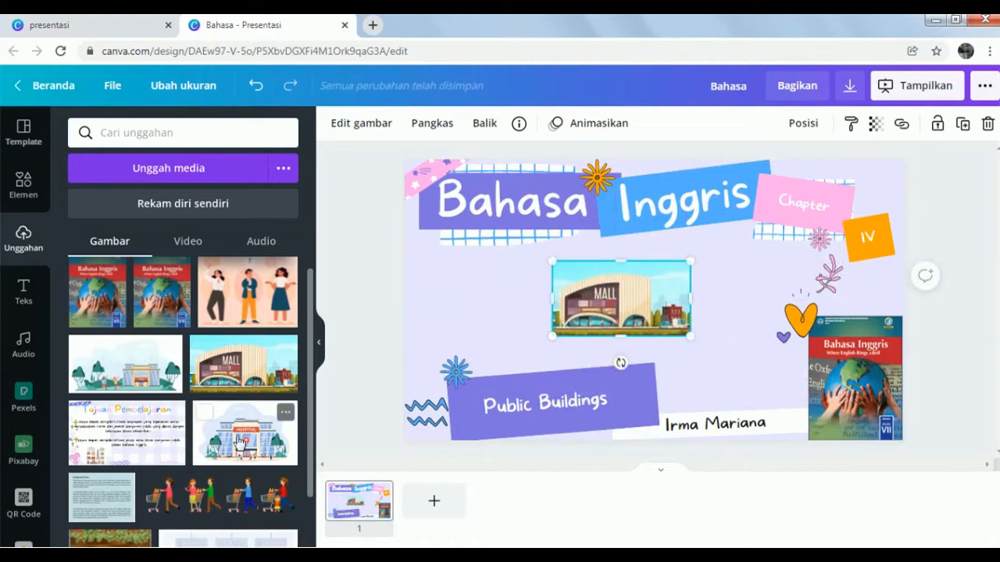
# Insert the uploaded hospital picture, scale it down and place it between the mall picture and the hearts.
pyautogui.click(244, 432)
pyautogui.moveTo(818, 205); pyautogui.dragTo(592, 277)
pyautogui.moveTo(629, 354); pyautogui.dragTo(820, 299)
pyautogui.moveTo(828, 259); pyautogui.dragTo(773, 293)
# Shrink the mall picture slightly and nudge it up and to the right.
pyautogui.click(619, 289)
pyautogui.moveTo(525, 250); pyautogui.dragTo(545, 263)
pyautogui.moveTo(598, 282)
pyautogui.mouseDown()
pyautogui.moveTo(622, 276)
pyautogui.moveTo(612, 277)
pyautogui.mouseUp()
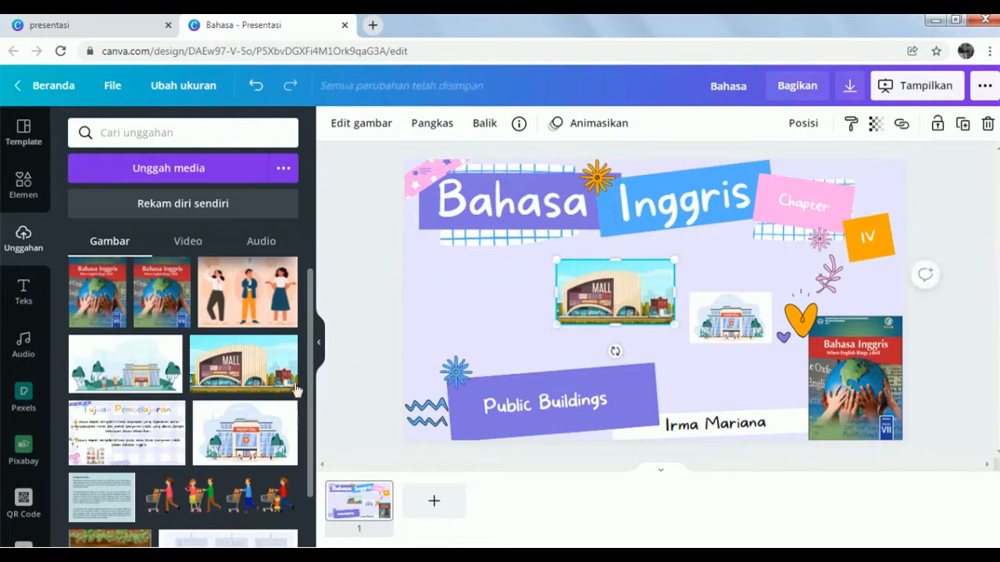
# Insert the uploaded school picture, scale it down left of the mall picture, and shift the mall picture slightly to make room.
pyautogui.click(132, 377)
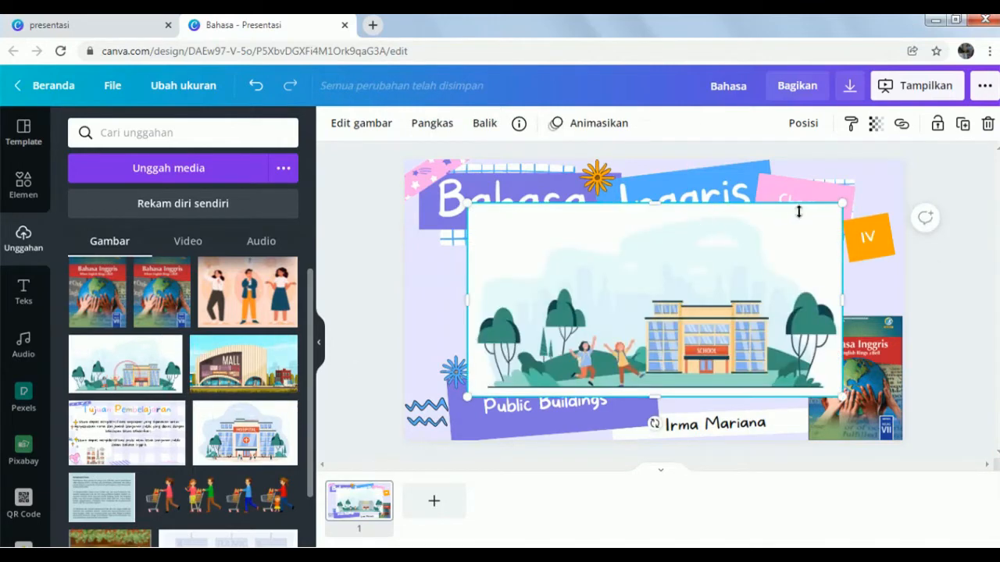
pyautogui.moveTo(843, 206); pyautogui.dragTo(591, 335)
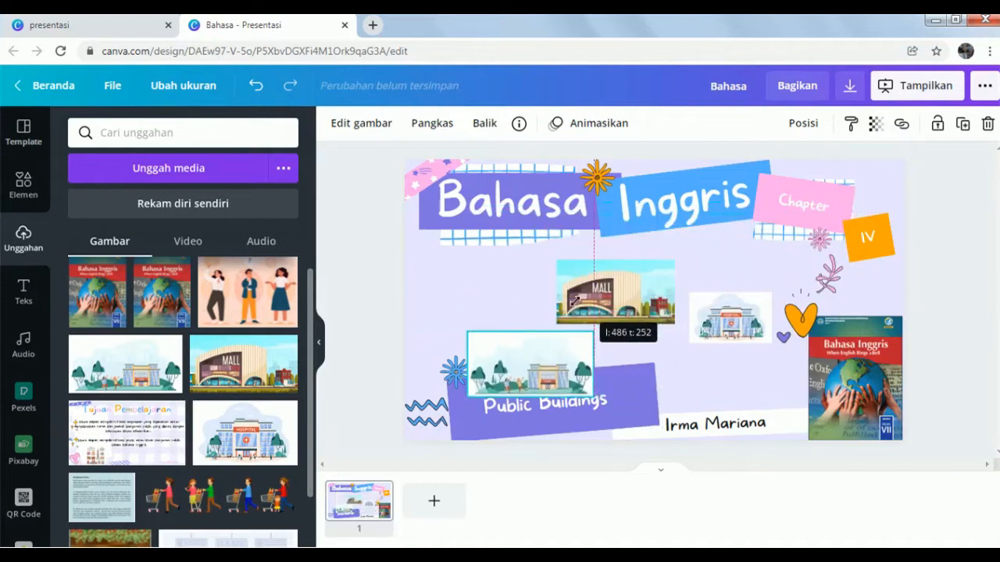
pyautogui.moveTo(528, 357); pyautogui.dragTo(501, 312)
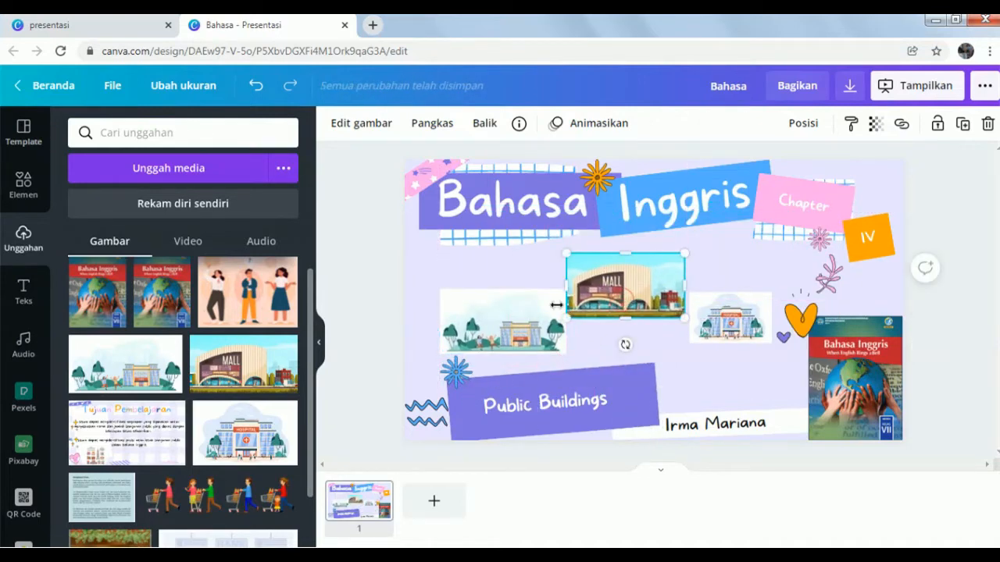
pyautogui.moveTo(565, 289); pyautogui.dragTo(507, 303)
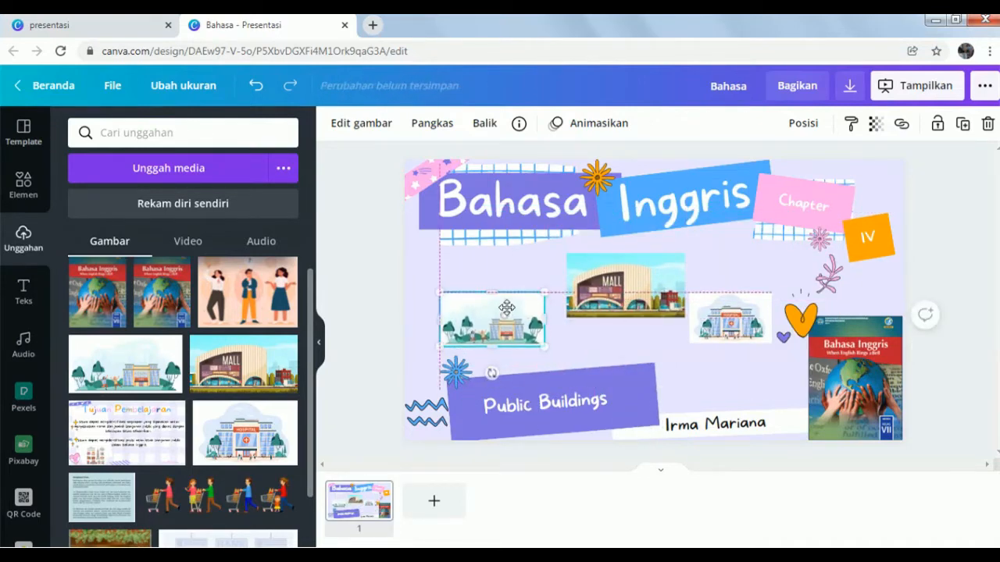
# Move the hospital picture slightly lower, just left of the hearts.
pyautogui.click(701, 348)
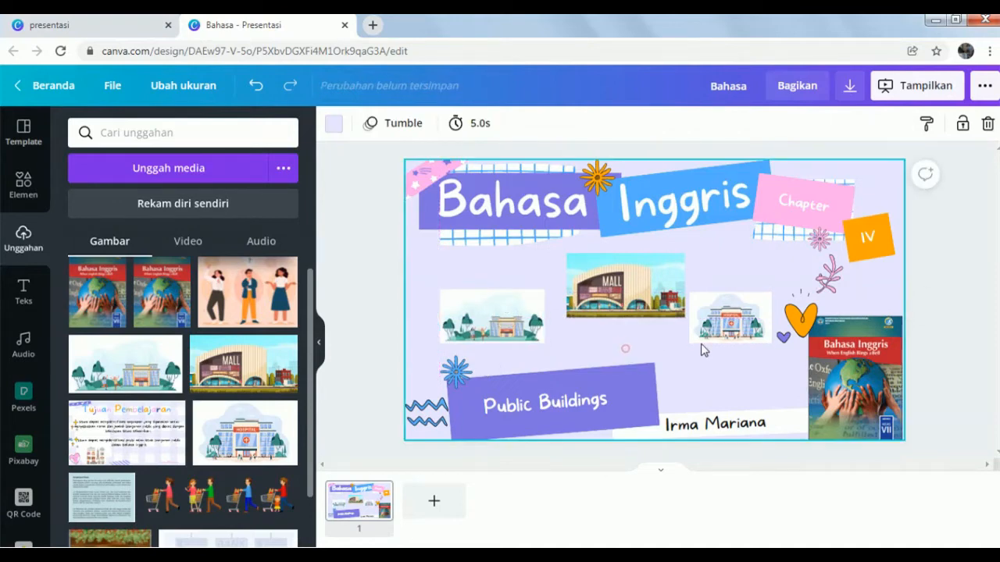
pyautogui.click(718, 322)
pyautogui.moveTo(719, 322); pyautogui.dragTo(723, 340)
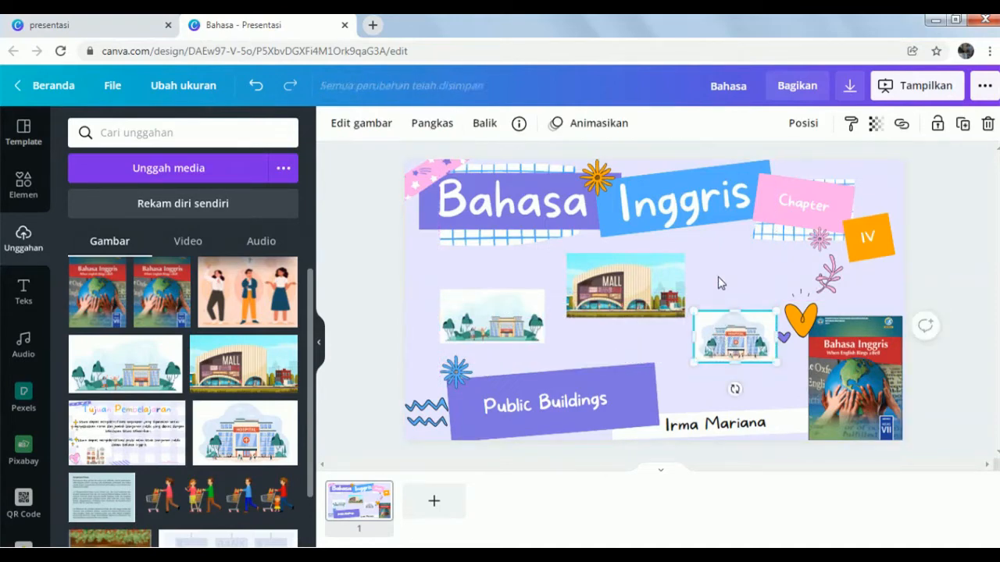
pyautogui.click(525, 272)
# Search the elements for "panah", insert the white curved brush arrow, and scale it down over the lower part of the mall picture.
pyautogui.click(23, 184)
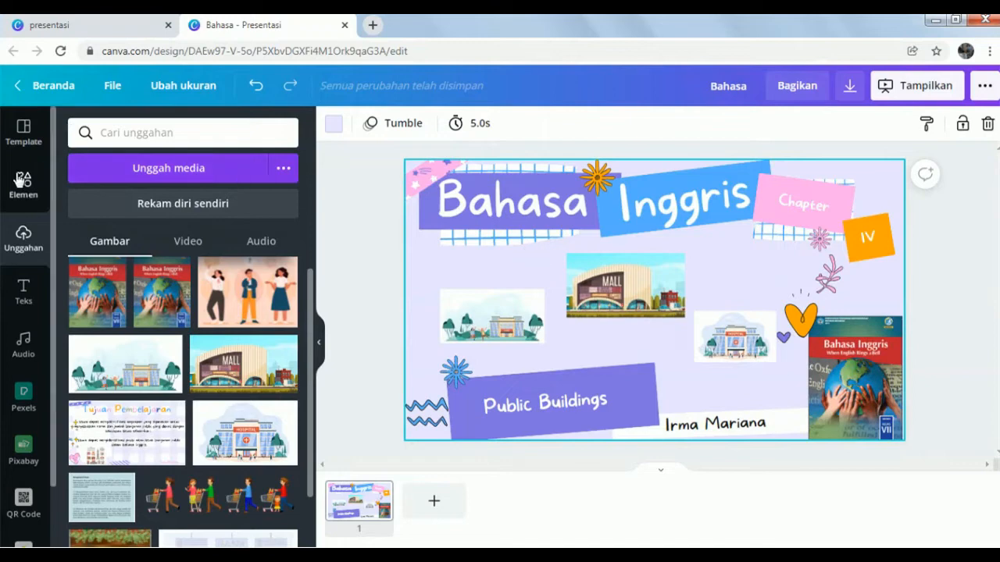
pyautogui.click(144, 134)
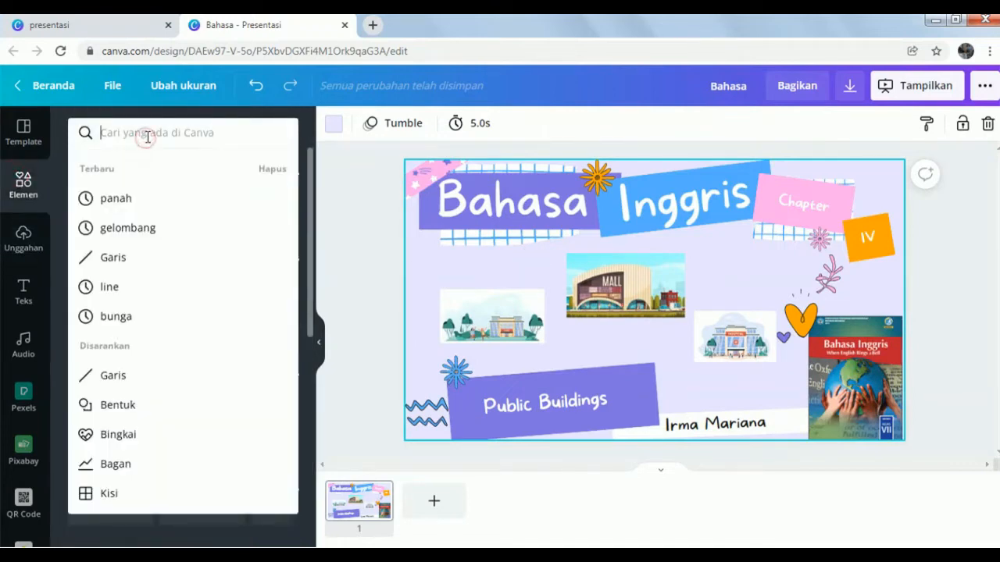
pyautogui.write('panah')
pyautogui.press('Return')
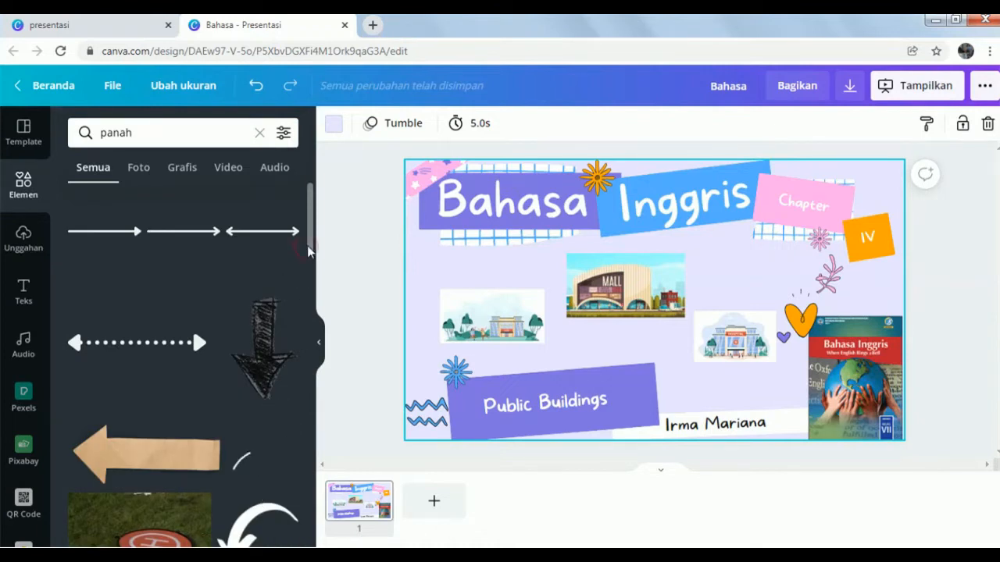
pyautogui.moveTo(309, 248); pyautogui.dragTo(305, 287)
pyautogui.click(253, 301)
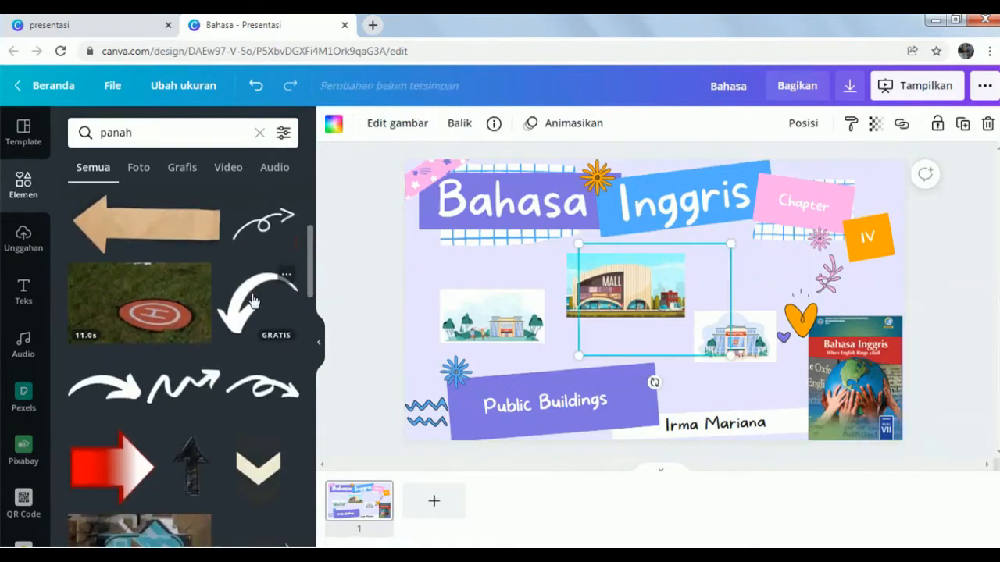
pyautogui.moveTo(704, 257); pyautogui.dragTo(673, 287)
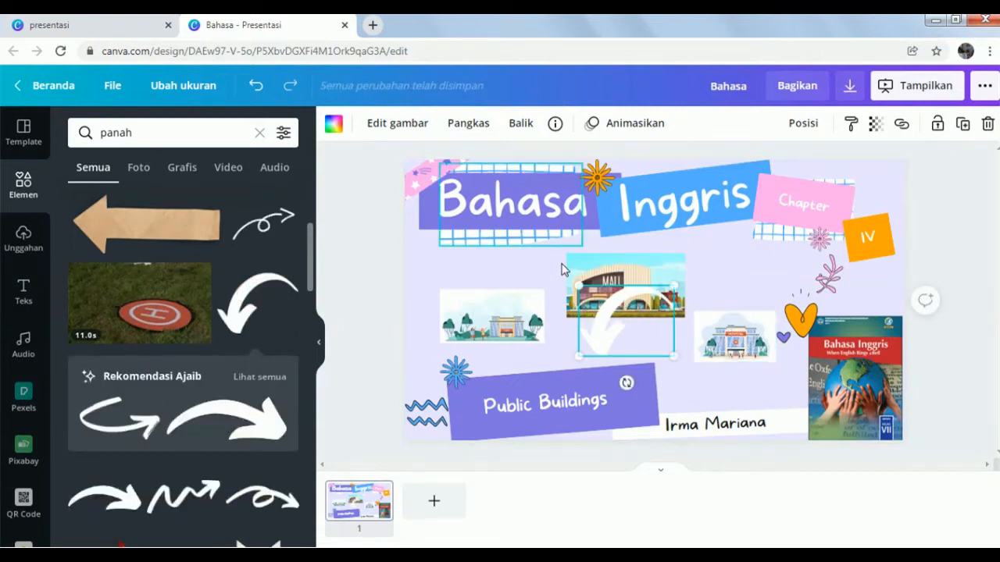
# Recolor the curved arrow with the standard bright red.
pyautogui.click(333, 125)
pyautogui.moveTo(312, 376); pyautogui.dragTo(305, 453)
pyautogui.click(80, 472)
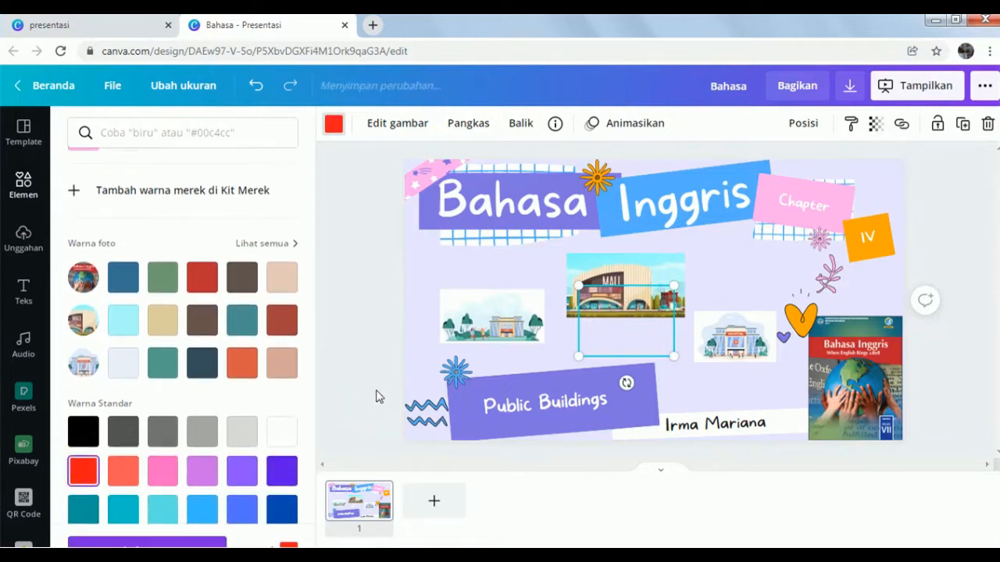
# Rotate and shrink the red arrow to point up at the mall picture, and place a copy below the hospital picture.
pyautogui.moveTo(627, 382); pyautogui.dragTo(621, 300)
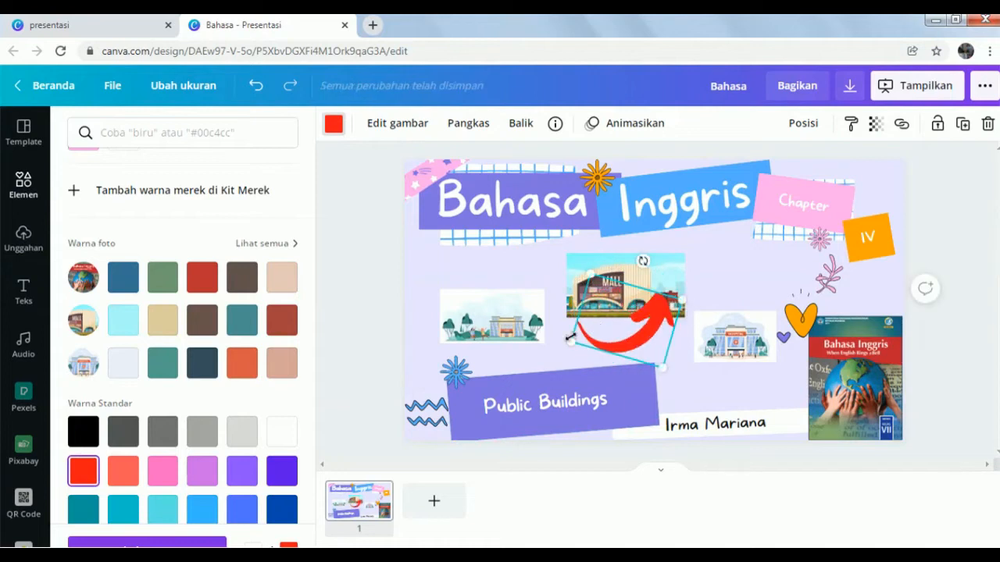
pyautogui.moveTo(564, 344); pyautogui.dragTo(730, 388)
pyautogui.hotkey('ctrl', 'd')
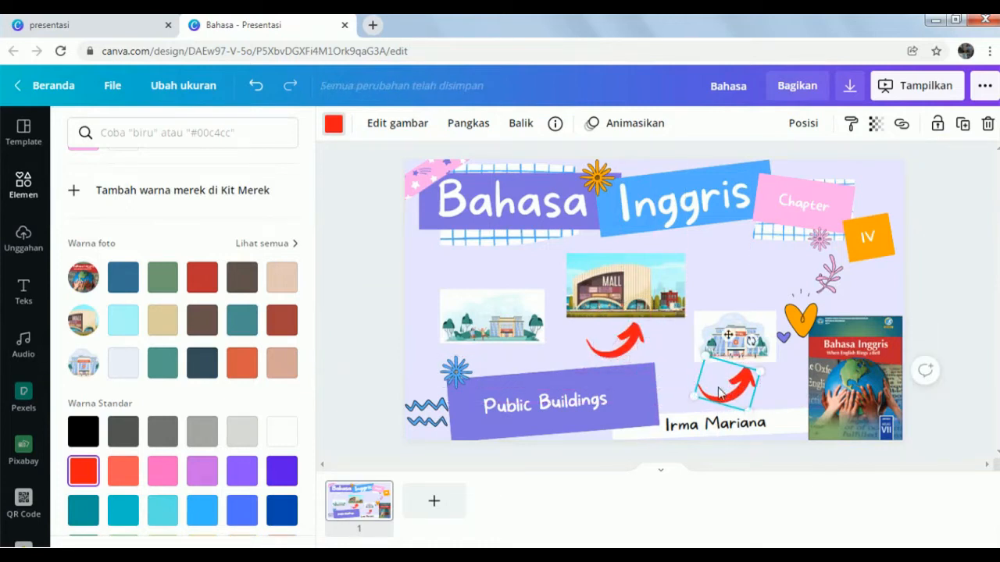
# Duplicate the red arrow under the mall, move the copy above the school picture, and rotate it to point down at the school.
pyautogui.click(617, 340)
pyautogui.hotkey('ctrl', 'd')
pyautogui.moveTo(617, 344); pyautogui.dragTo(485, 282)
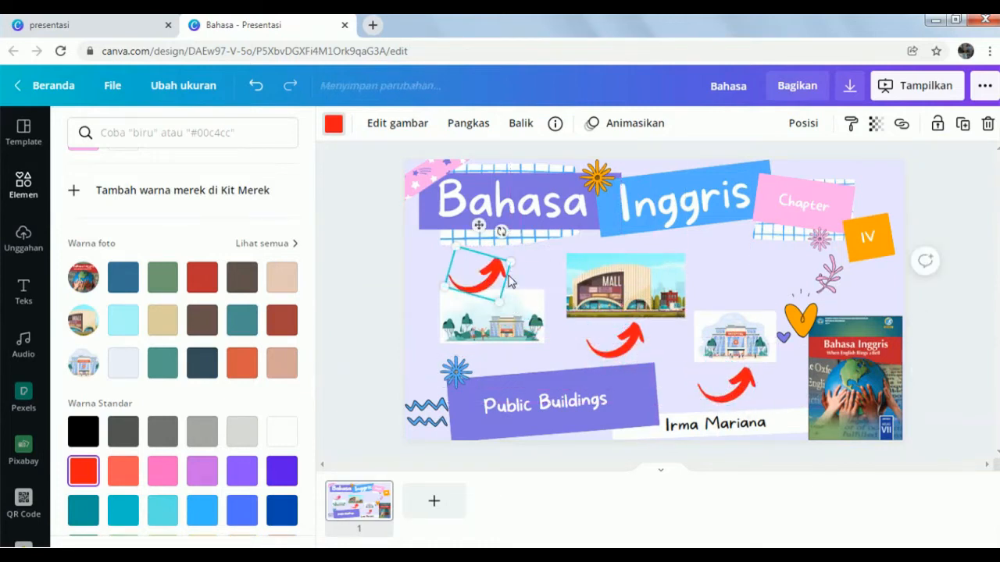
pyautogui.moveTo(501, 232); pyautogui.dragTo(470, 321)
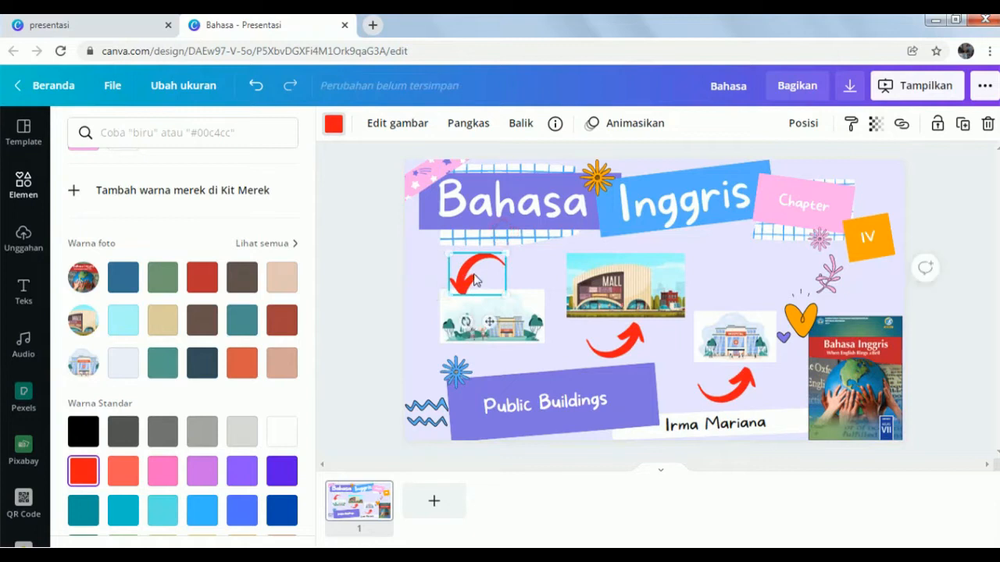
pyautogui.moveTo(479, 275); pyautogui.dragTo(512, 265)
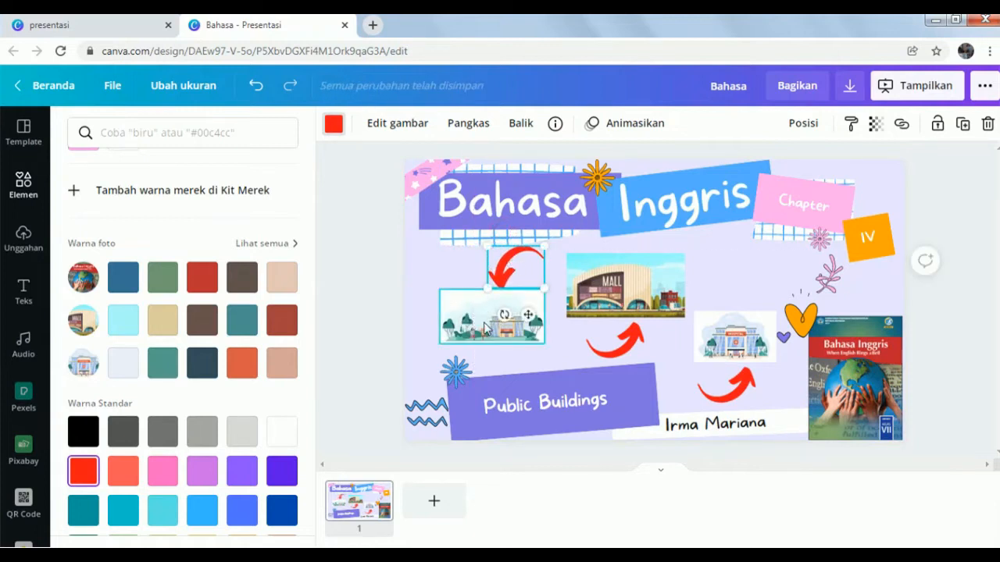
# Move the school picture slightly lower to leave a gap beneath its red arrow.
pyautogui.click(492, 317)
pyautogui.moveTo(494, 322); pyautogui.dragTo(495, 331)
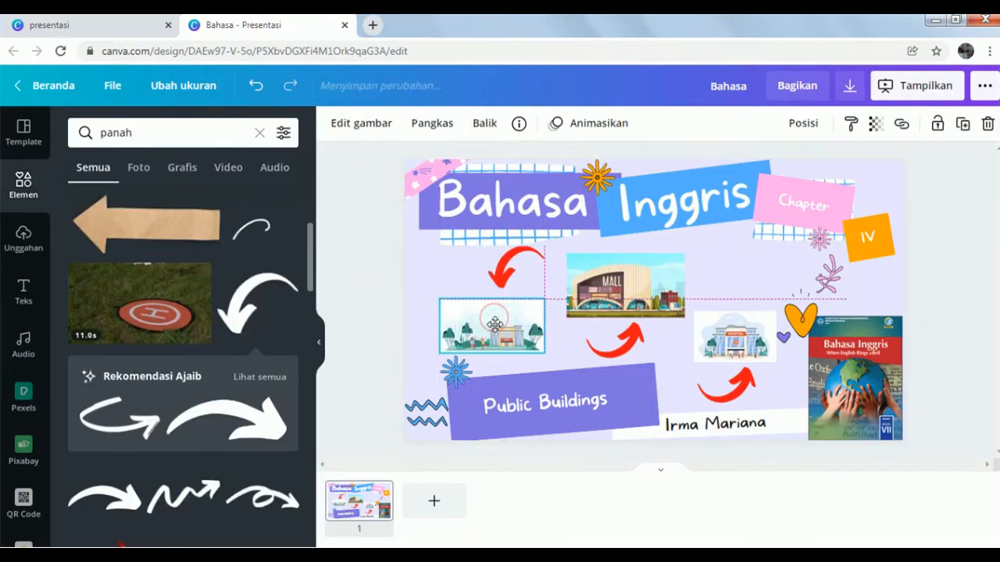
pyautogui.click(720, 278)
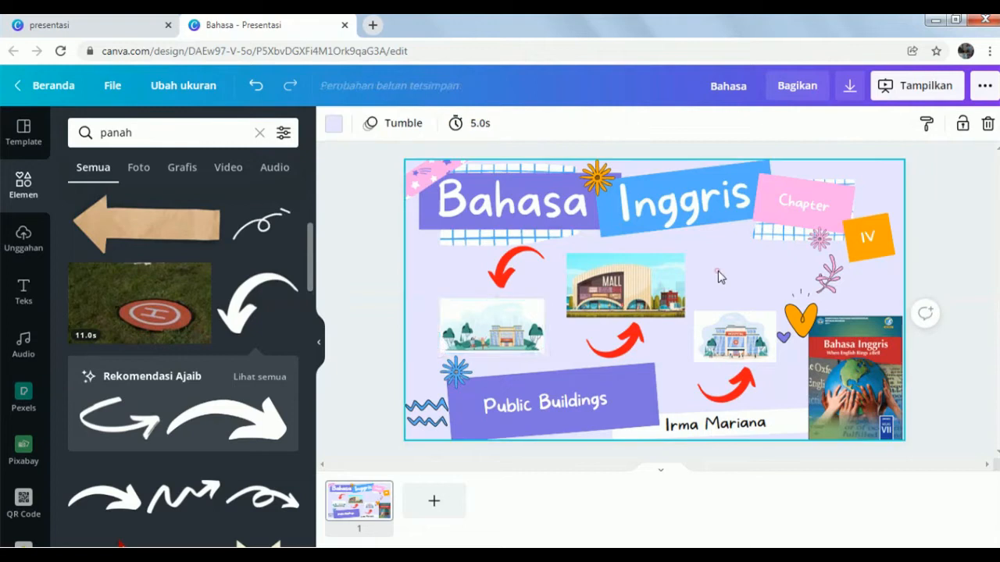
# Apply the Tumble photo animation to the school, mall, hospital and book cover pictures.
pyautogui.click(513, 331)
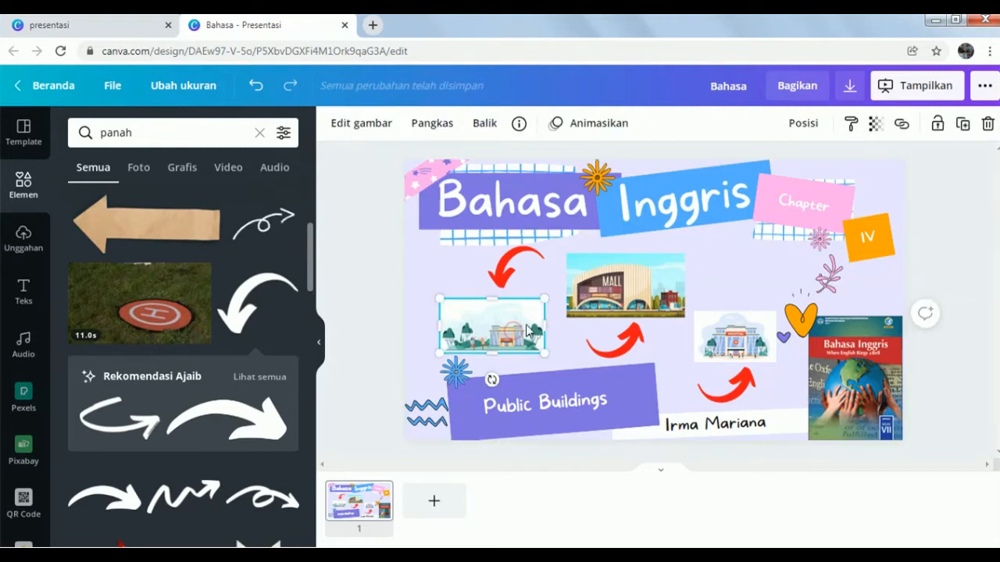
pyautogui.click(601, 125)
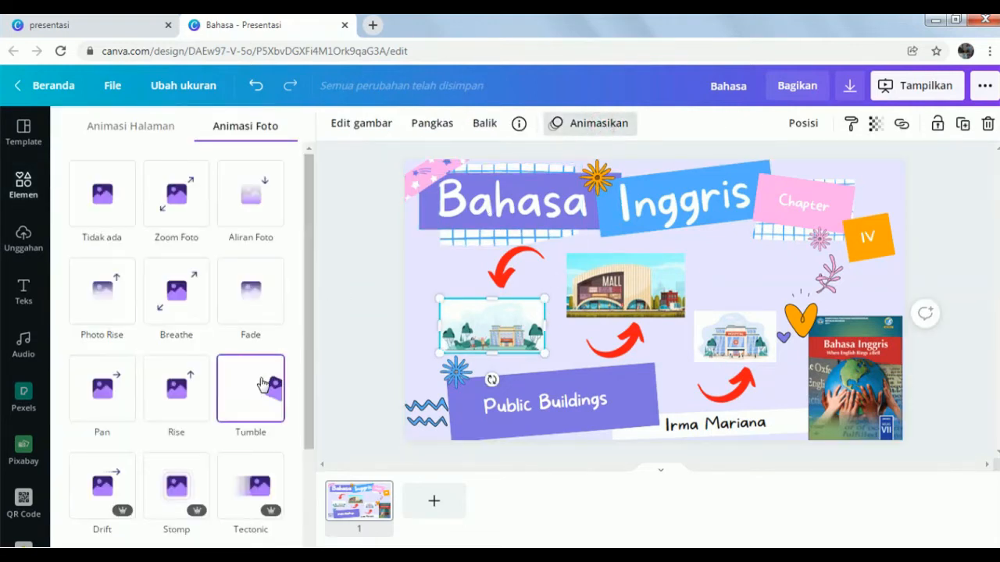
pyautogui.click(262, 383)
pyautogui.click(258, 388)
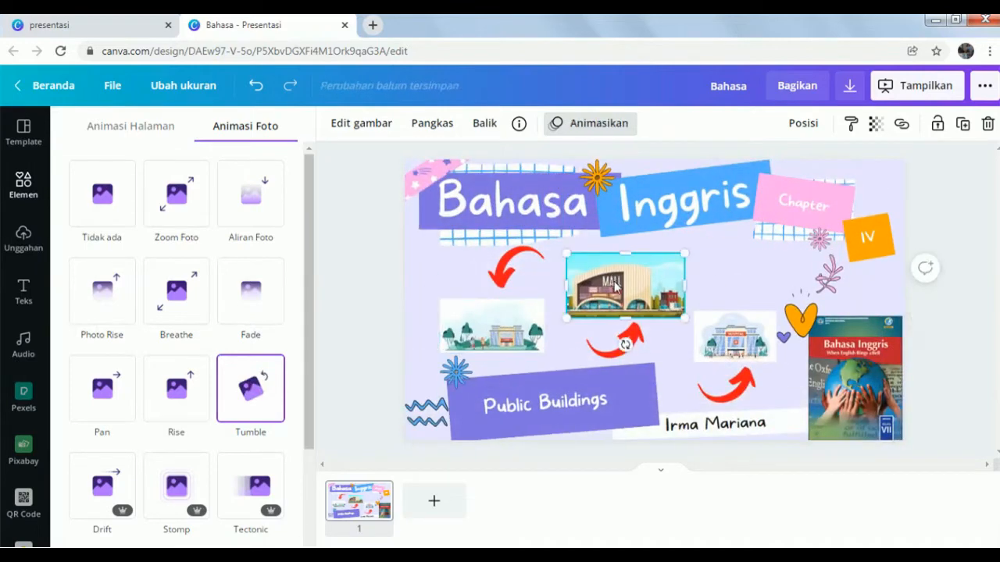
pyautogui.click(254, 394)
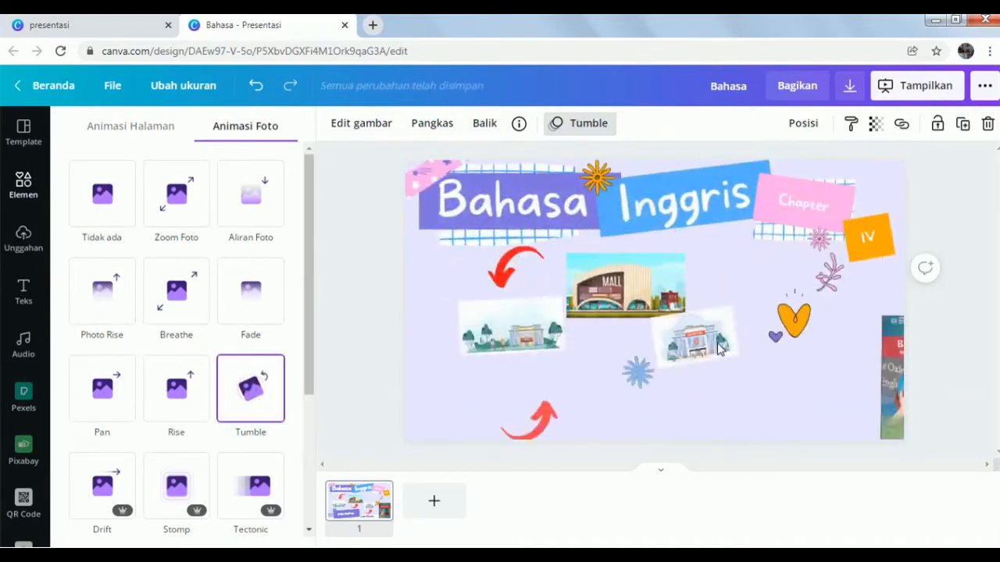
pyautogui.click(718, 344)
pyautogui.click(261, 396)
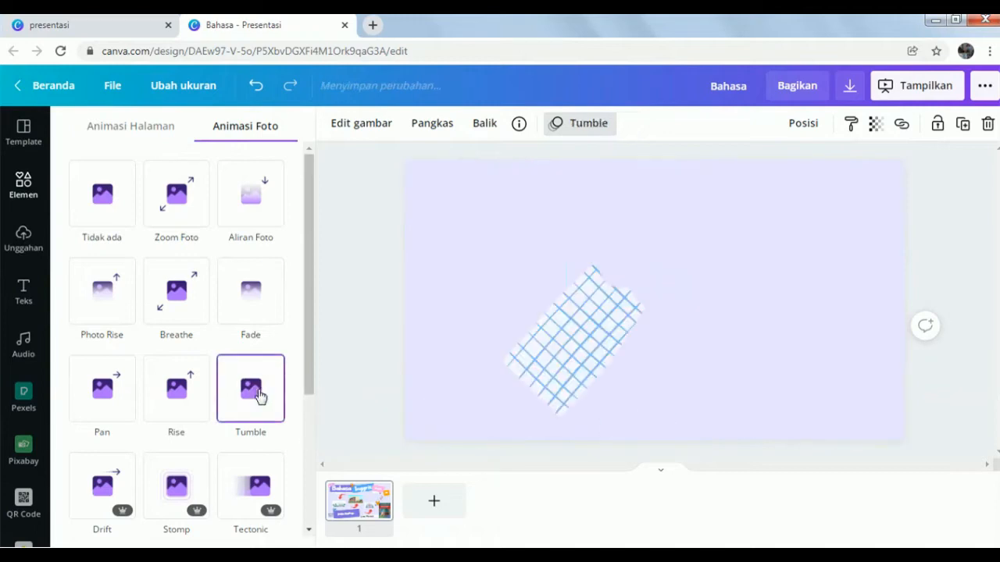
pyautogui.click(854, 391)
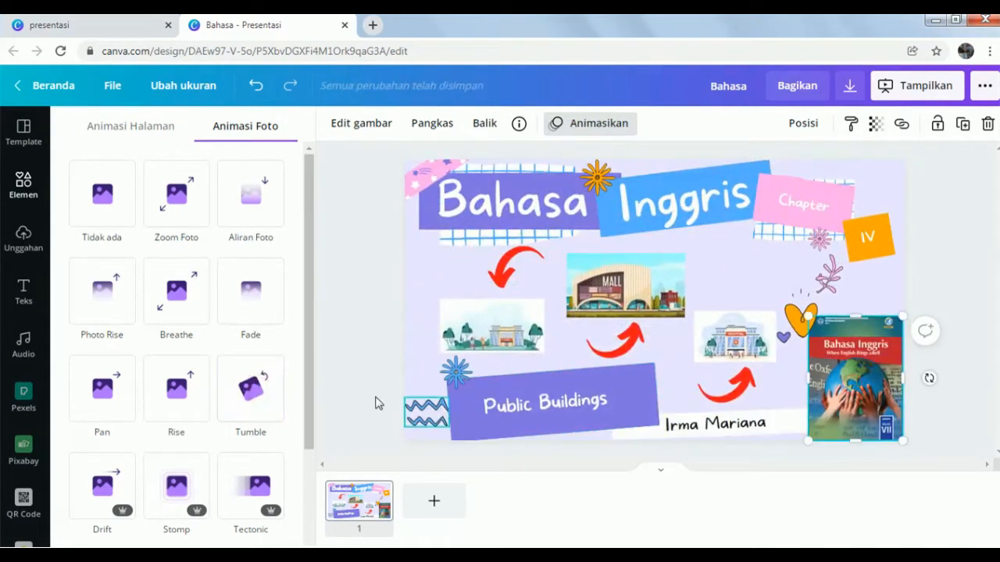
pyautogui.click(266, 396)
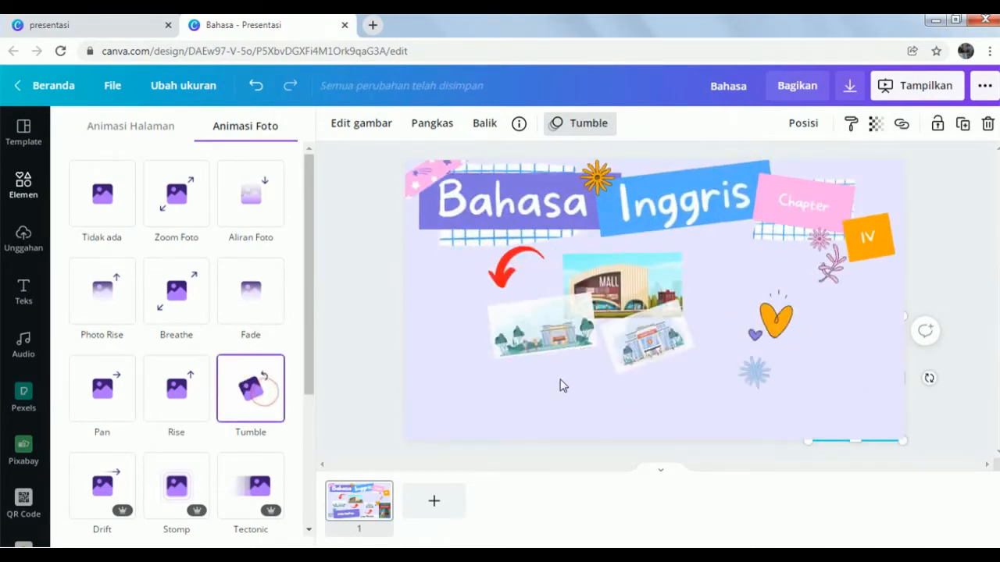
# Apply the Tumble element animation to all three red arrows and preview the cover slide in full screen.
pyautogui.click(516, 267)
pyautogui.click(252, 311)
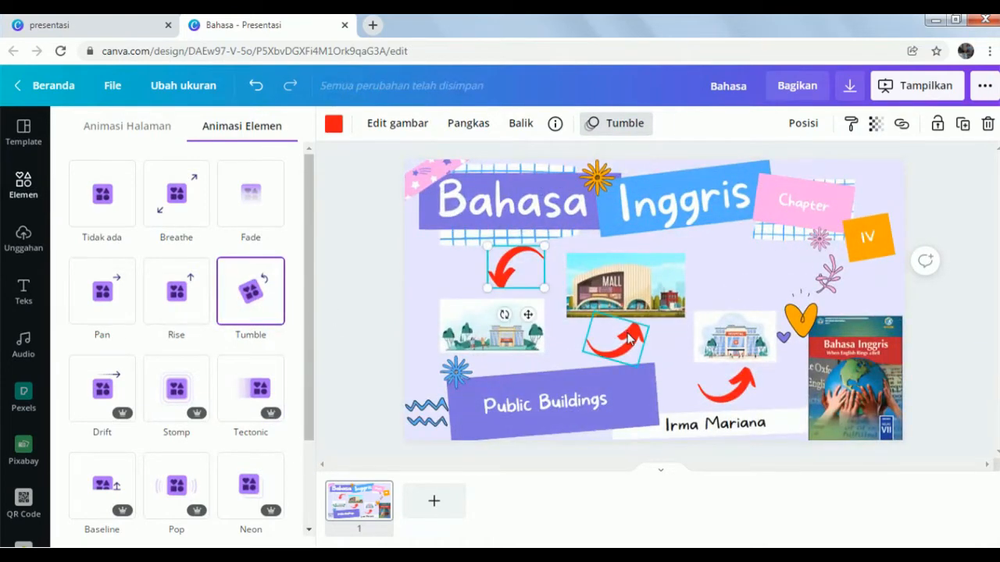
pyautogui.click(629, 336)
pyautogui.click(246, 313)
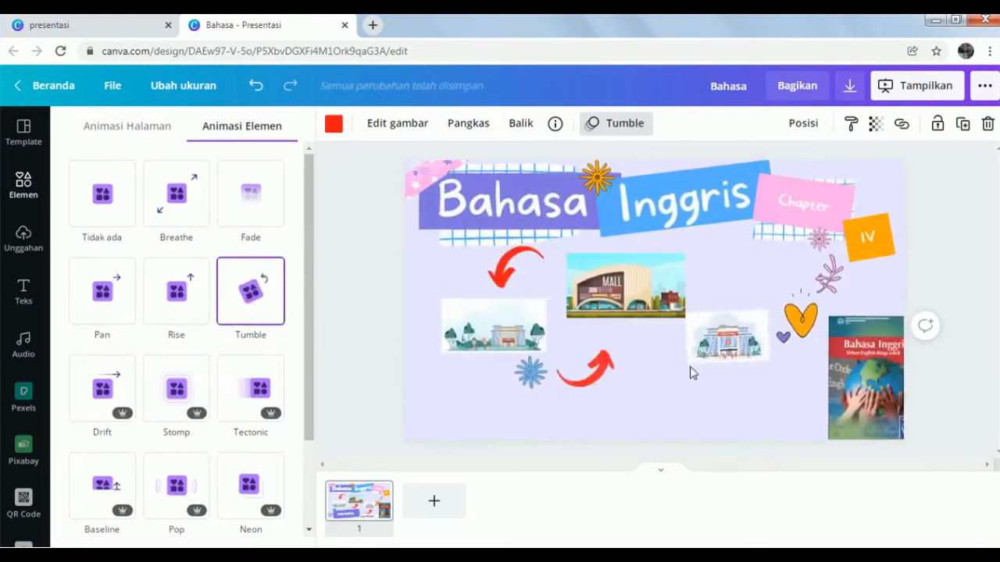
pyautogui.click(281, 318)
pyautogui.click(244, 307)
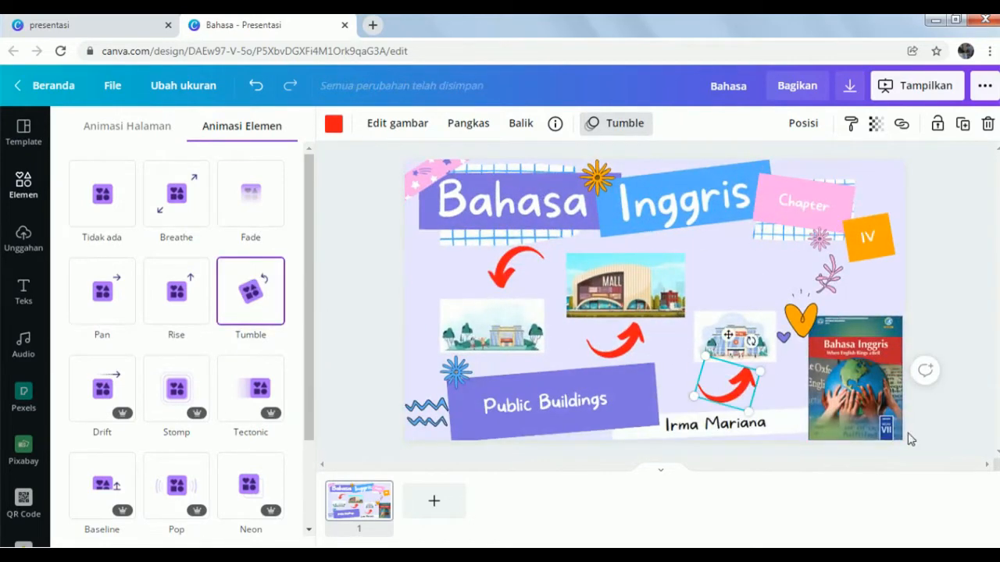
pyautogui.click(385, 270)
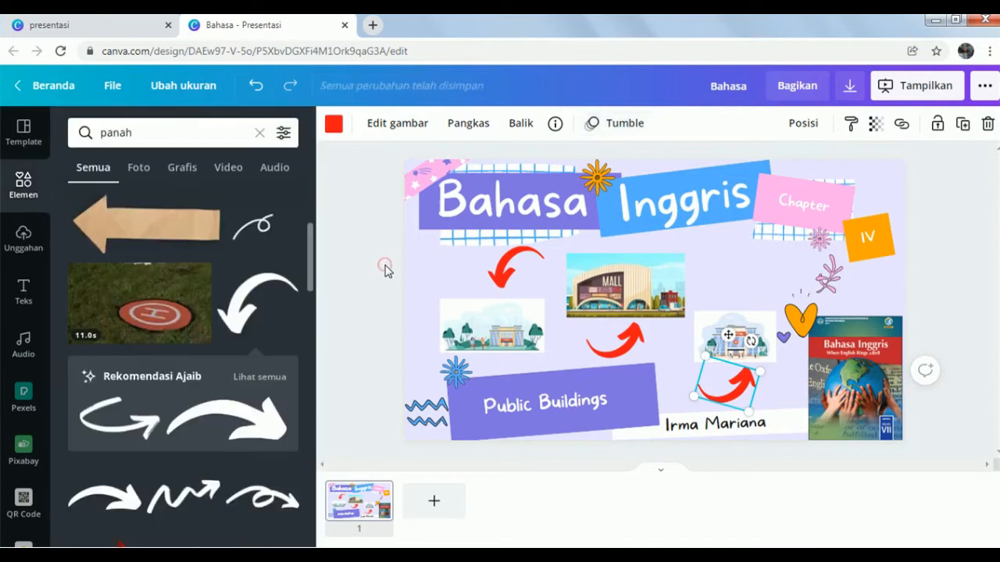
pyautogui.click(949, 545)
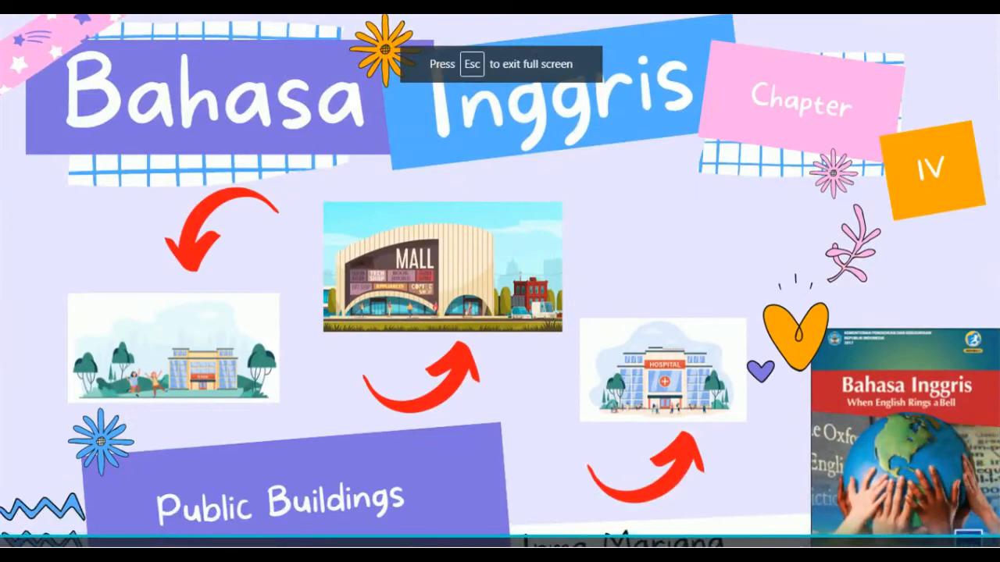
pyautogui.press('Escape')
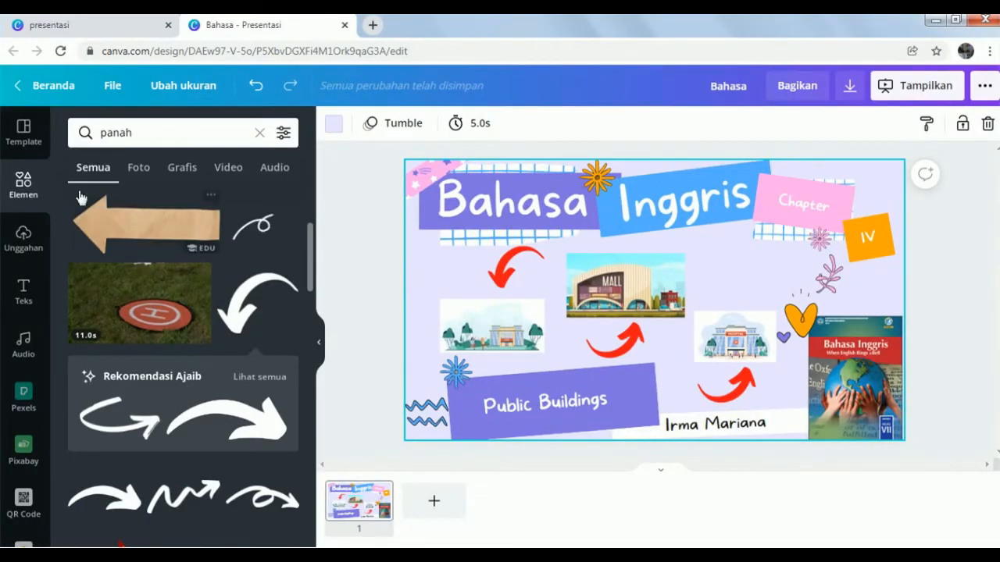
# Add a second page and apply the template's "House Rules" layout to it.
pyautogui.click(24, 138)
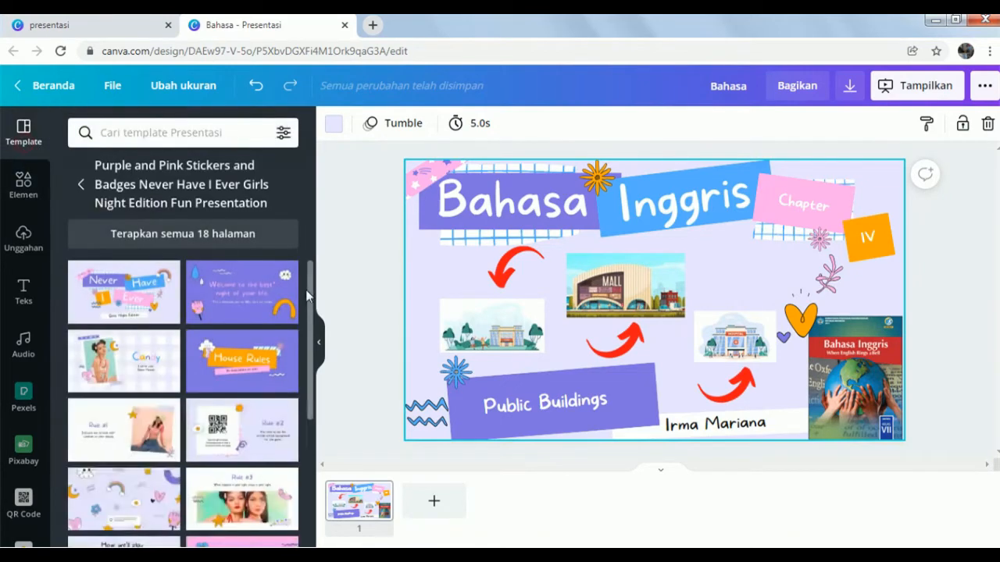
pyautogui.click(435, 502)
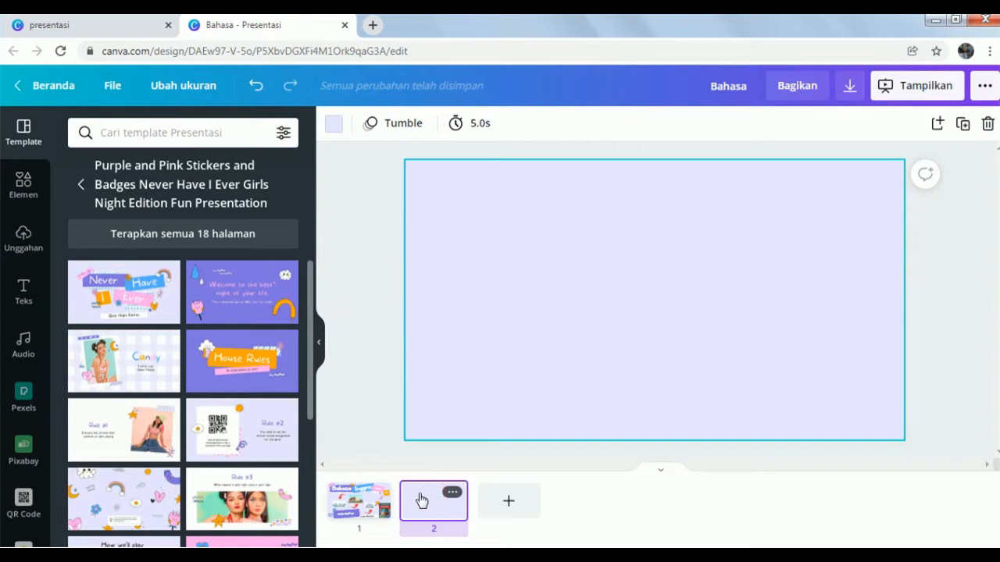
pyautogui.click(192, 344)
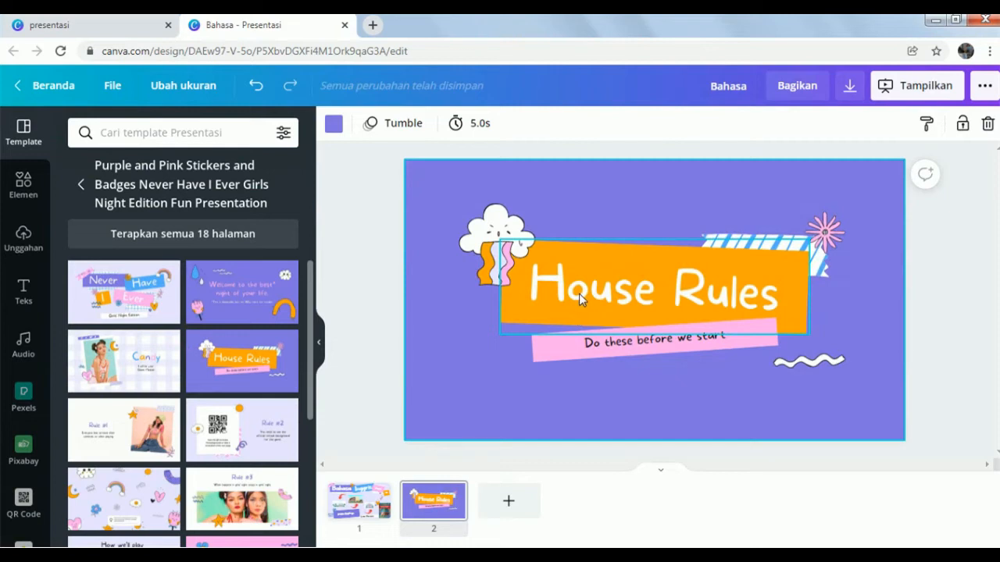
# Move the cloud sticker into the slide's upper-left corner and rotate it so the rainbow runs off the corner.
pyautogui.click(469, 220)
pyautogui.moveTo(469, 220); pyautogui.dragTo(417, 175)
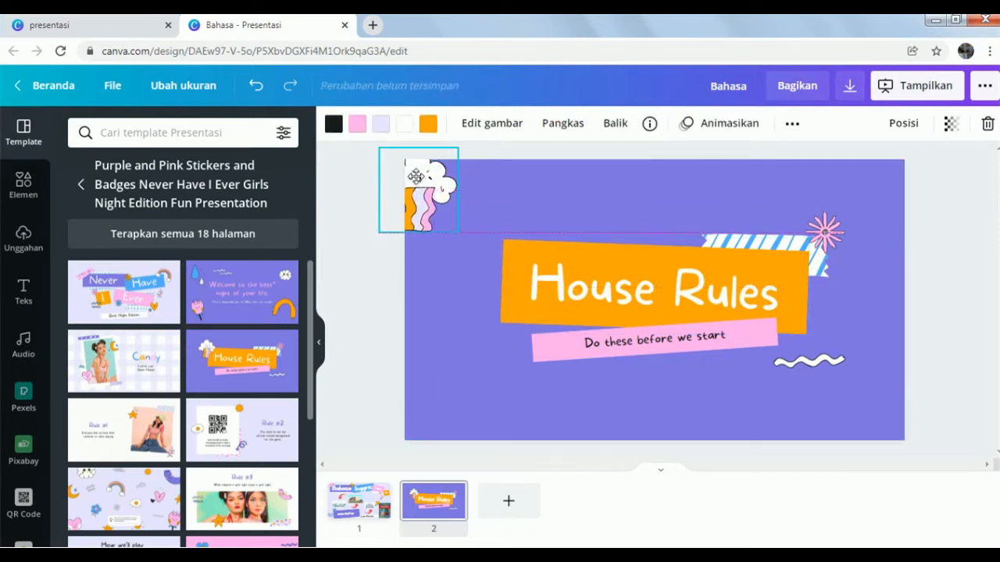
pyautogui.moveTo(419, 260); pyautogui.dragTo(368, 234)
pyautogui.moveTo(421, 192); pyautogui.dragTo(440, 182)
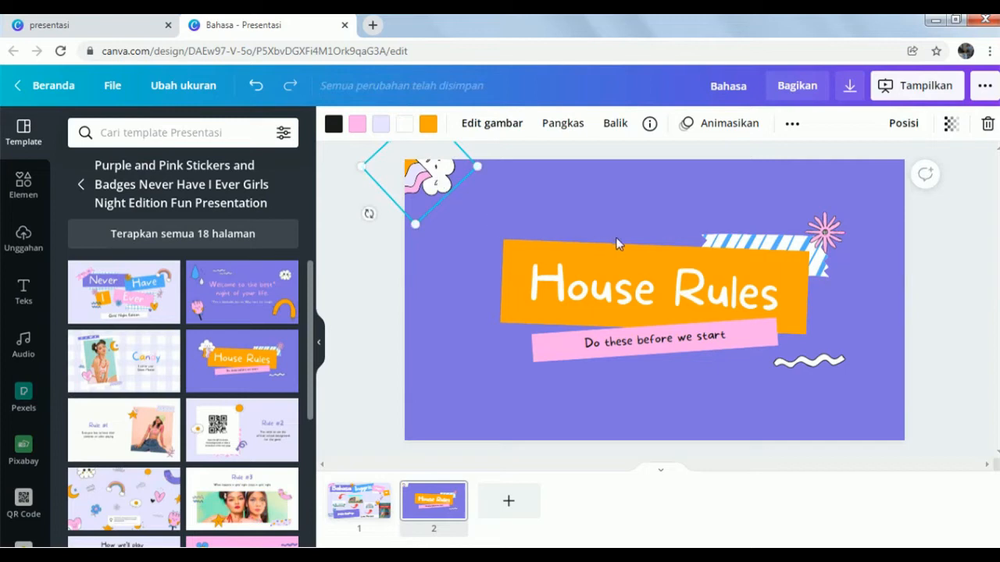
# Move the orange title banner to the slide's upper left and replace its text with "Can you mention some public places that you know?".
pyautogui.moveTo(631, 257); pyautogui.dragTo(558, 171)
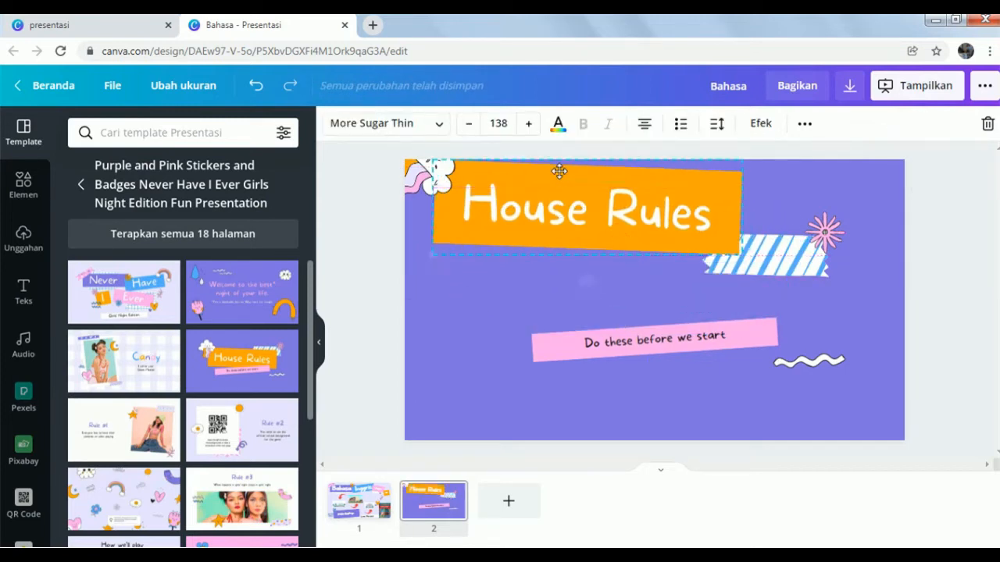
pyautogui.doubleClick(504, 211)
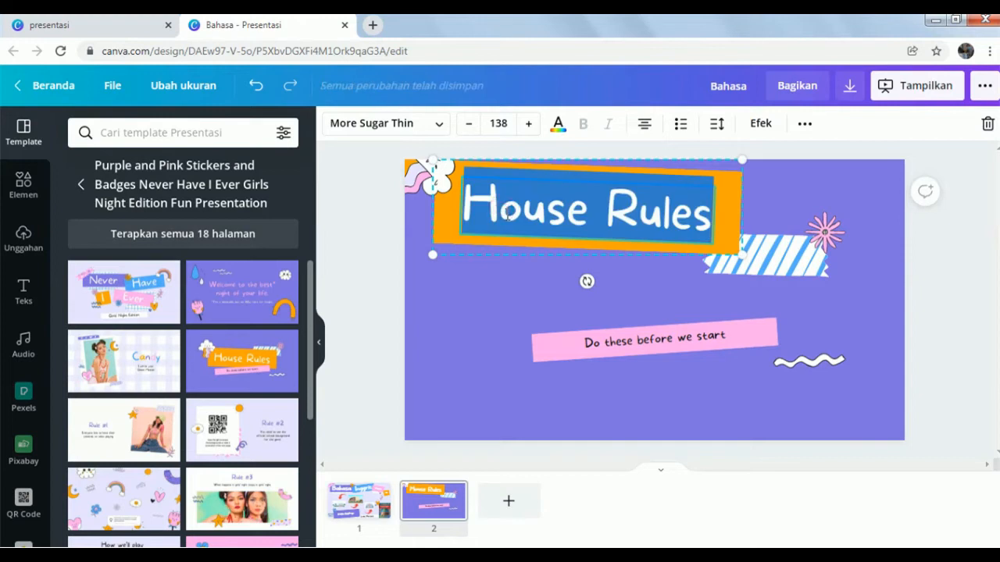
pyautogui.write('Can you')
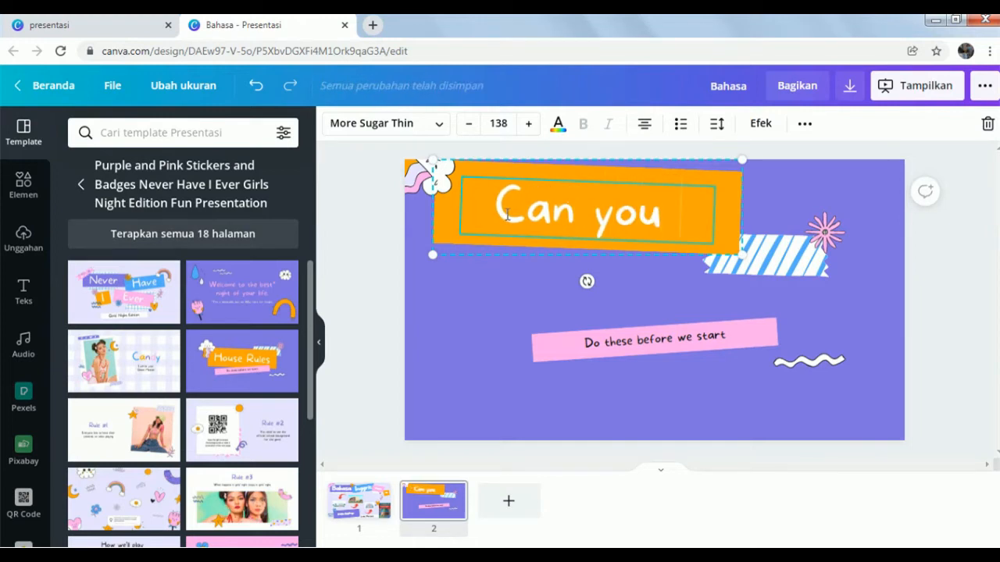
pyautogui.write(' mention s')
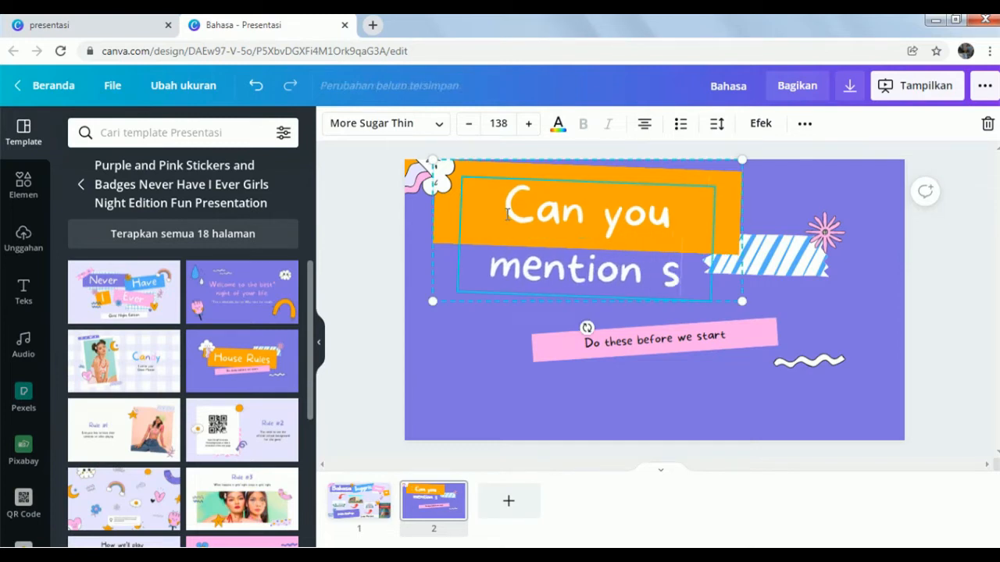
pyautogui.write('ome publi')
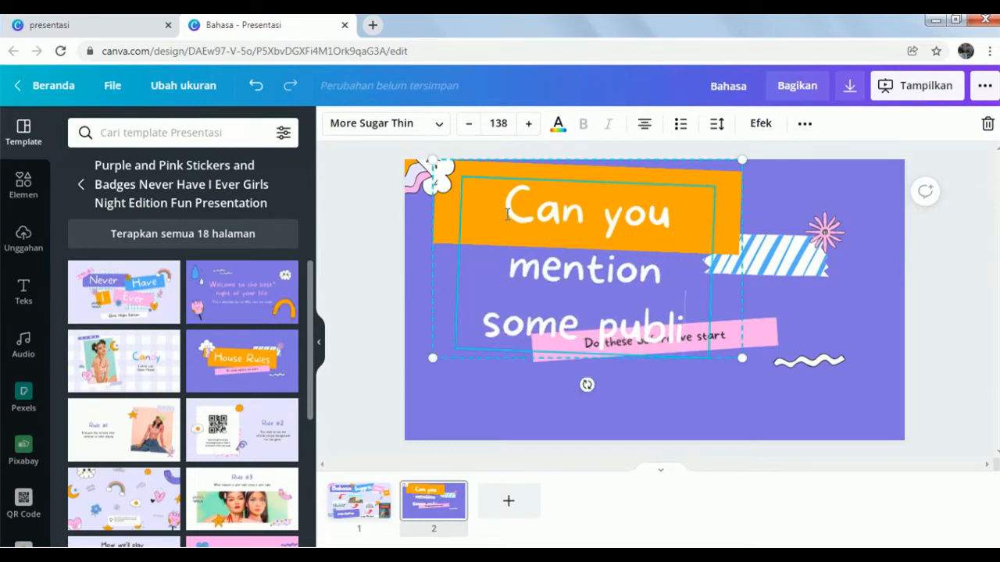
pyautogui.write('c')
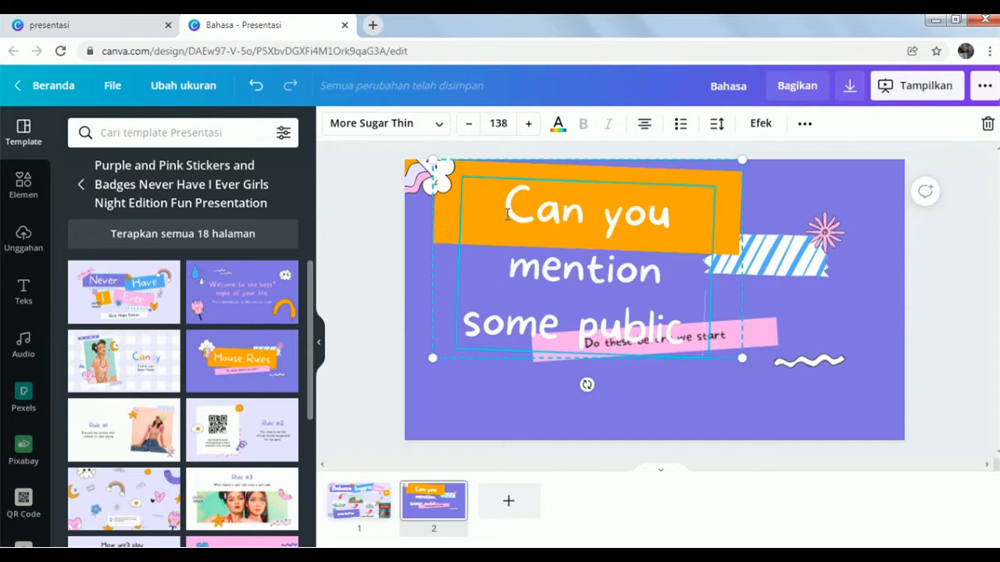
pyautogui.press('BackSpace')
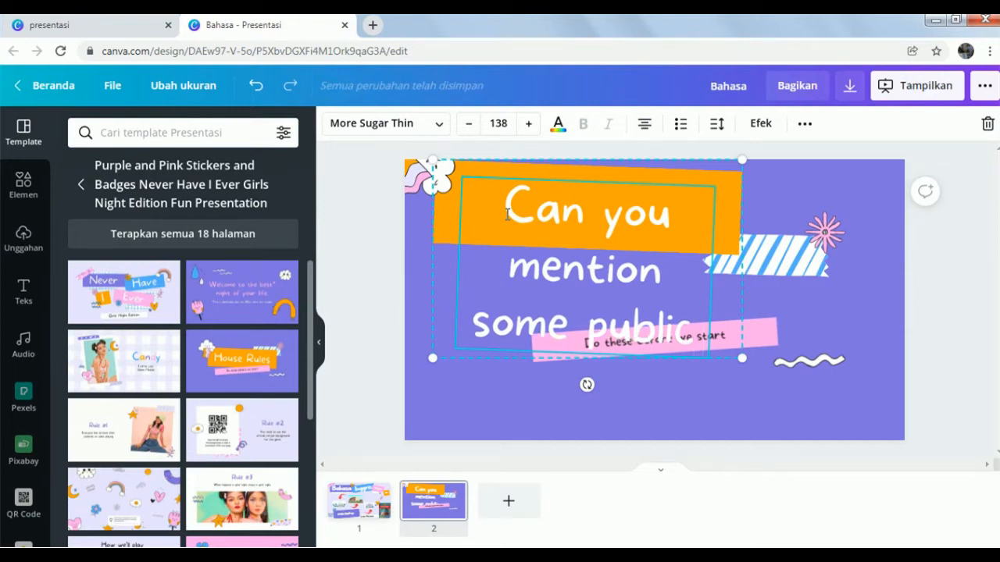
pyautogui.press('Return')
pyautogui.write('places')
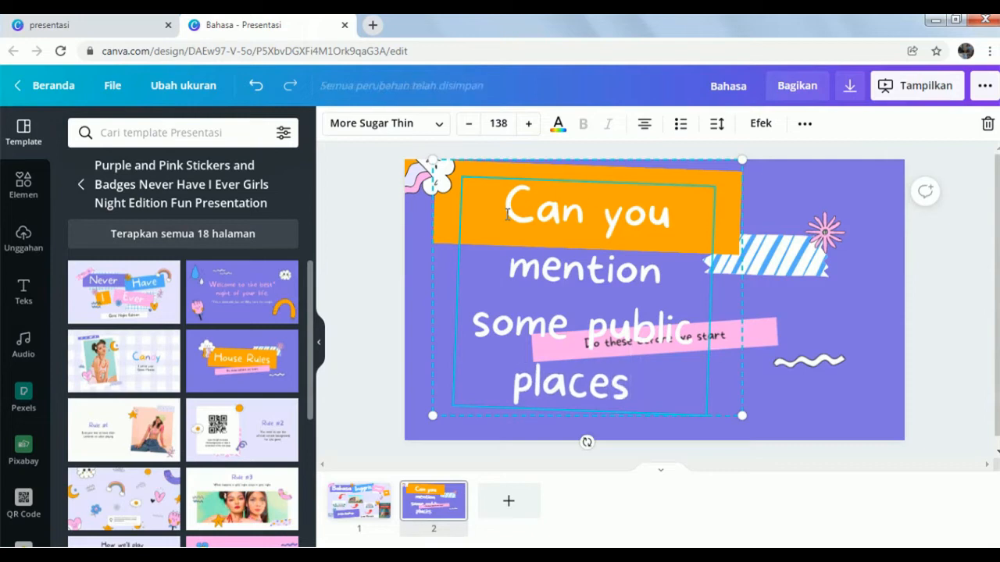
pyautogui.write(' that')
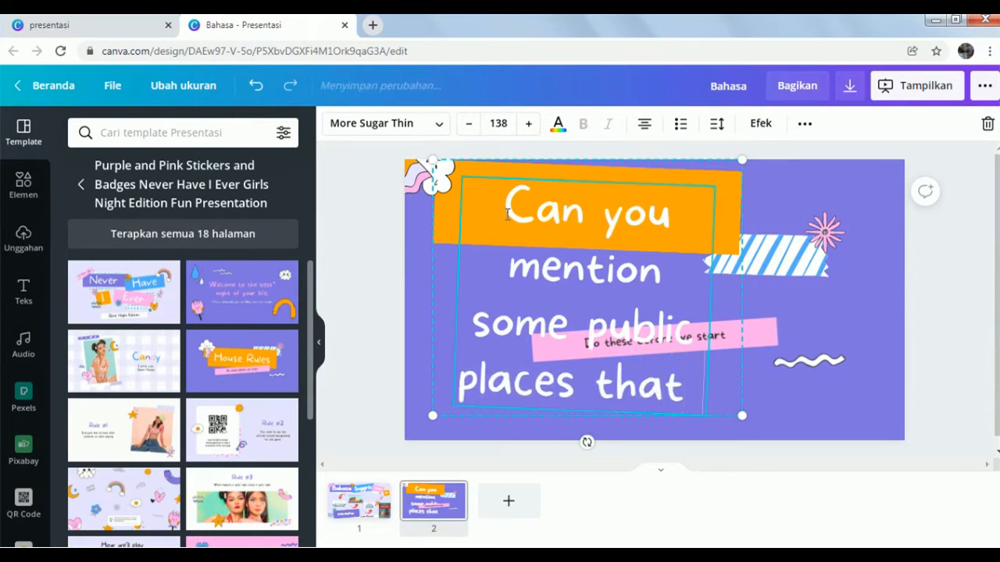
pyautogui.write(' you know?')
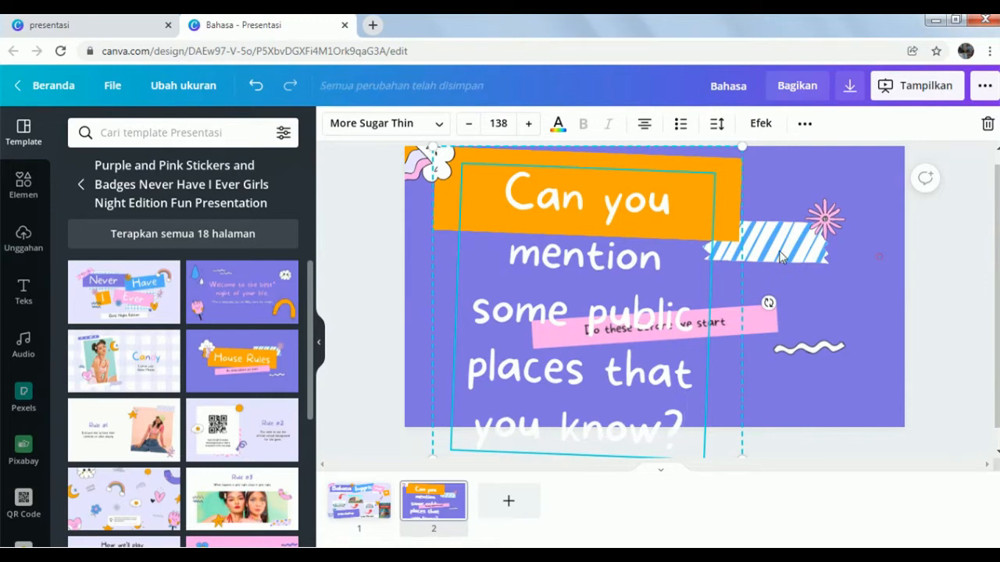
pyautogui.press('Escape')
# Set the question text to font size 50 and scale the orange banner down beside the cloud sticker.
pyautogui.click(523, 217)
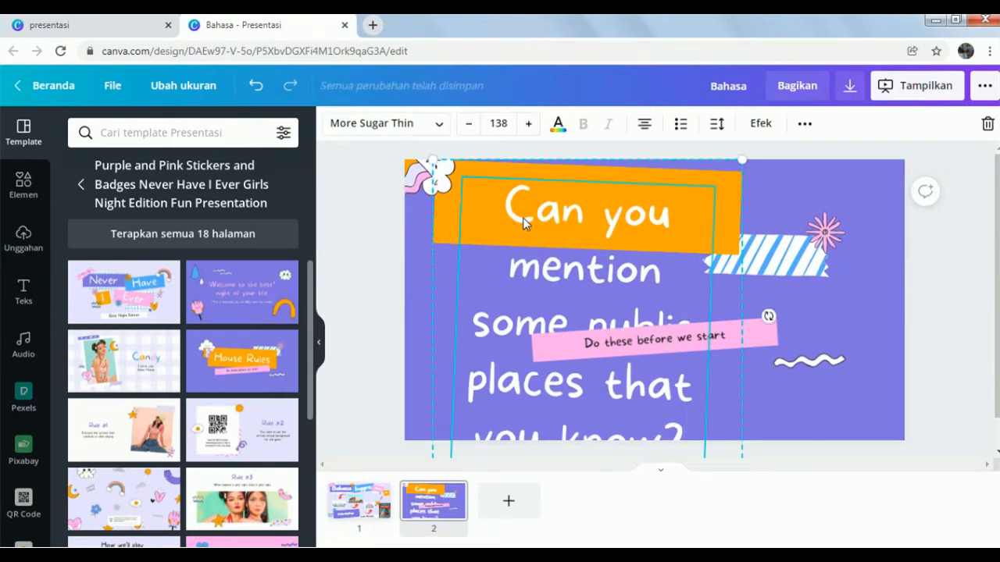
pyautogui.click(523, 217)
pyautogui.click(520, 215)
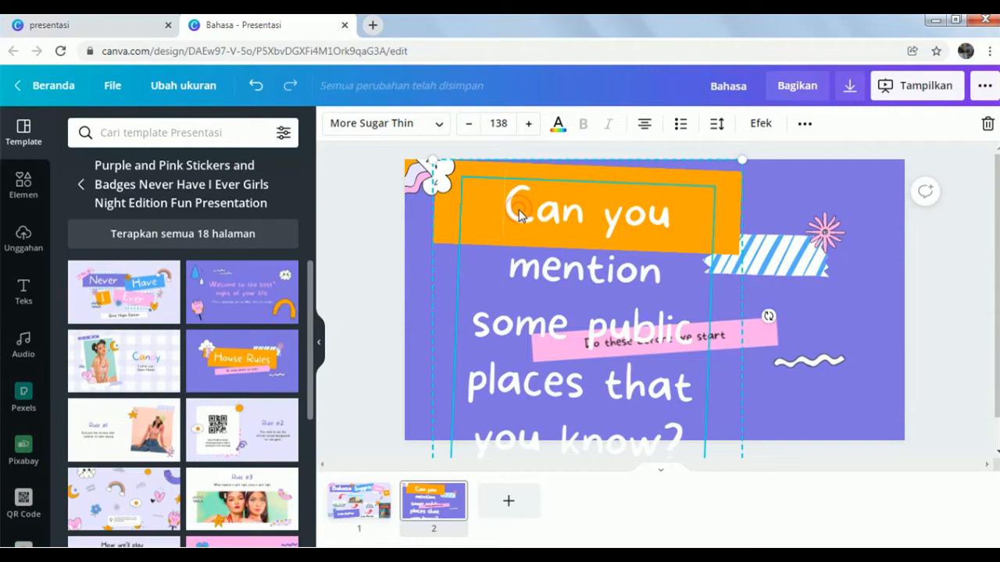
pyautogui.click(520, 211)
pyautogui.click(500, 123)
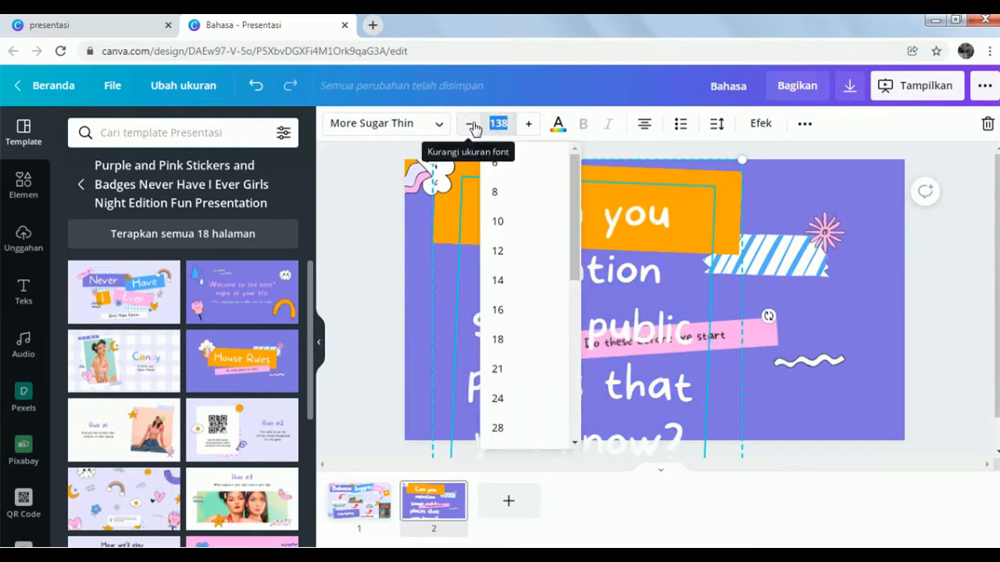
pyautogui.press('Return')
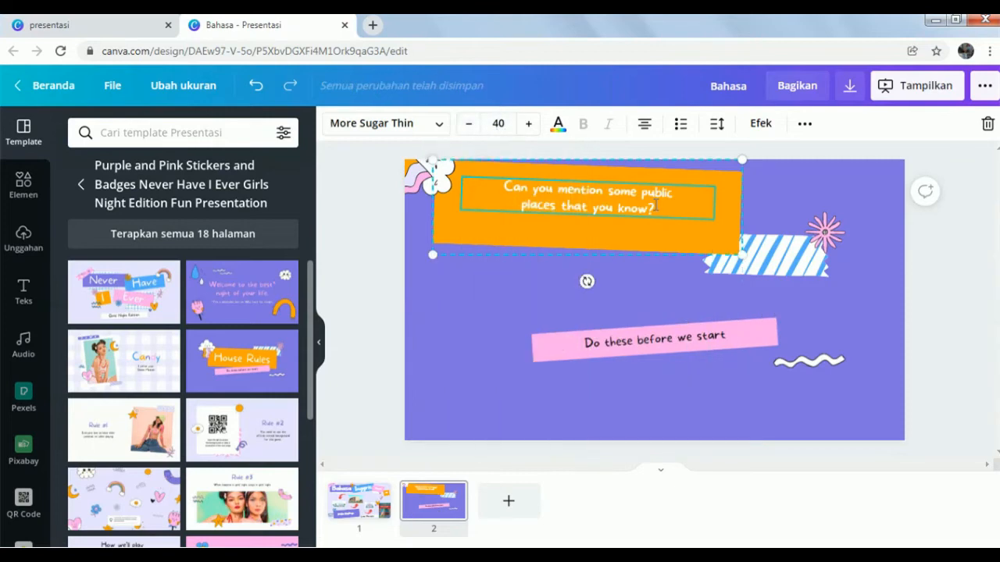
pyautogui.click(611, 217)
pyautogui.moveTo(609, 201)
pyautogui.mouseDown()
pyautogui.moveTo(626, 229)
pyautogui.moveTo(611, 205)
pyautogui.mouseUp()
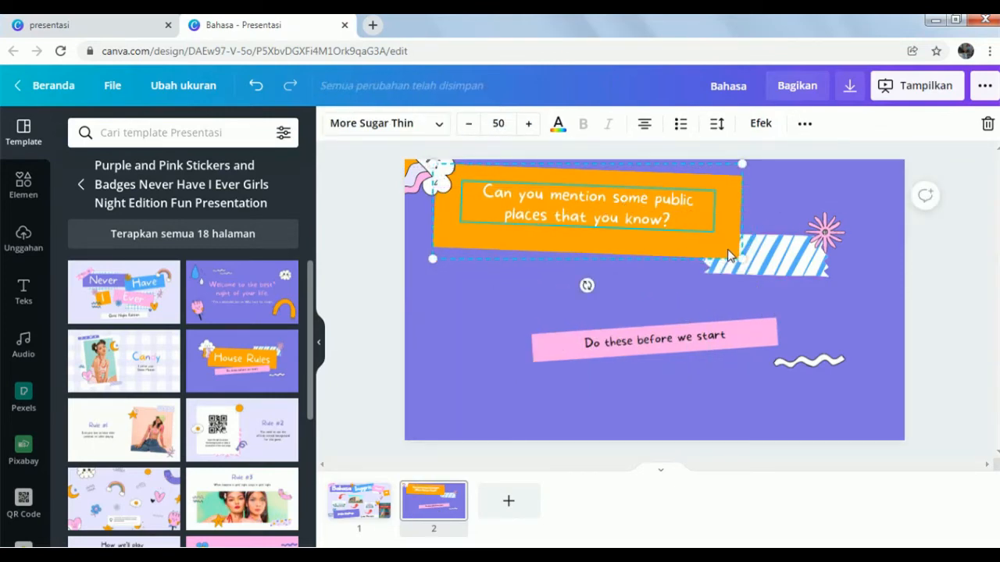
pyautogui.moveTo(739, 256); pyautogui.dragTo(654, 232)
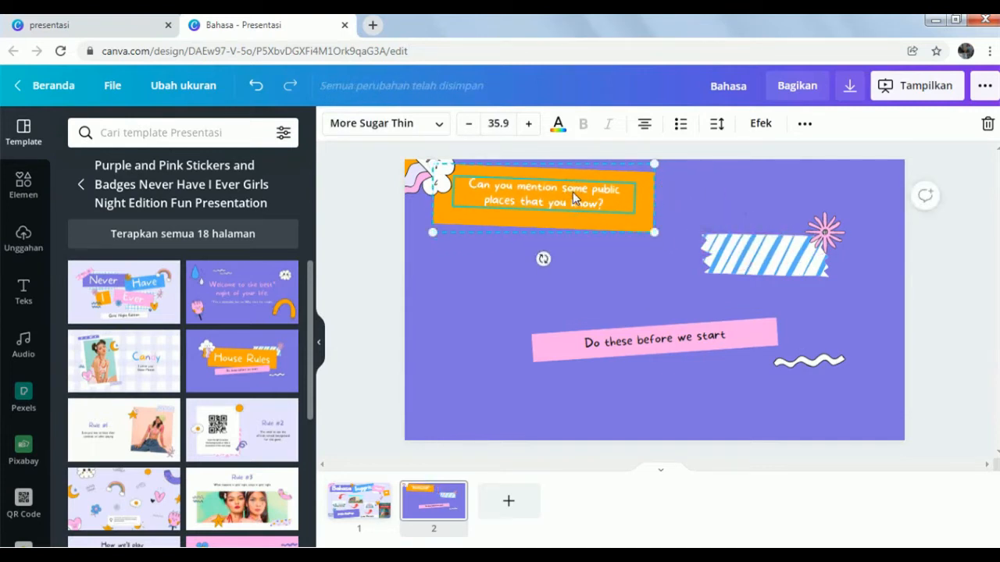
# Move the striped tape and pink flower together against the banner's right end, and delete the pink "Do these before we start" label.
pyautogui.click(790, 248)
pyautogui.keyDown('shift'); pyautogui.click(822, 236); pyautogui.keyUp('shift')
pyautogui.moveTo(783, 248); pyautogui.dragTo(693, 207)
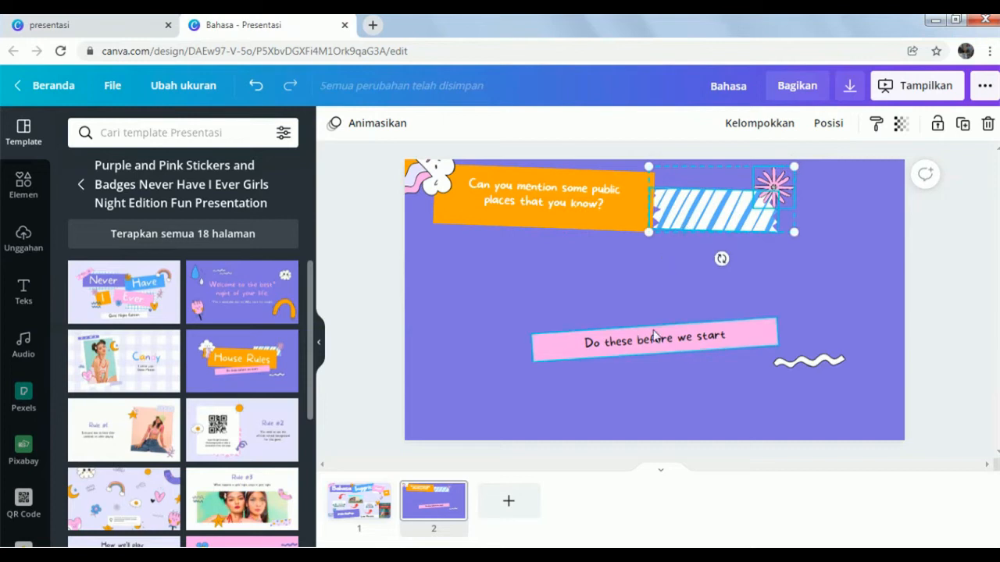
pyautogui.moveTo(618, 318); pyautogui.dragTo(638, 346)
pyautogui.press('Delete')
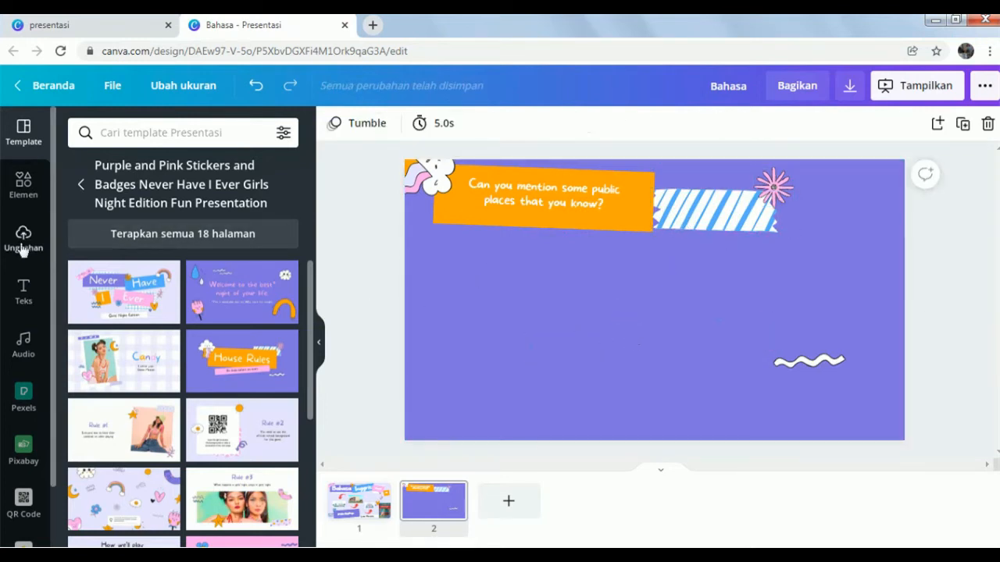
# Insert the uploaded picture of three puzzled people and shrink it to fit below the question banner.
pyautogui.click(23, 239)
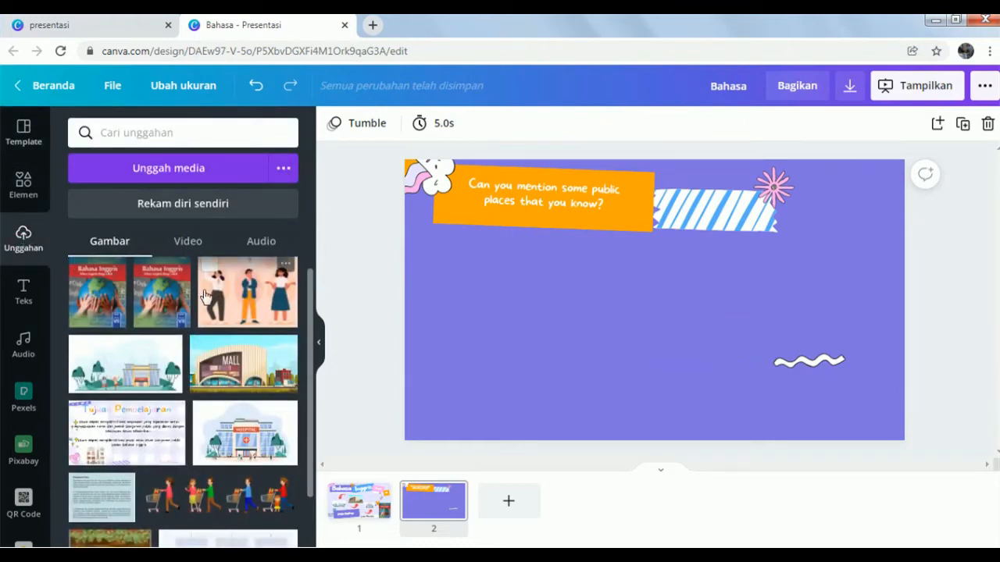
pyautogui.click(229, 295)
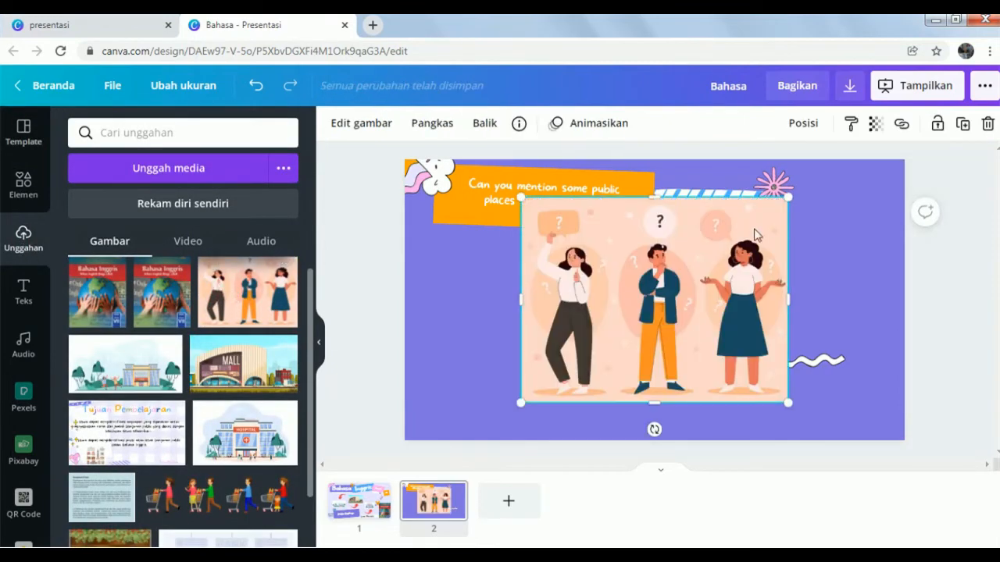
pyautogui.moveTo(789, 198); pyautogui.dragTo(715, 246)
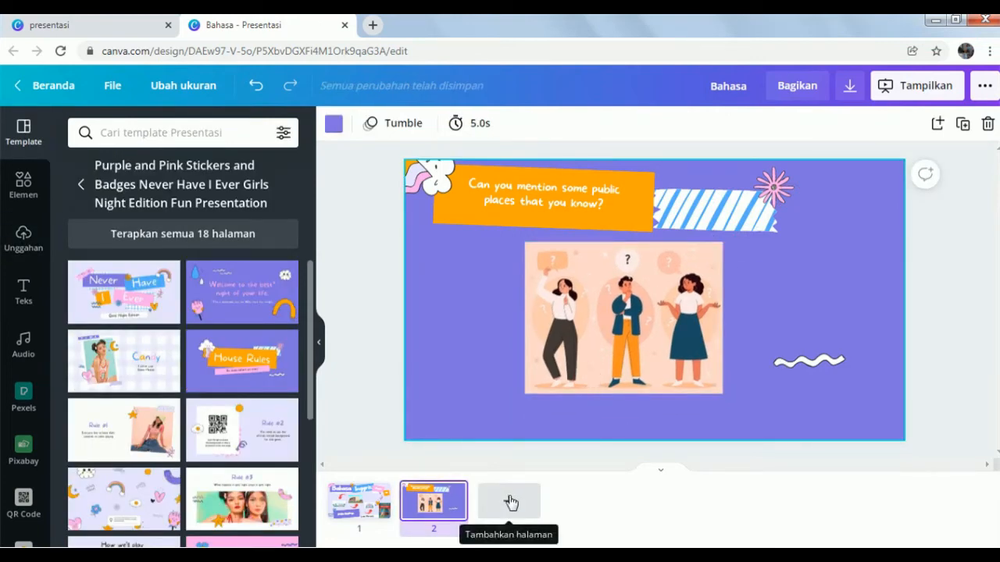
# Add a third page with the "Rule #1" layout minus its photo, and move the star sticker to the upper-left corner.
pyautogui.click(510, 502)
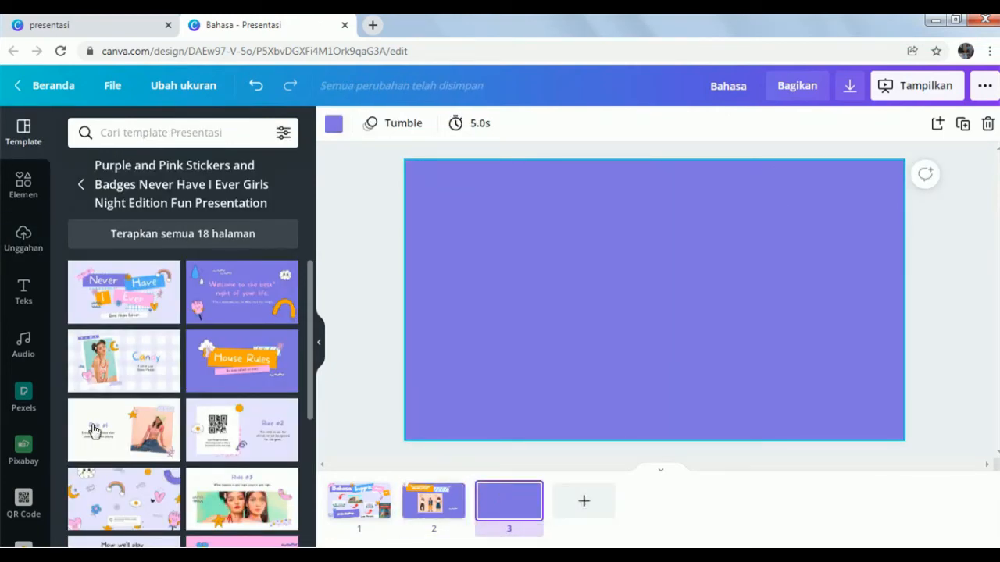
pyautogui.click(93, 430)
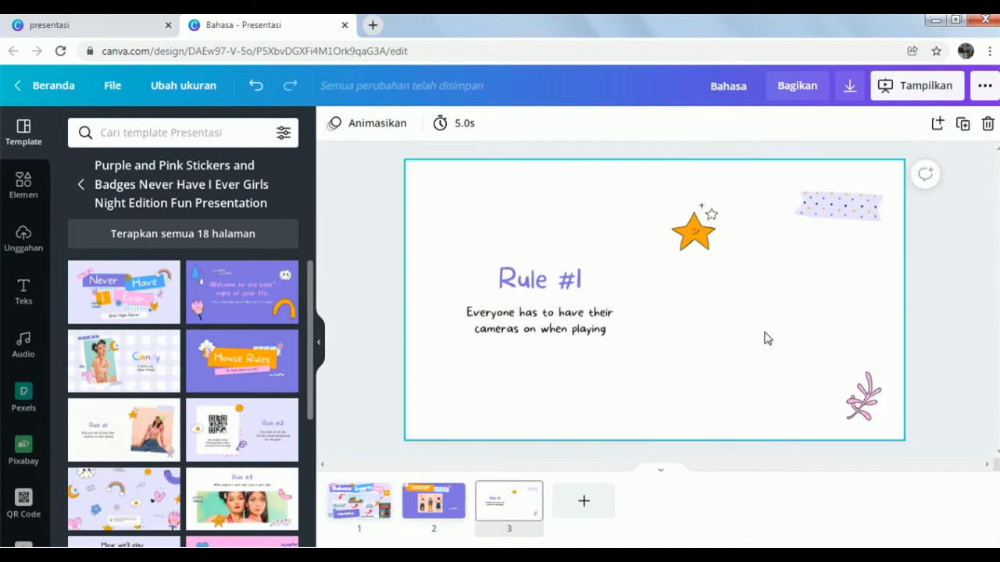
pyautogui.moveTo(694, 232); pyautogui.dragTo(422, 191)
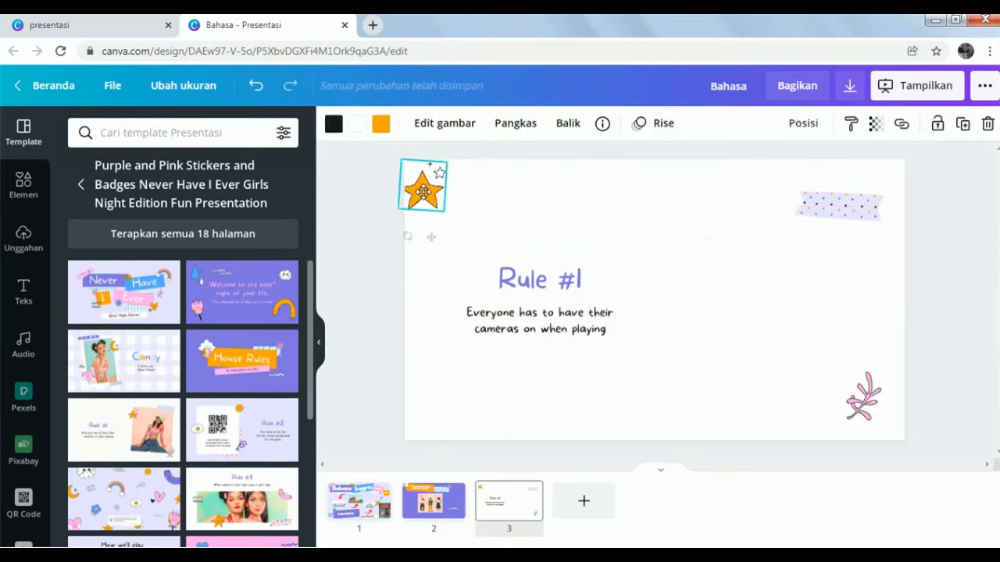
# Insert the uploaded bank counter picture, shrink it and place it to the right of the "Rule #1" text.
pyautogui.click(720, 275)
pyautogui.click(24, 243)
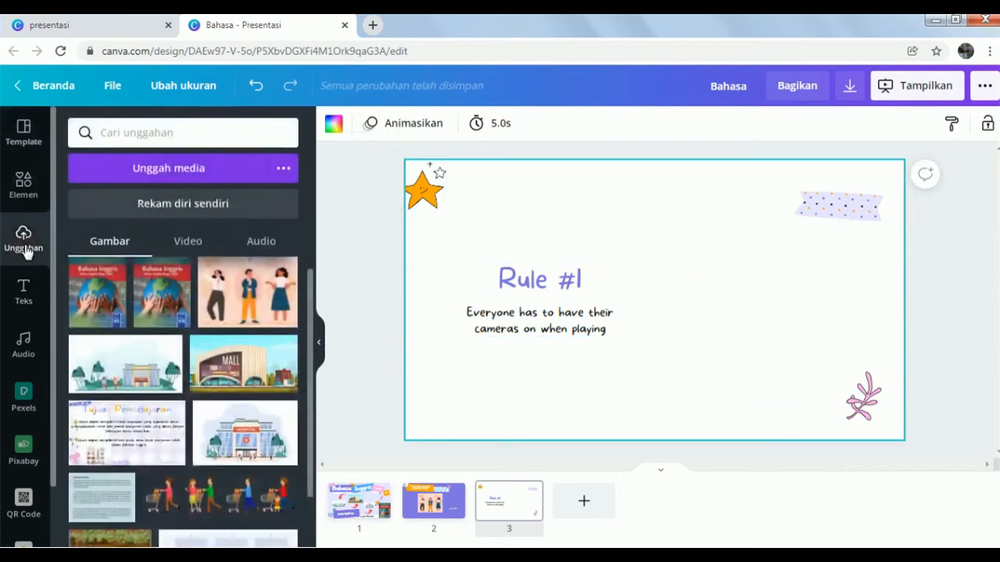
pyautogui.scroll(-2, 261, 437)
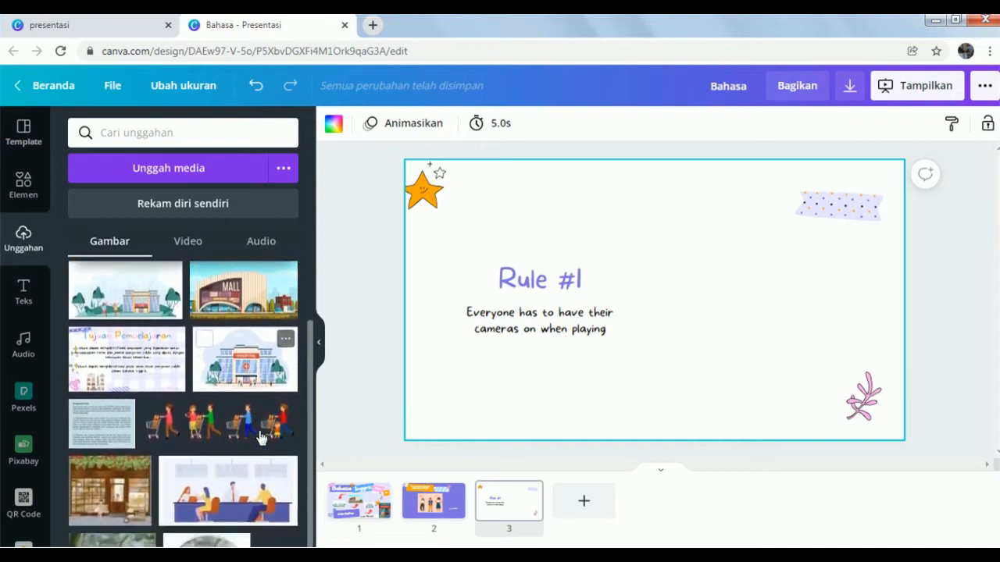
pyautogui.scroll(-1, 261, 437)
pyautogui.click(261, 437)
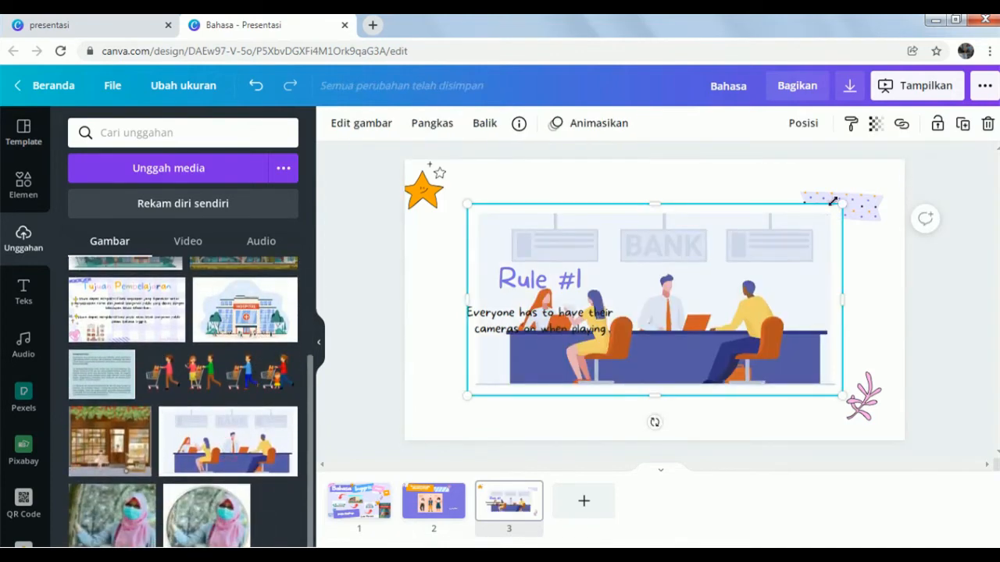
pyautogui.moveTo(838, 209); pyautogui.dragTo(708, 270)
pyautogui.moveTo(652, 302); pyautogui.dragTo(812, 267)
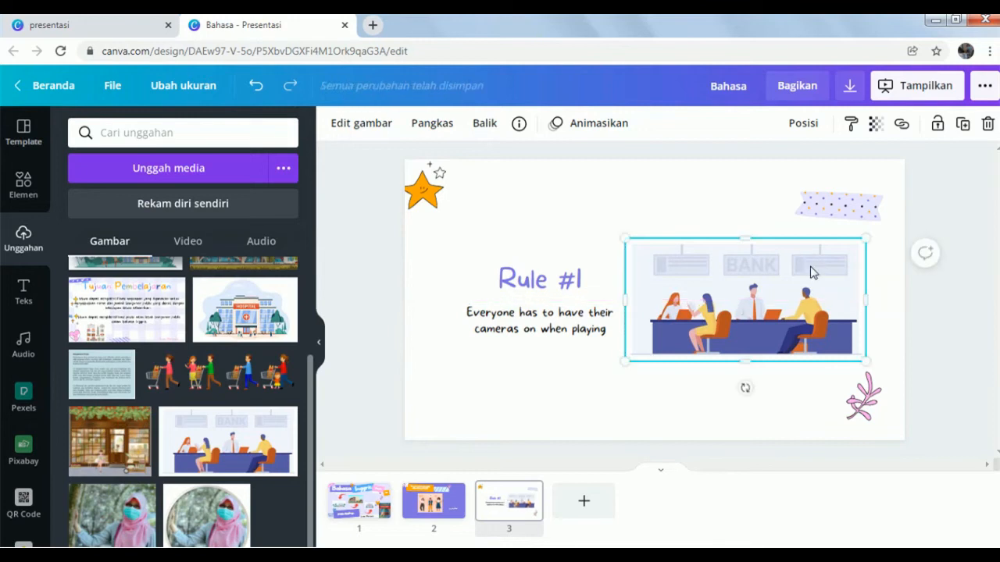
pyautogui.click(716, 401)
# Replace the heading with "Bank" and the text below it with "The place where the money transaction is carried out".
pyautogui.click(534, 279)
pyautogui.click(534, 280)
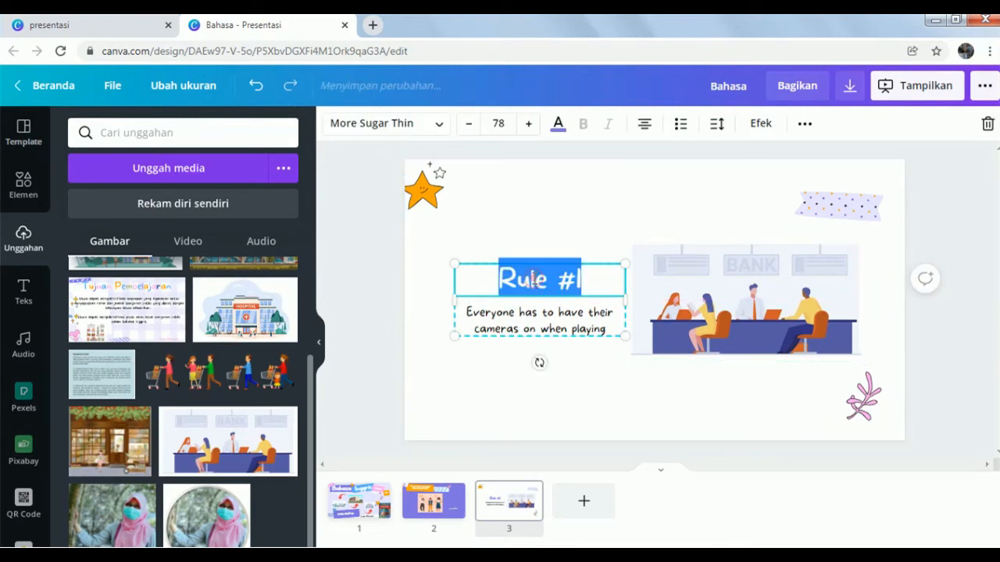
pyautogui.write('Bank')
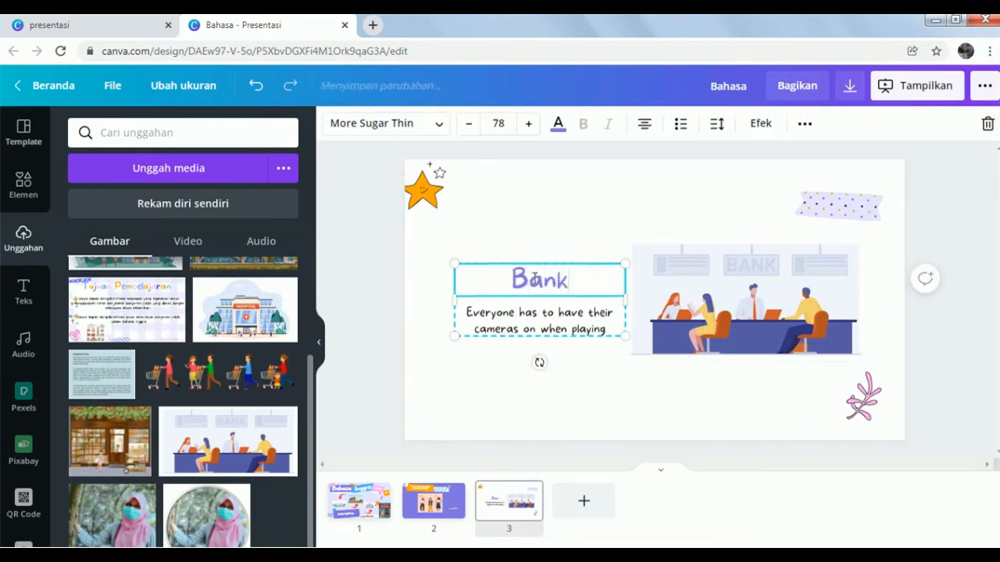
pyautogui.click(478, 312)
pyautogui.click(476, 313)
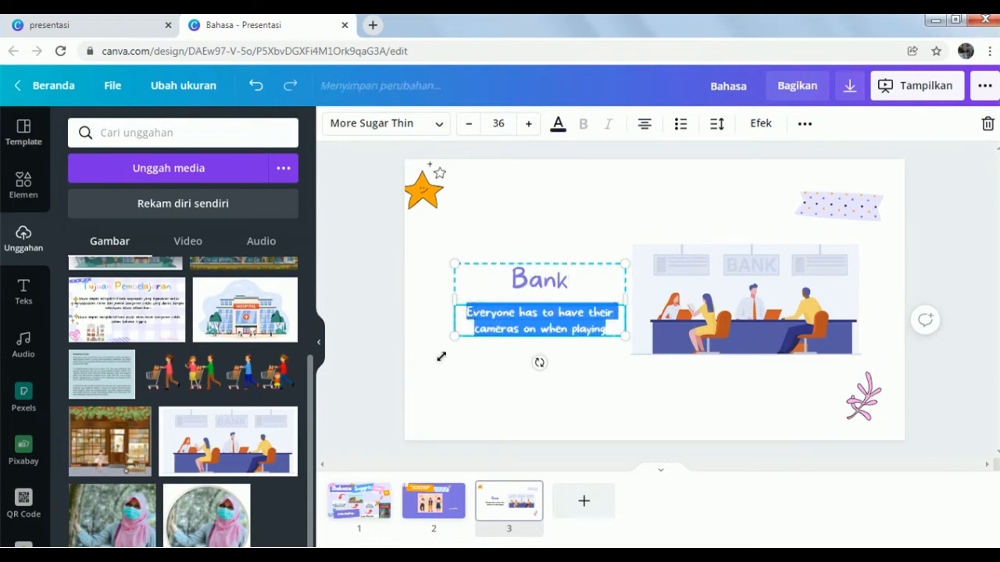
pyautogui.write('The pla')
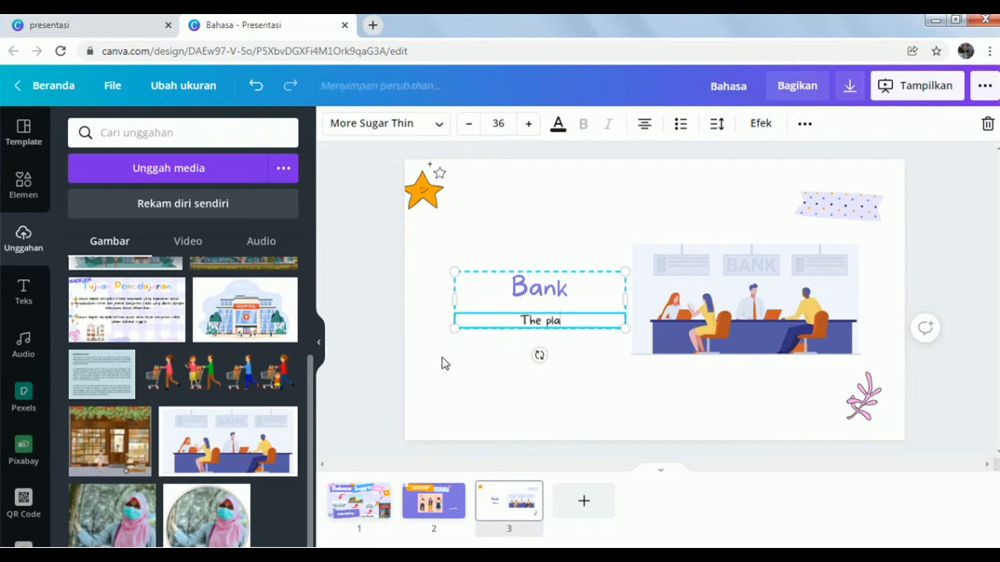
pyautogui.write('ce where the money transaction is carried out')
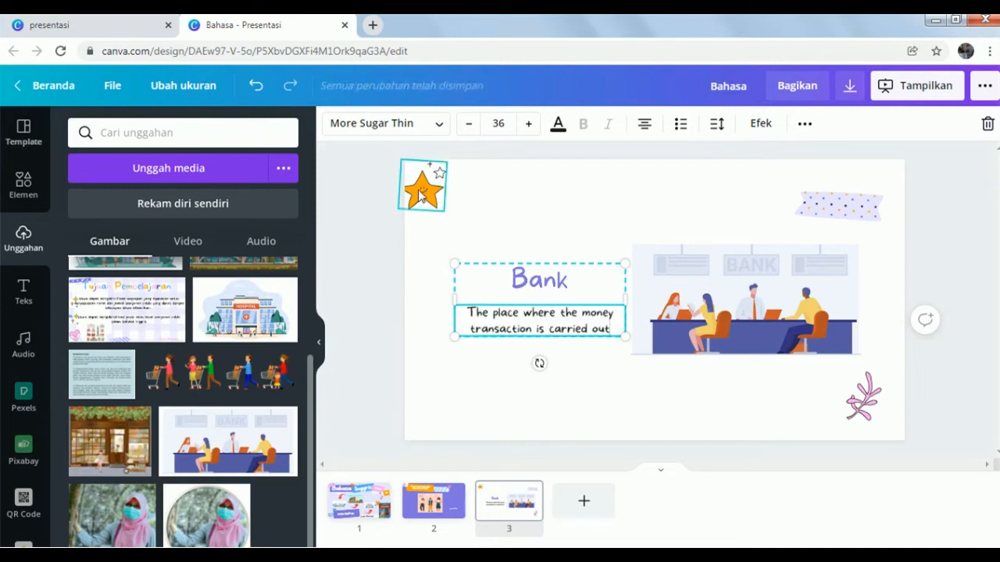
# Change the star sticker's orange fill to the document's light pink.
pyautogui.click(422, 190)
pyautogui.click(380, 125)
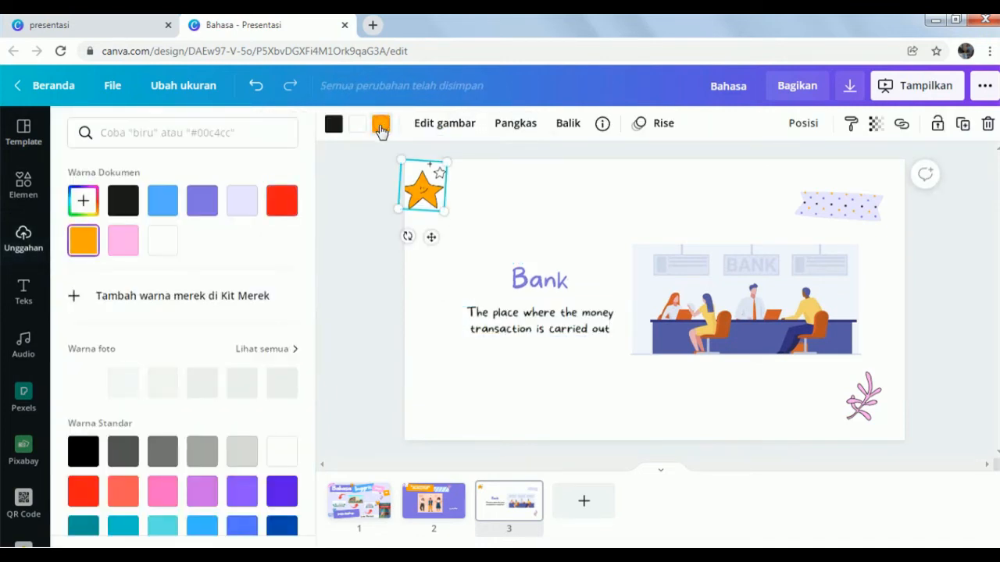
pyautogui.click(114, 245)
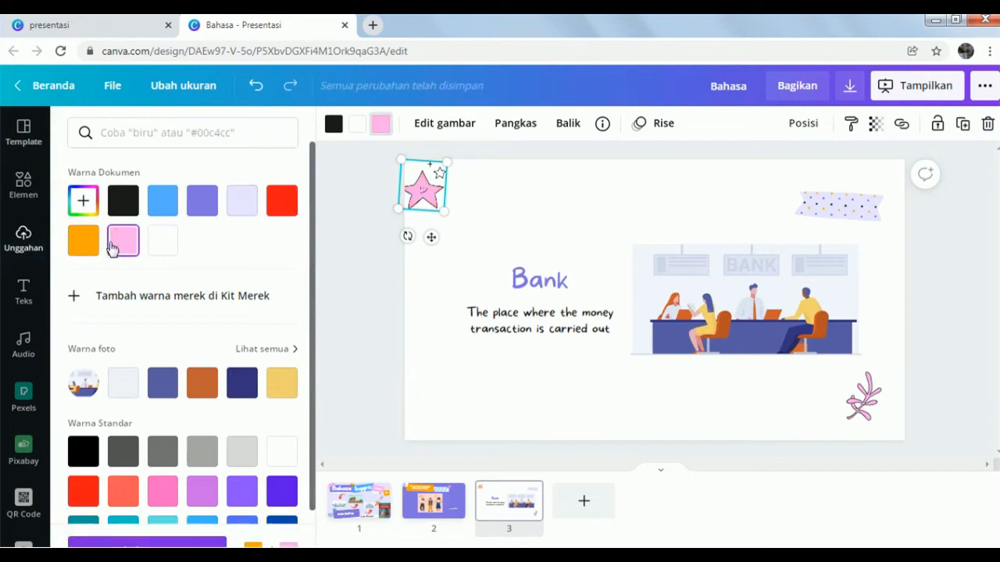
# Duplicate the pink star sticker, place the copy above the bank picture and change its fill to the document's orange.
pyautogui.click(520, 389)
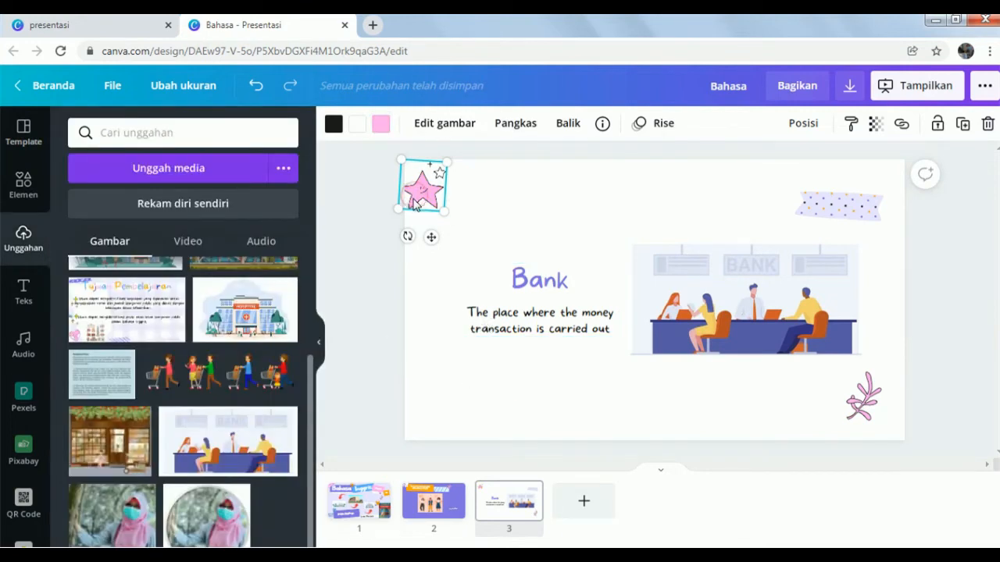
pyautogui.moveTo(417, 202); pyautogui.dragTo(738, 238)
pyautogui.click(380, 123)
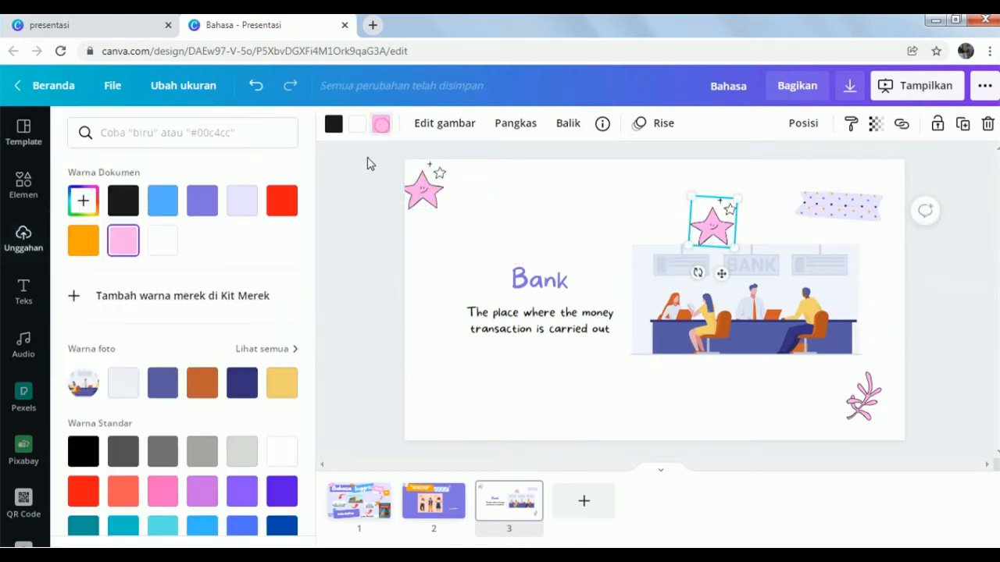
pyautogui.click(81, 238)
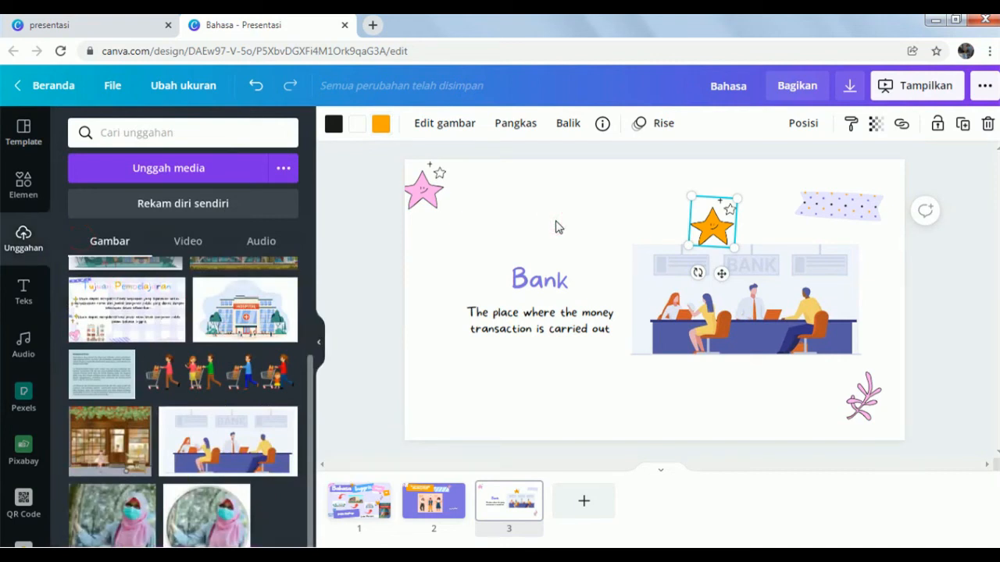
# Move the pink leaf sticker to the lower-left corner of the Bank slide.
pyautogui.moveTo(851, 394); pyautogui.dragTo(434, 406)
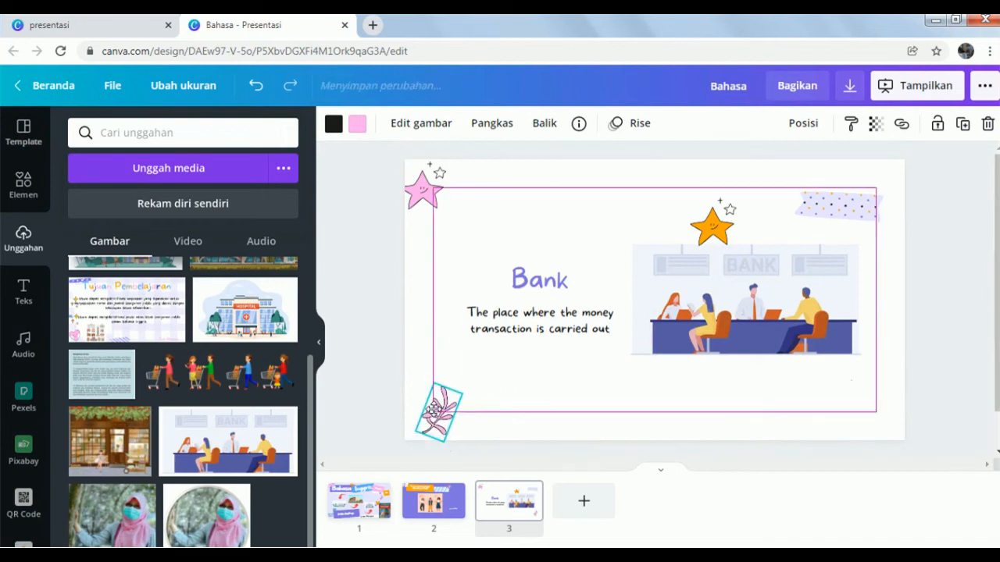
pyautogui.click(550, 394)
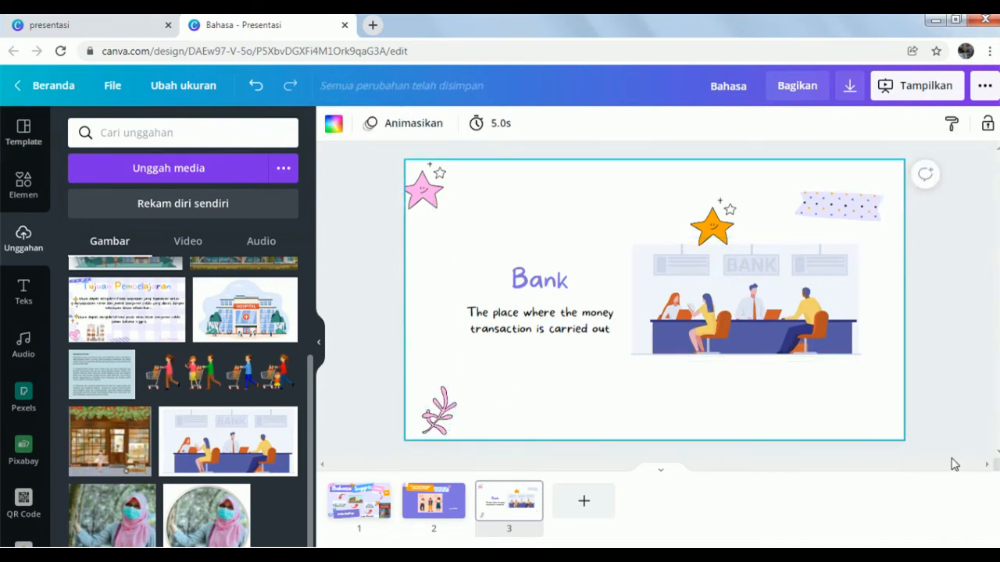
# Preview the presentation in full screen, going back to the cover and forward again to the Bank slide.
pyautogui.click(951, 546)
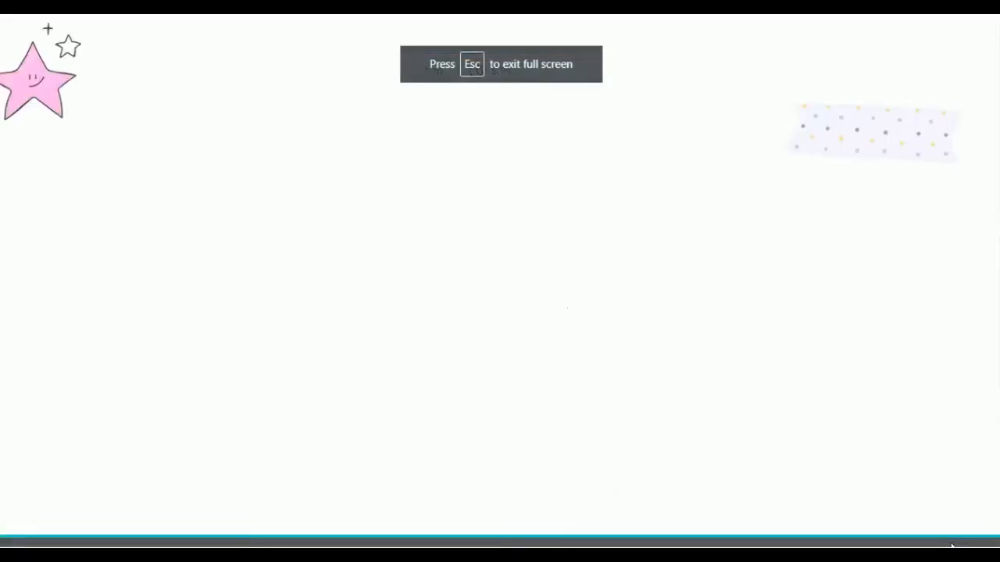
pyautogui.click(15, 306)
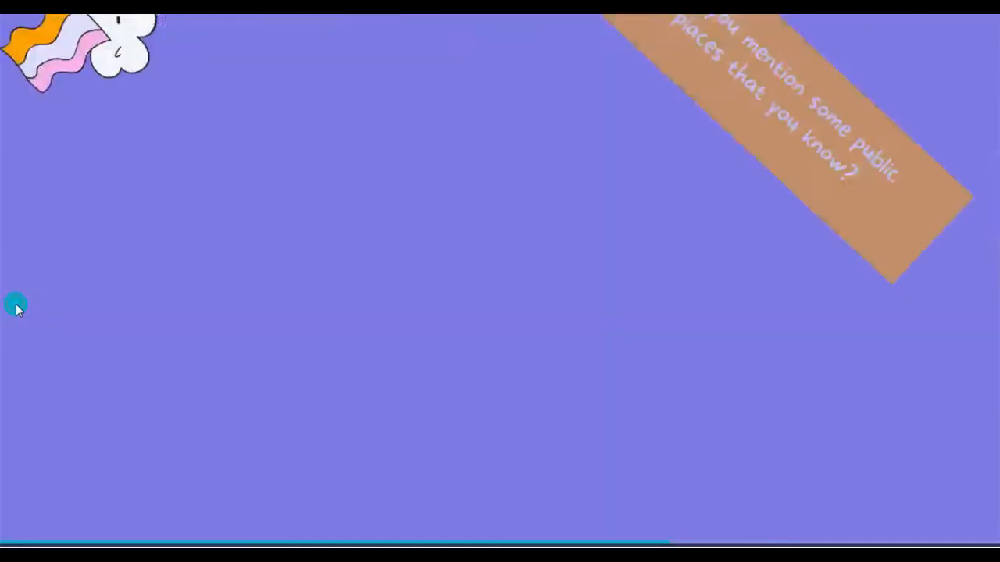
pyautogui.click(15, 306)
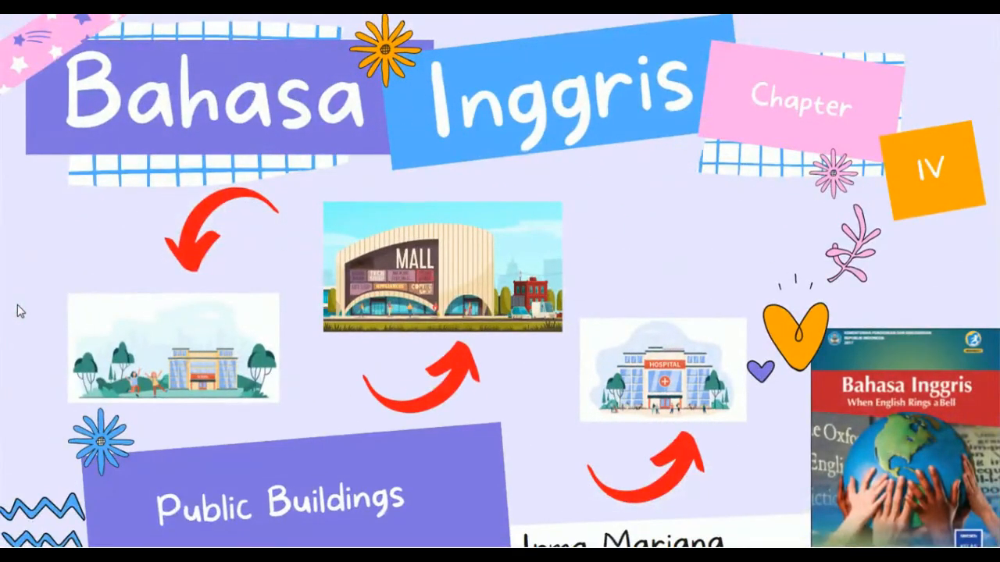
pyautogui.click(944, 307)
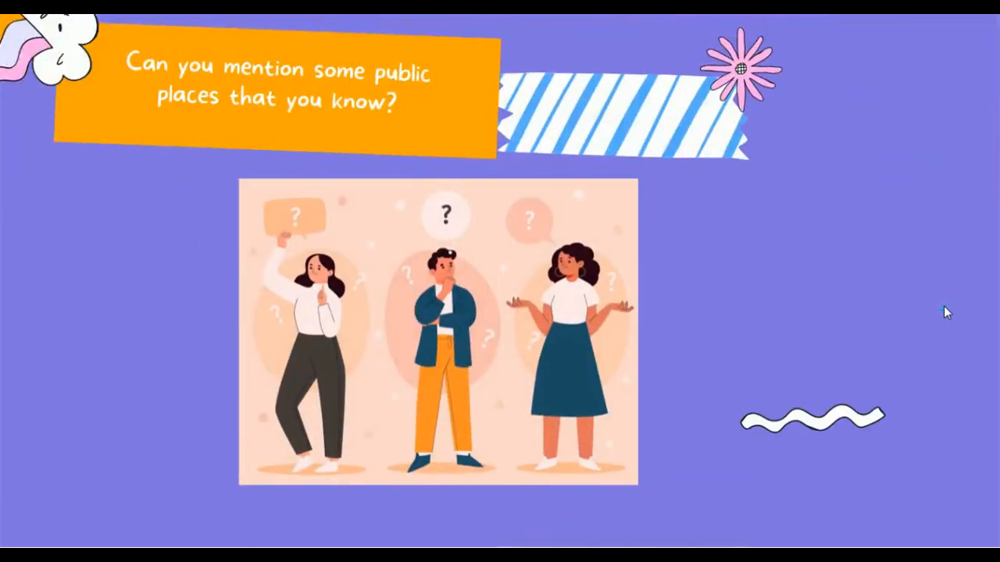
pyautogui.click(943, 307)
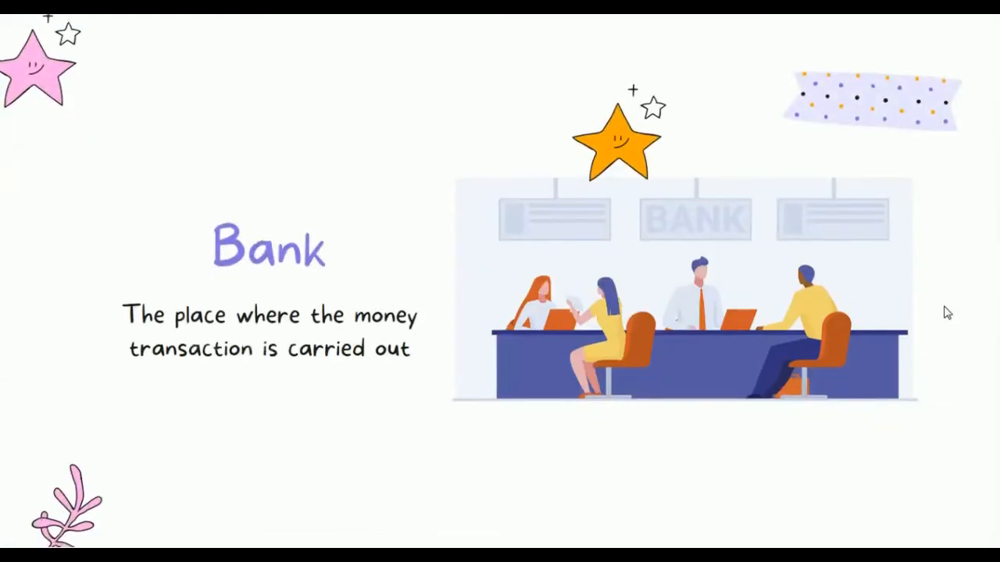
pyautogui.press('Escape')
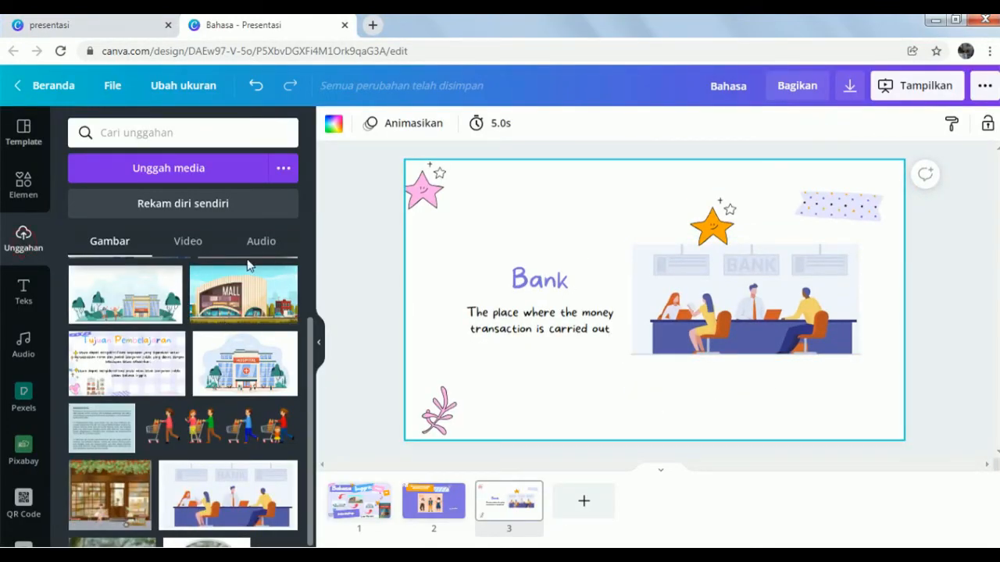
# Upload the audio file "Public Places" from the IRMA folder and add the Public Places.mp3 track to the presentation.
pyautogui.click(233, 177)
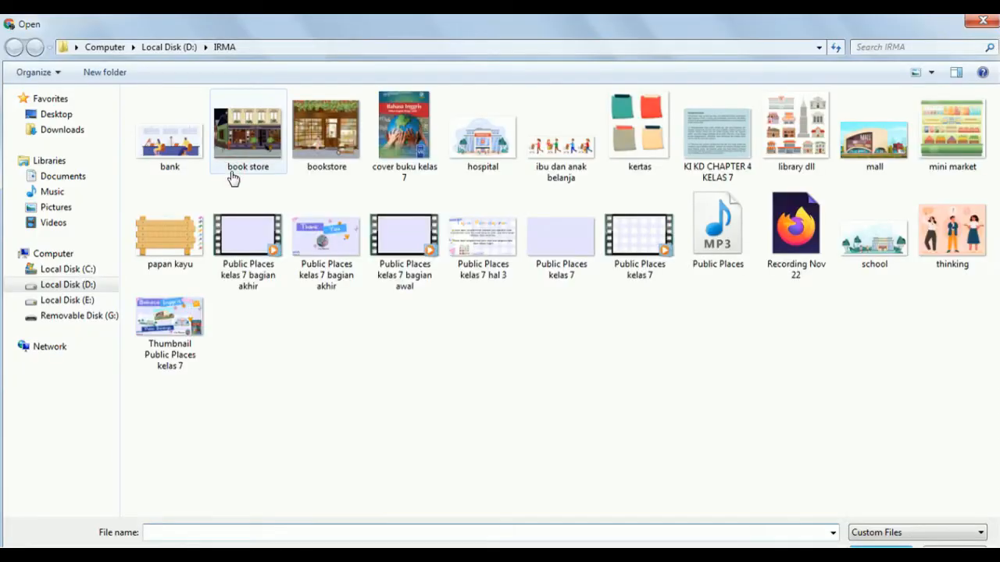
pyautogui.doubleClick(719, 254)
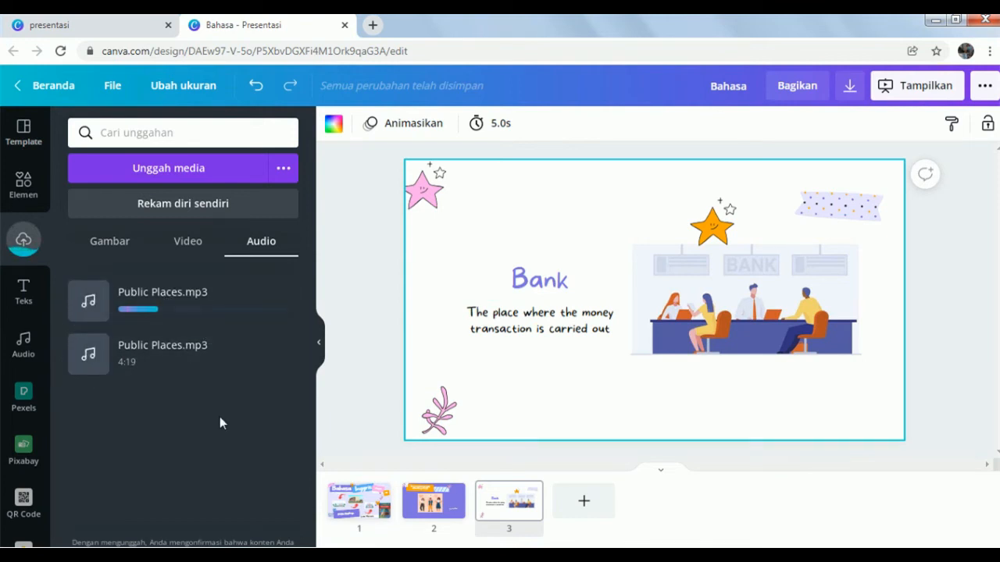
pyautogui.click(195, 358)
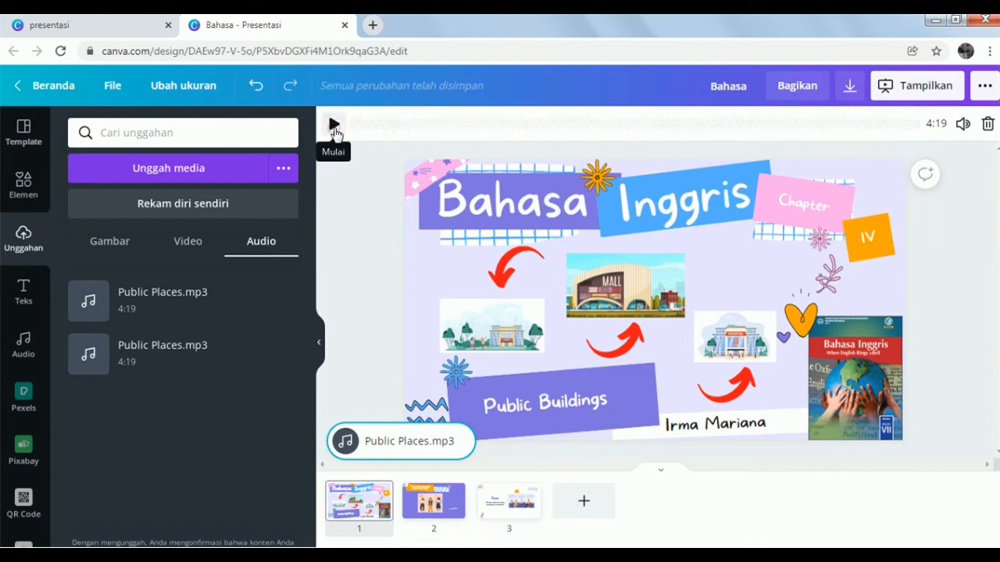
# Listen to the start of the Public Places.mp3 track and preview the cover slide in full screen.
pyautogui.click(335, 126)
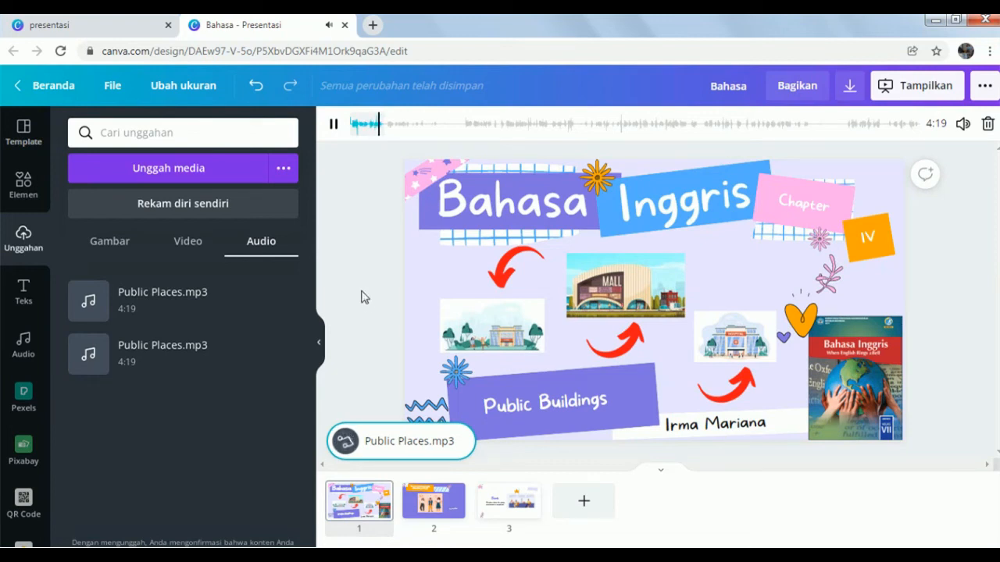
pyautogui.click(334, 125)
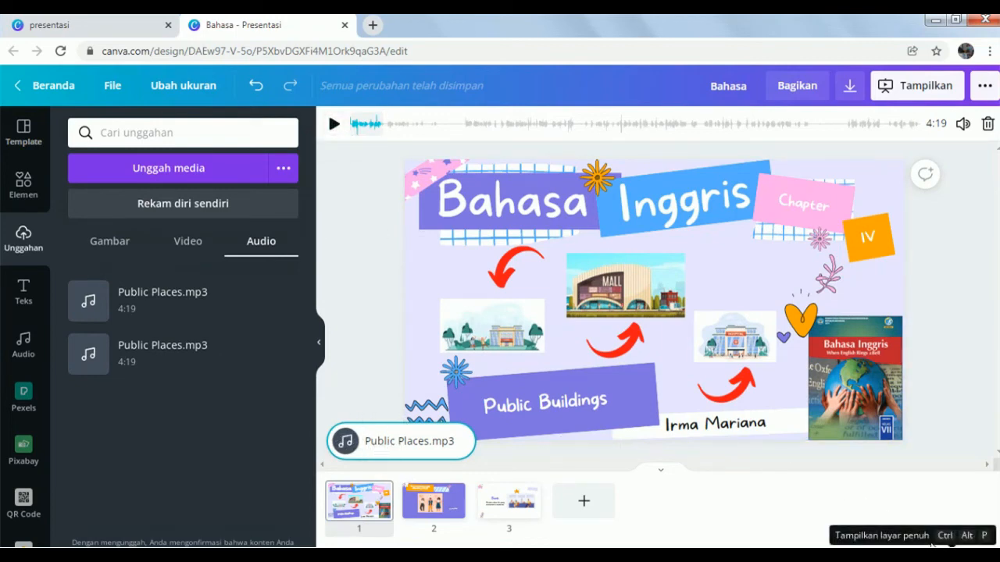
pyautogui.click(952, 545)
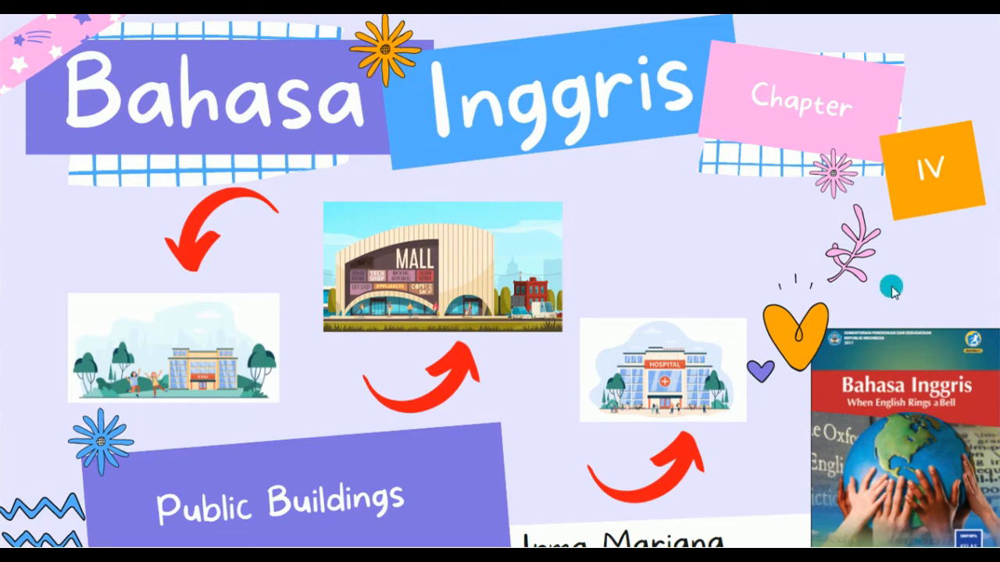
pyautogui.press('Escape')
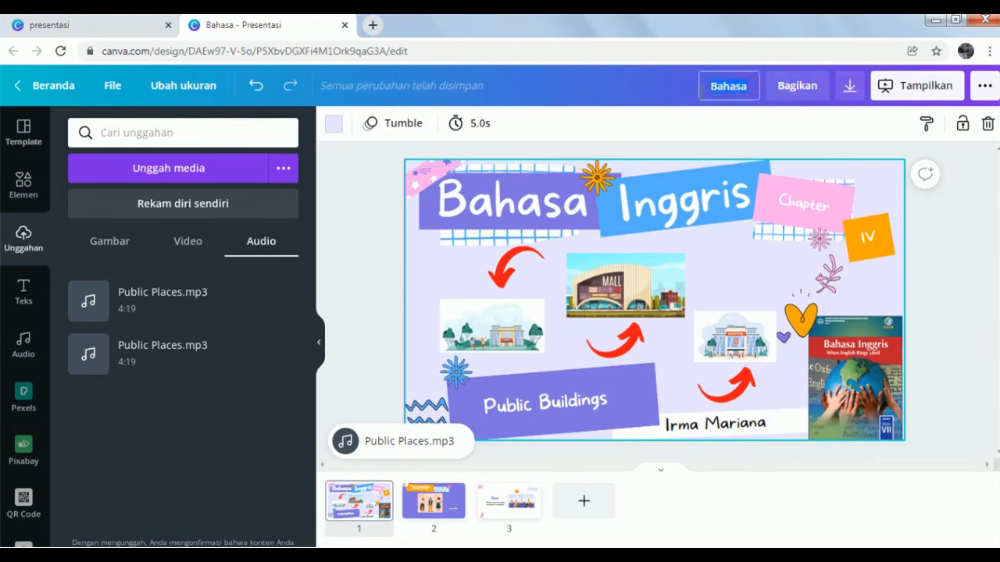
# Rename the design as "MEMBUAT VIDEO PEMBELAJARAN DI CANVA DENGAN AUDIO".
pyautogui.write('MEM')
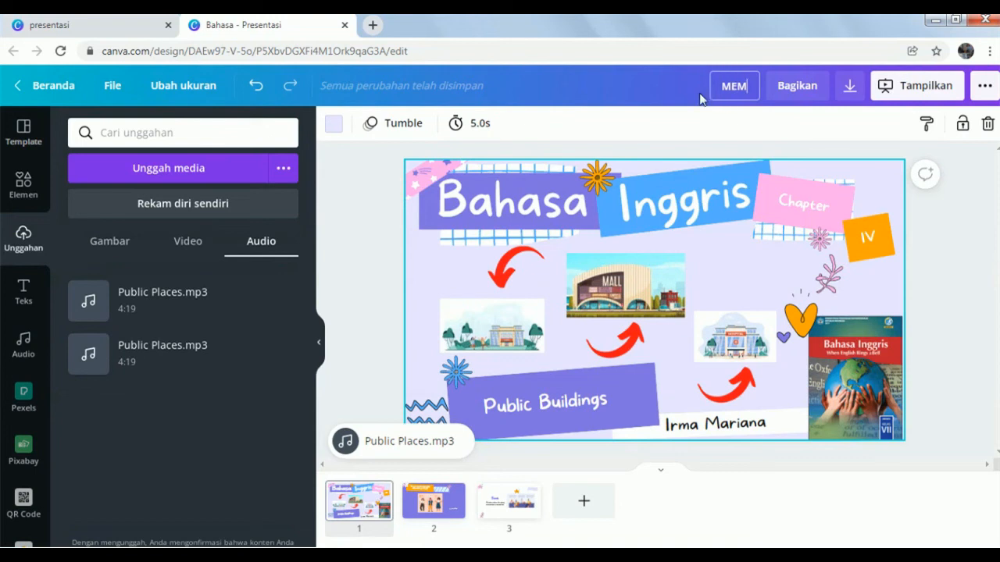
pyautogui.write('BUAT VIDE')
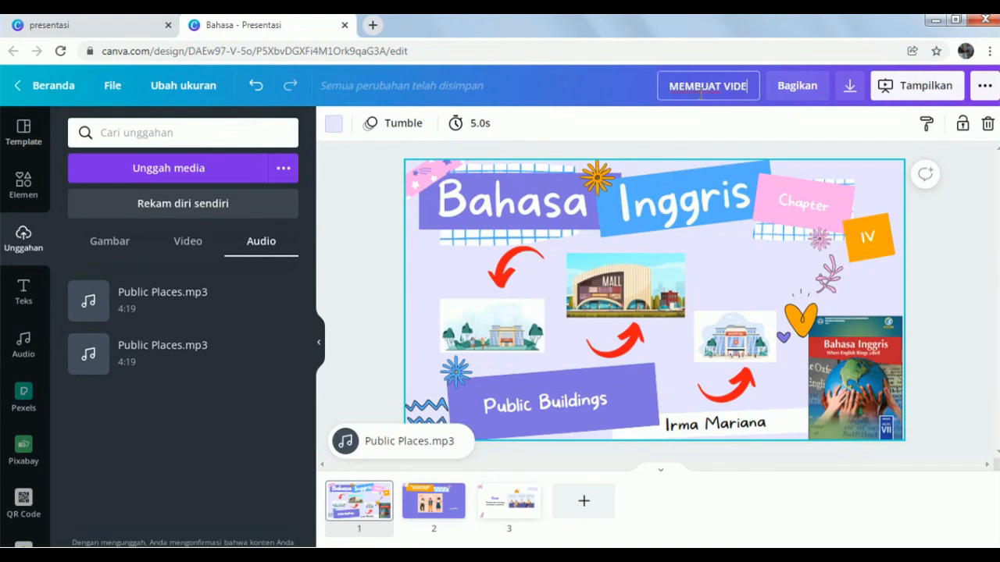
pyautogui.write('O PEMBELAJARAN')
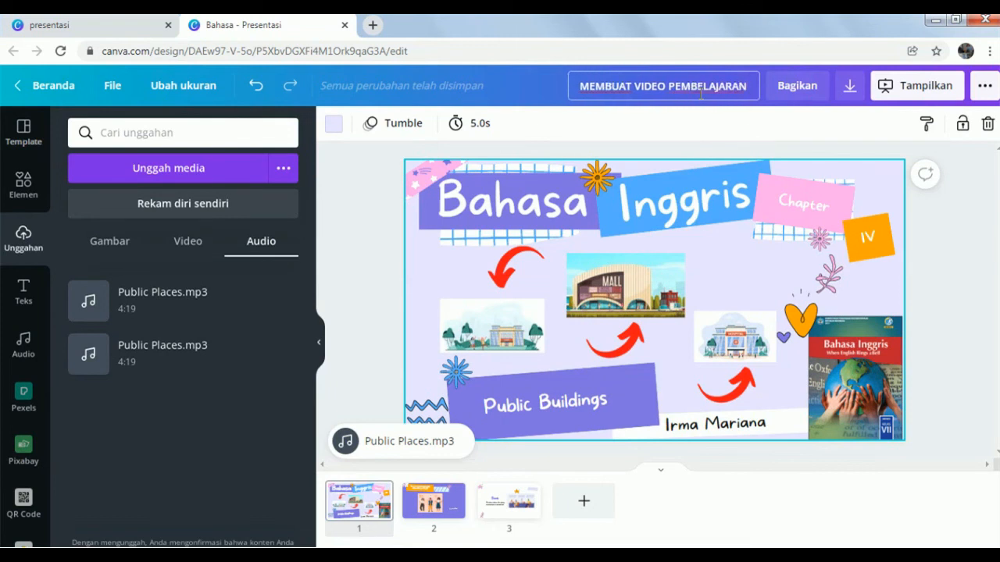
pyautogui.write(' DI CA')
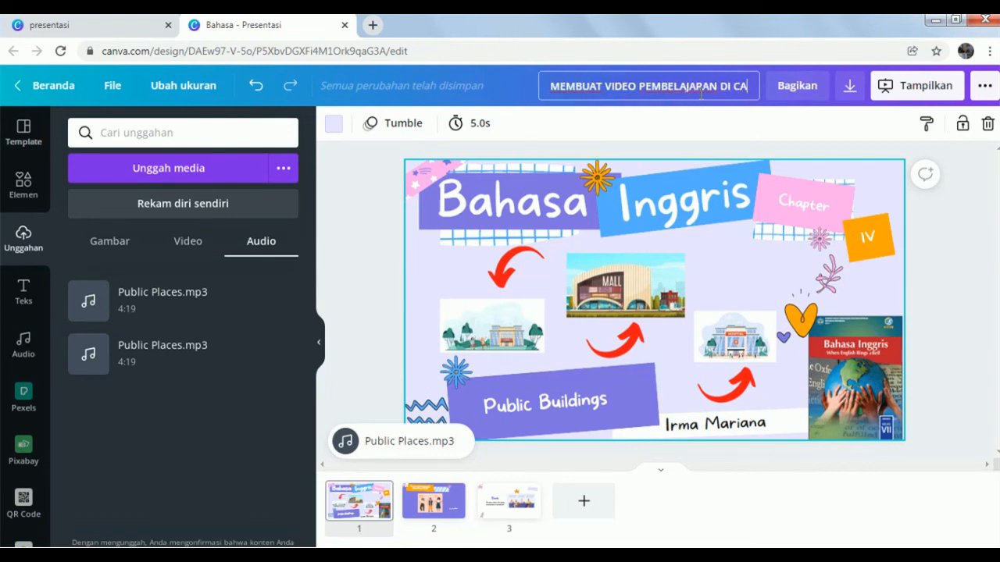
pyautogui.write('NVA DE')
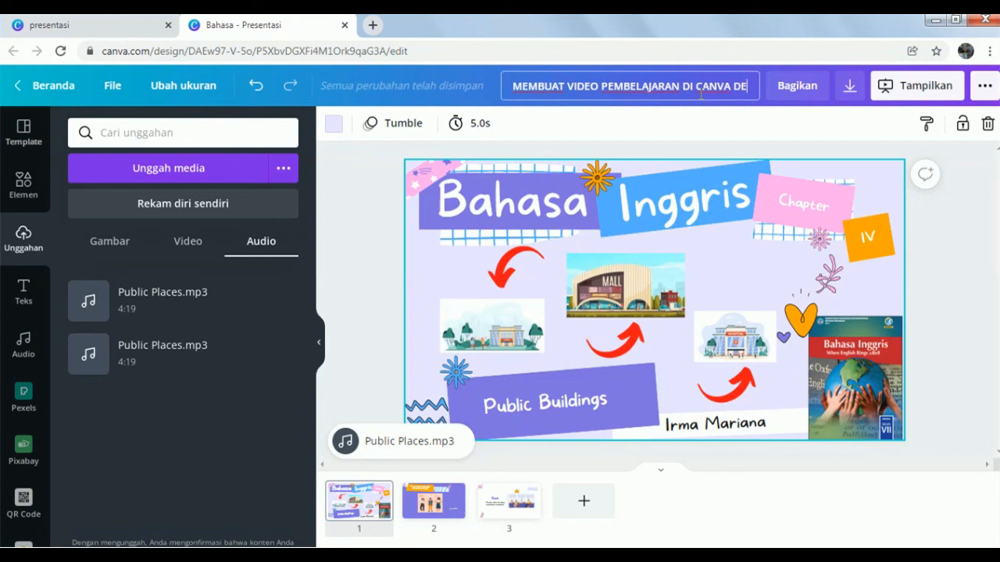
pyautogui.write('NGAN AUDIO')
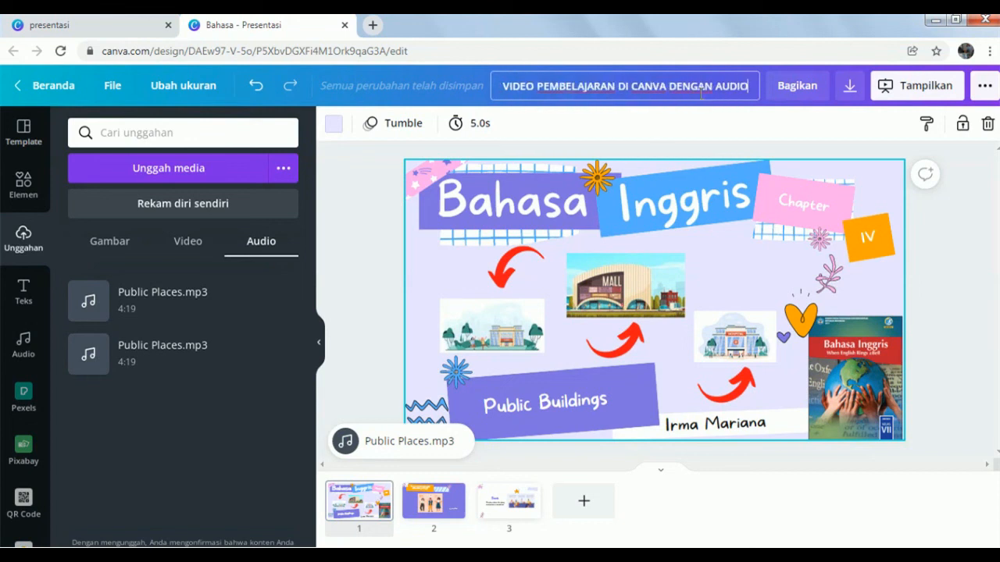
pyautogui.click(967, 245)
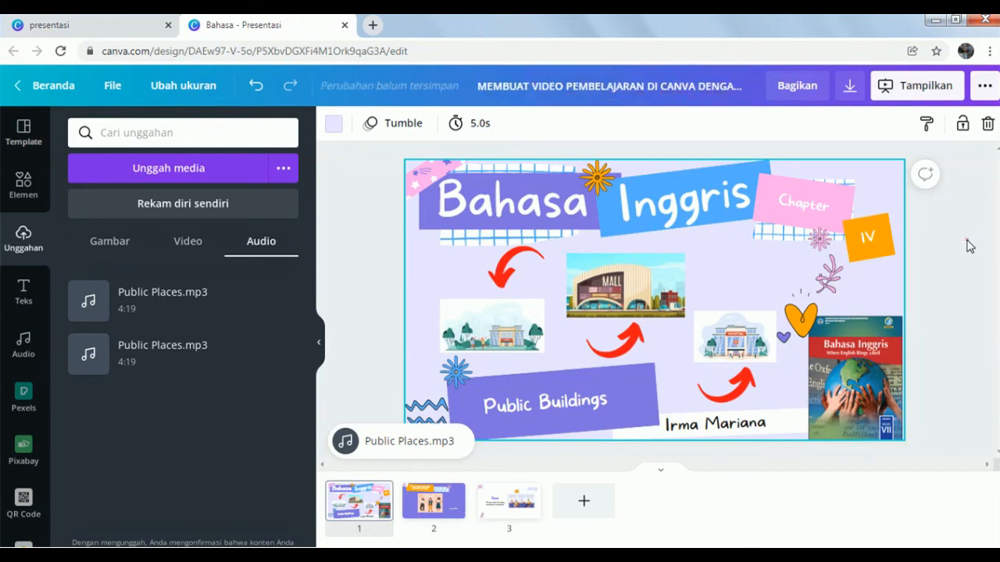
# Download all three pages of the design as an MP4 video.
pyautogui.click(844, 95)
pyautogui.click(971, 188)
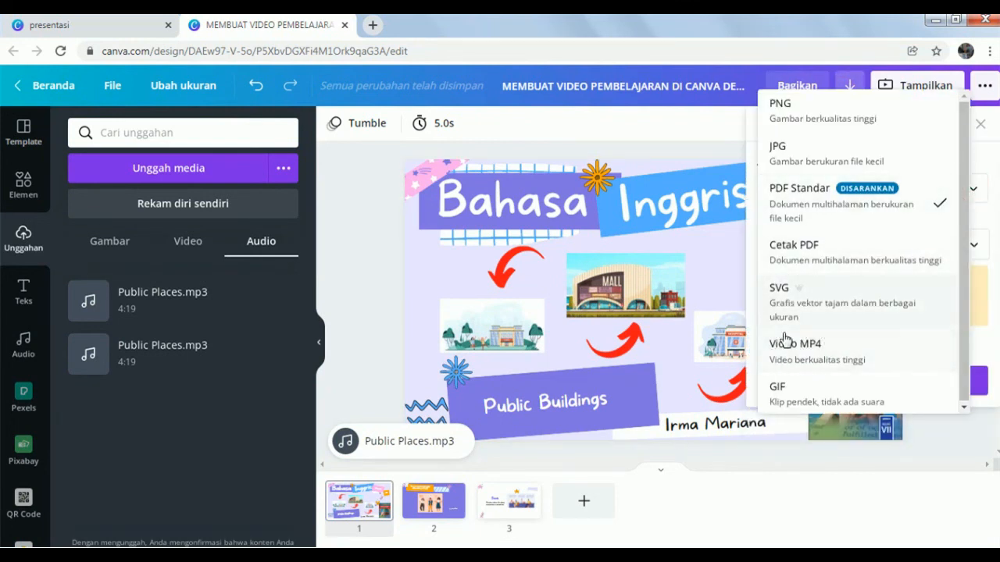
pyautogui.click(821, 352)
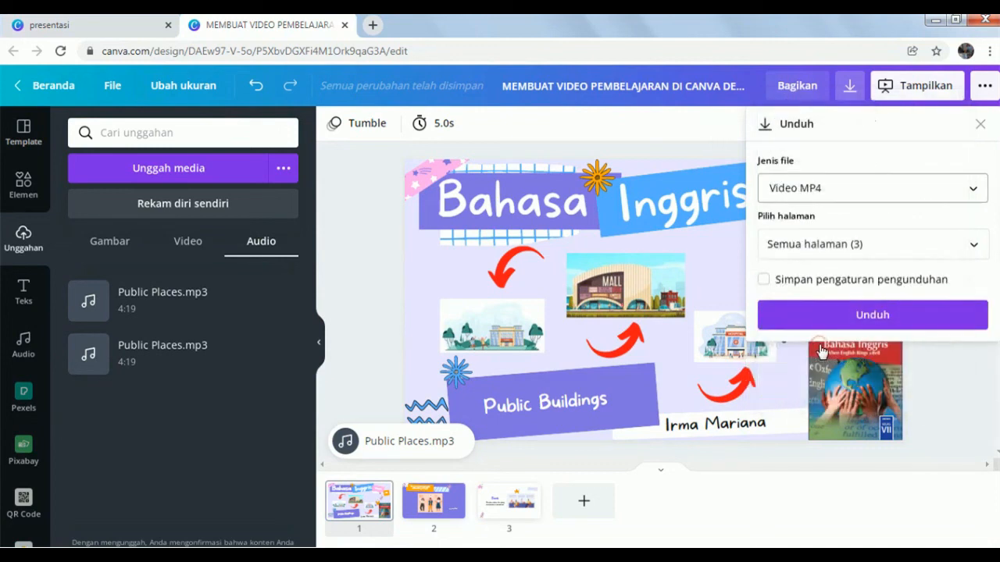
pyautogui.click(857, 315)
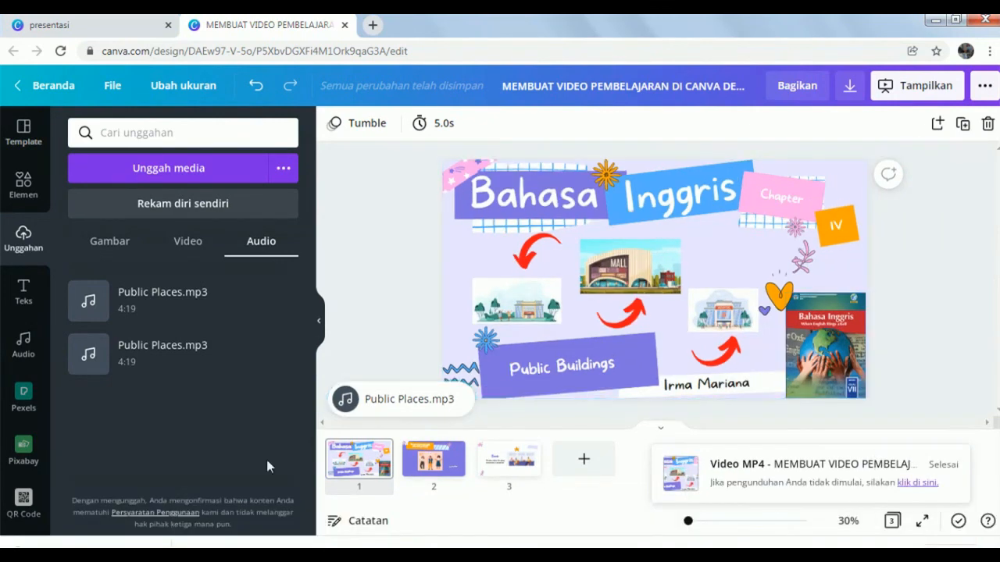
# Open the downloaded video in the media player to check its playback, and close the player.
pyautogui.click(92, 544)
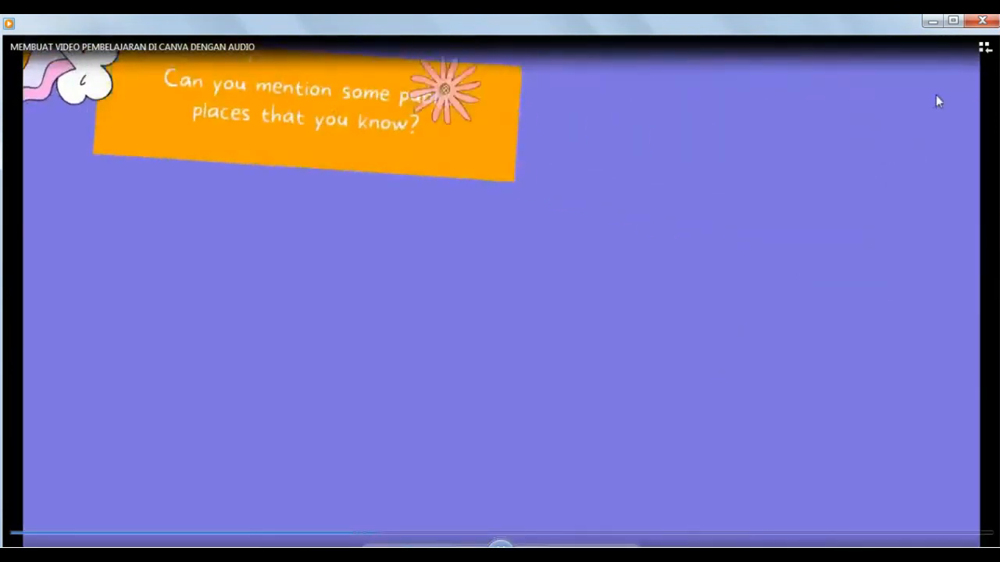
pyautogui.click(981, 20)
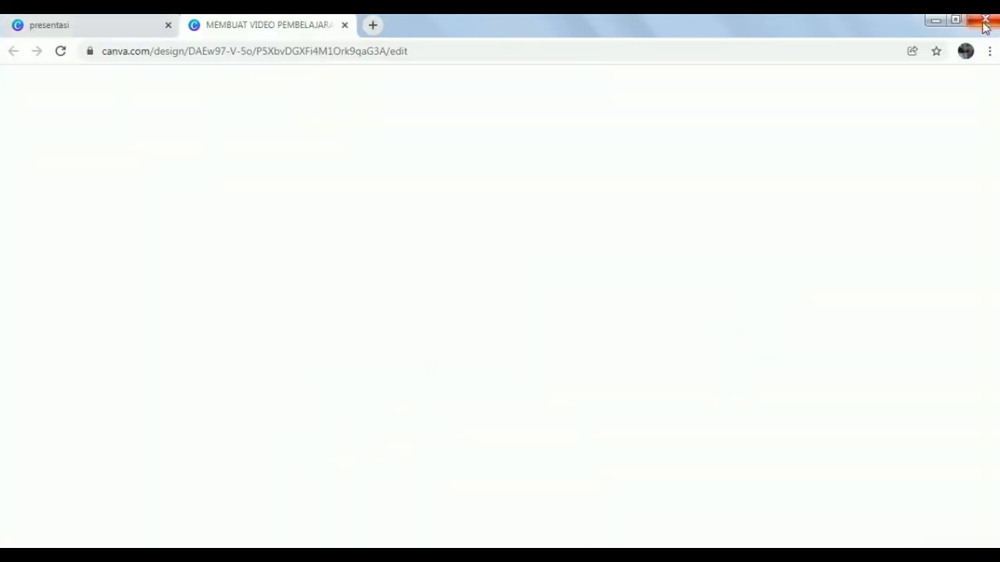